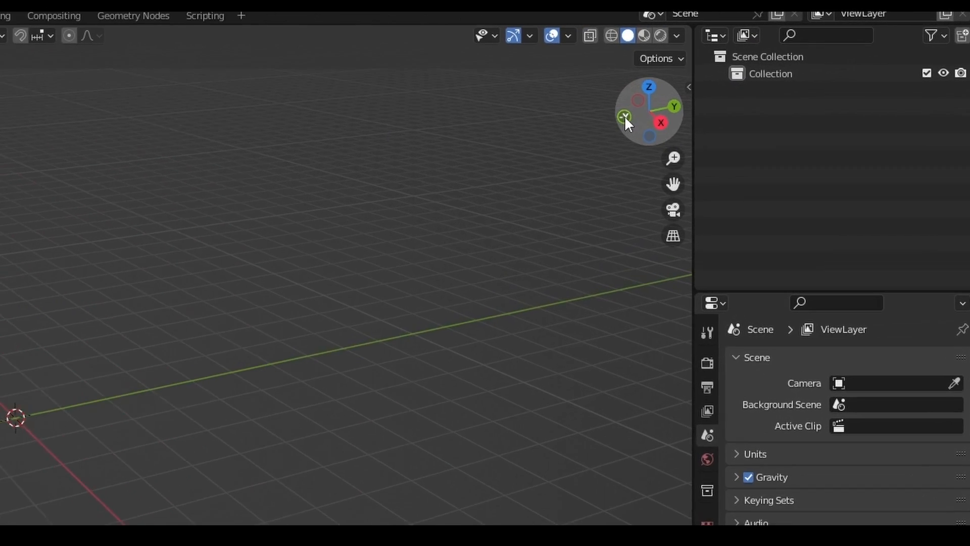
# Step: Switch to the front view and add a single-bone armature at the world origin
pyautogui.click(611, 120)
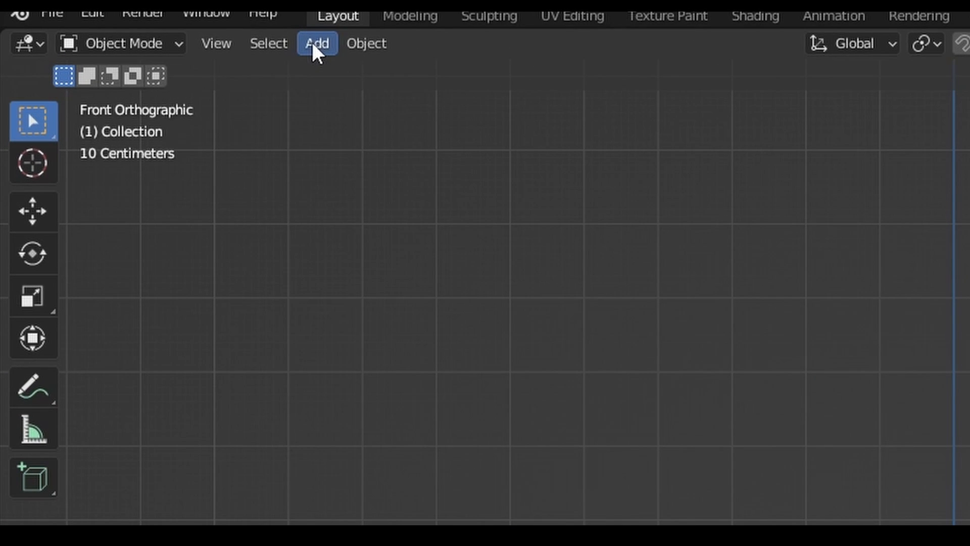
pyautogui.click(317, 46)
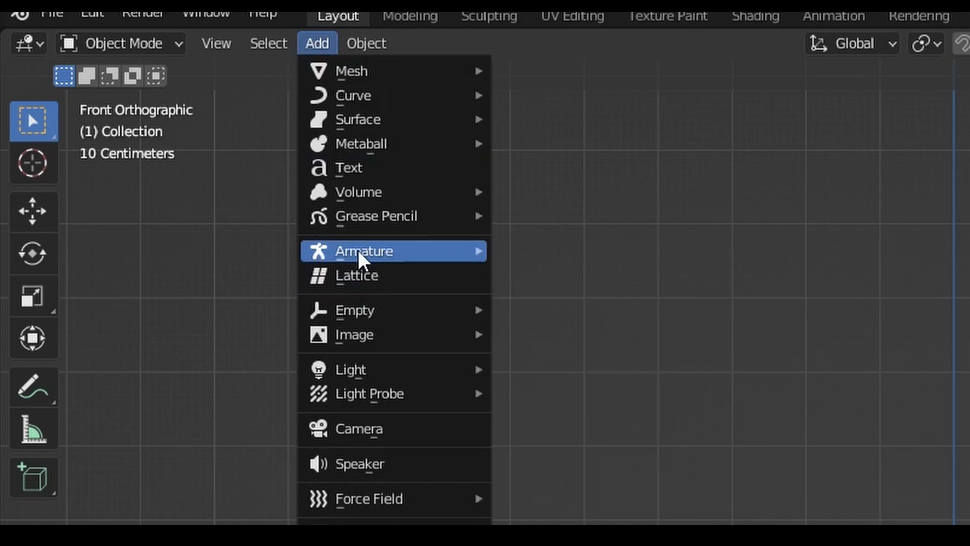
pyautogui.moveTo(371, 256)
pyautogui.click(589, 252)
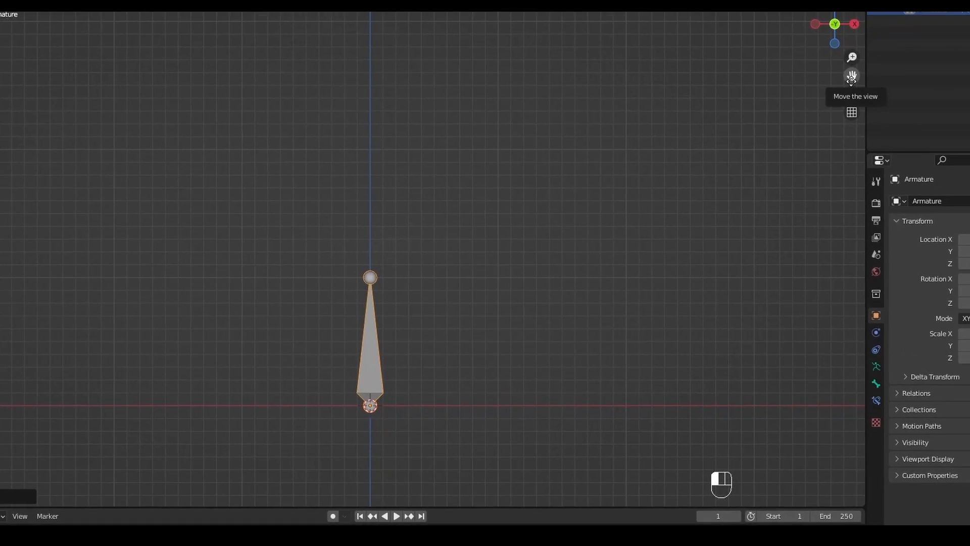
# Step: Annotate the bone with pointer lines and handwritten labels, marking its base "head" and also labelling its middle and its tip
pyautogui.moveTo(318, 445)
pyautogui.mouseDown()
pyautogui.moveTo(481, 448)
pyautogui.moveTo(531, 480)
pyautogui.moveTo(576, 484)
pyautogui.mouseUp()
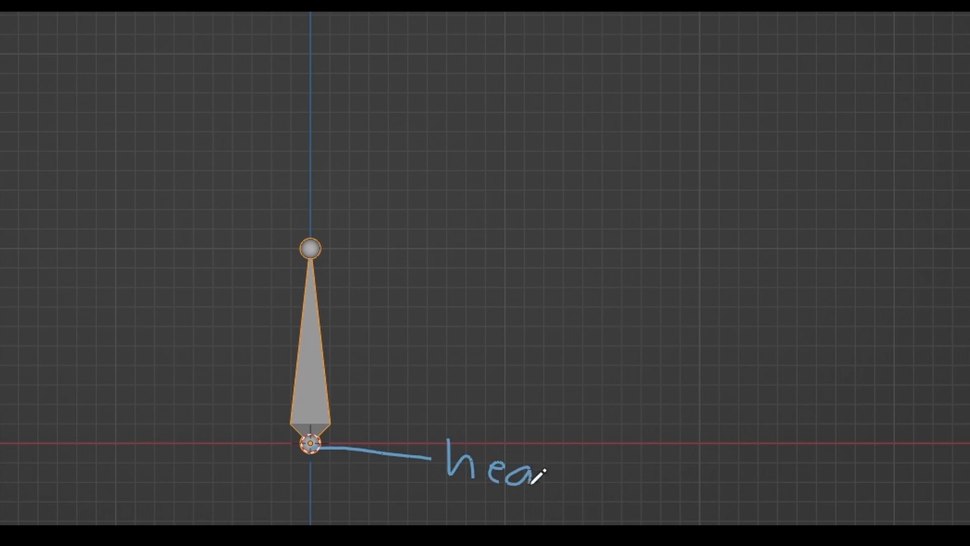
pyautogui.moveTo(301, 362); pyautogui.dragTo(145, 368)
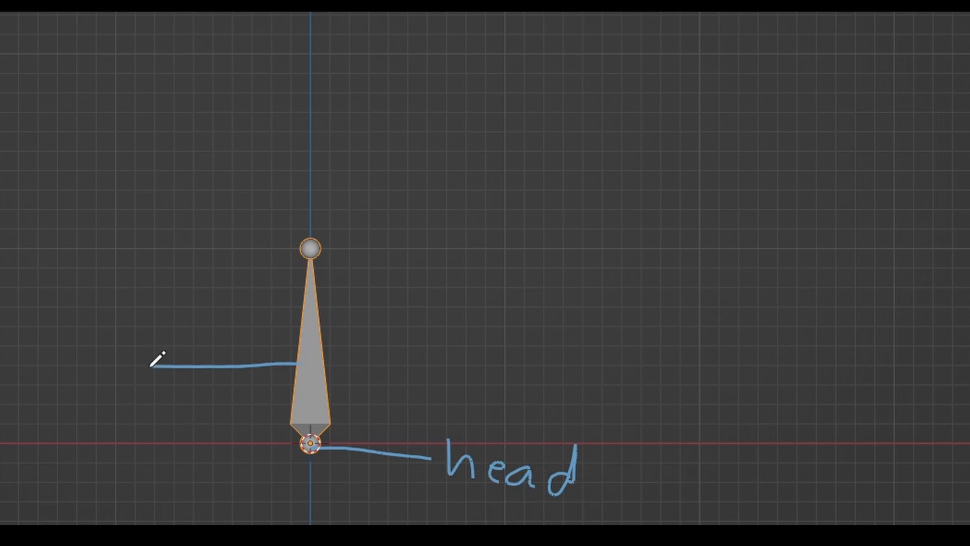
pyautogui.moveTo(20, 345); pyautogui.dragTo(35, 379)
pyautogui.moveTo(81, 340)
pyautogui.mouseDown()
pyautogui.moveTo(119, 315)
pyautogui.moveTo(142, 358)
pyautogui.mouseUp()
pyautogui.moveTo(318, 248); pyautogui.dragTo(435, 202)
pyautogui.moveTo(481, 129); pyautogui.dragTo(490, 200)
pyautogui.moveTo(447, 133); pyautogui.dragTo(524, 122)
pyautogui.moveTo(525, 160)
pyautogui.mouseDown()
pyautogui.moveTo(528, 184)
pyautogui.moveTo(551, 184)
pyautogui.mouseUp()
pyautogui.moveTo(568, 128); pyautogui.dragTo(599, 148)
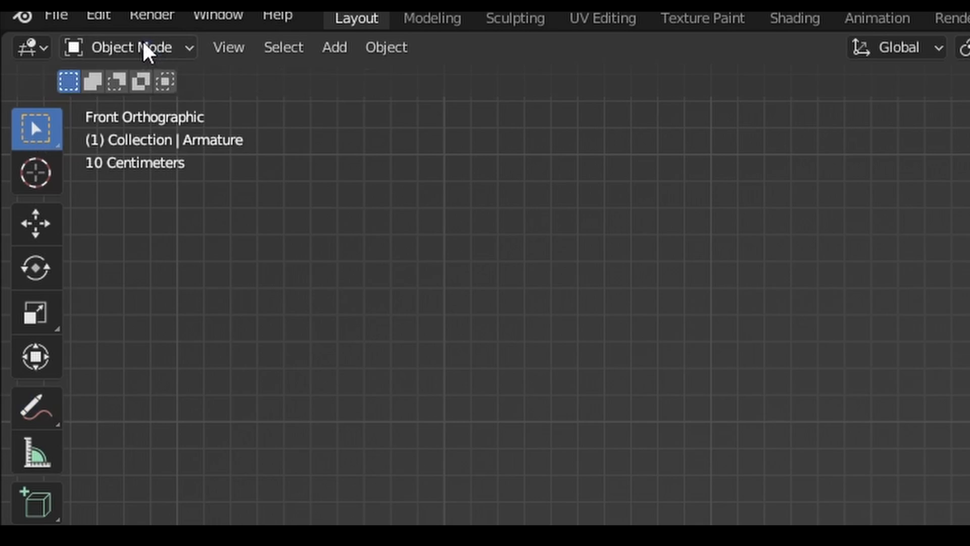
# Step: In Edit Mode, extrude two more bones upward in a chain from the bone's tip, each about 0.9 m long
pyautogui.click(142, 48)
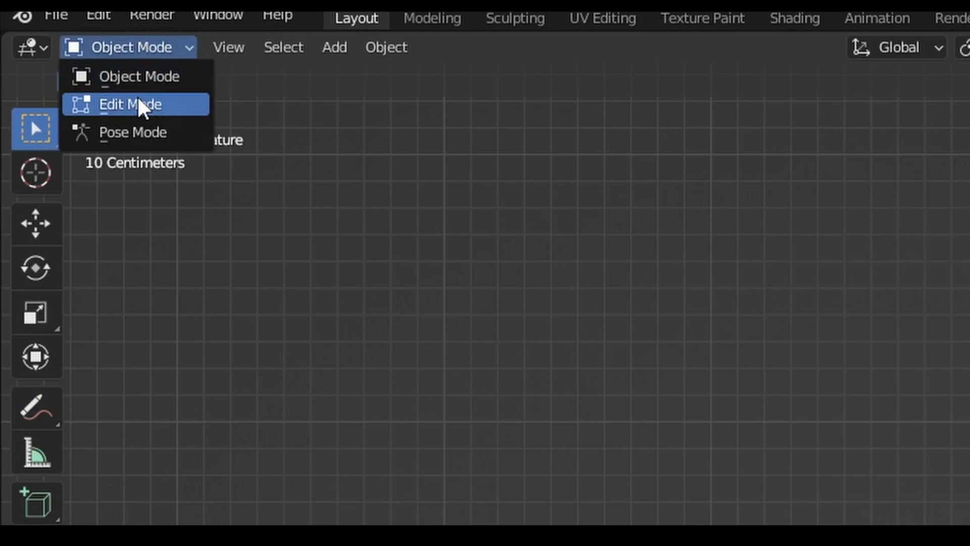
pyautogui.click(139, 104)
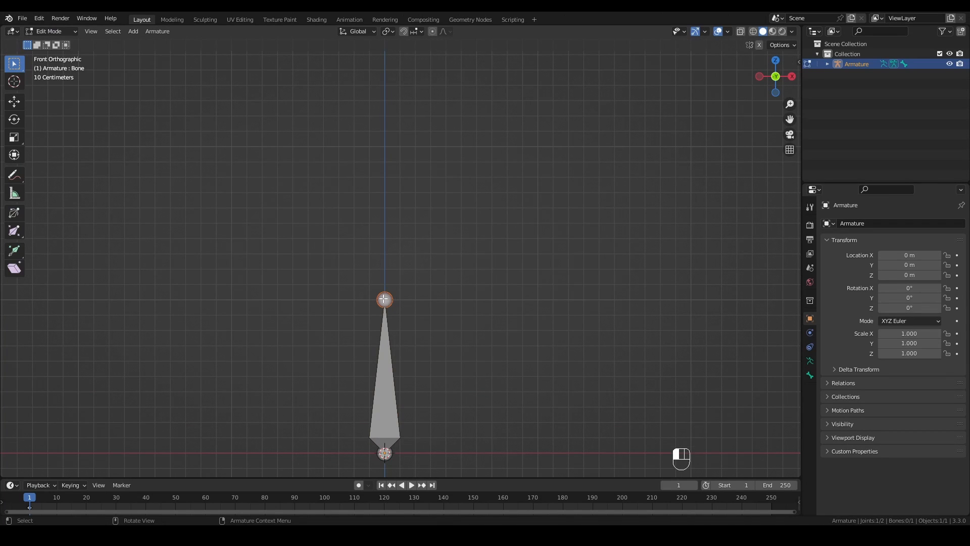
pyautogui.press('e')
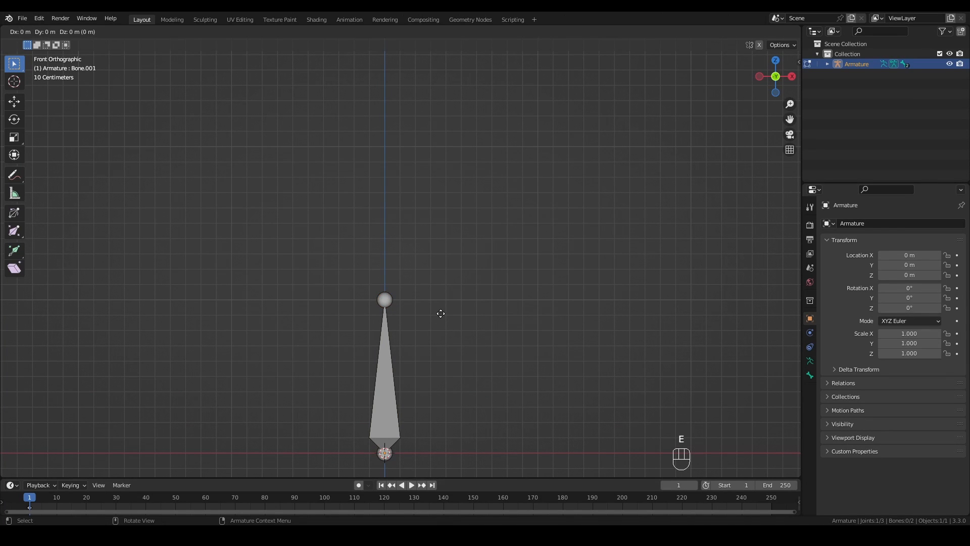
pyautogui.click(443, 178)
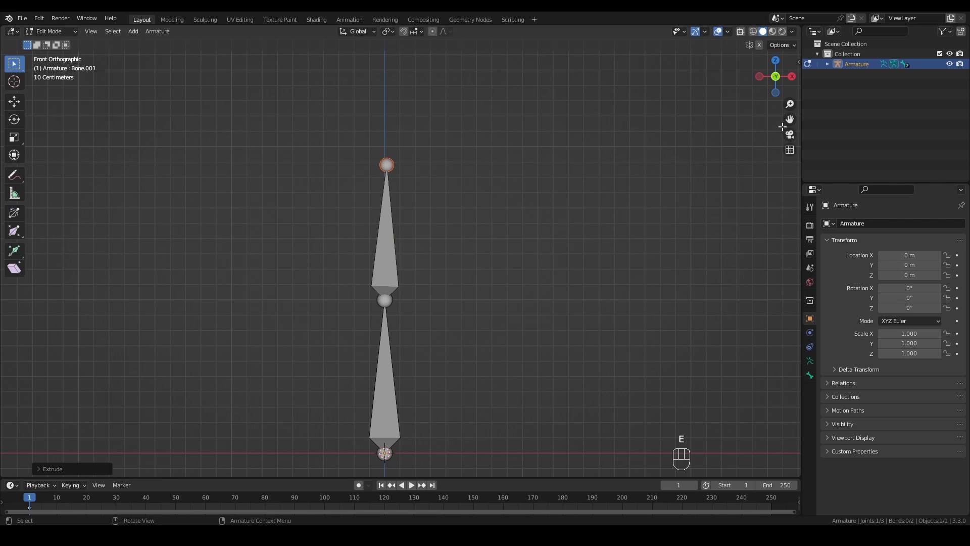
pyautogui.moveTo(782, 126); pyautogui.dragTo(776, 215)
pyautogui.press('e')
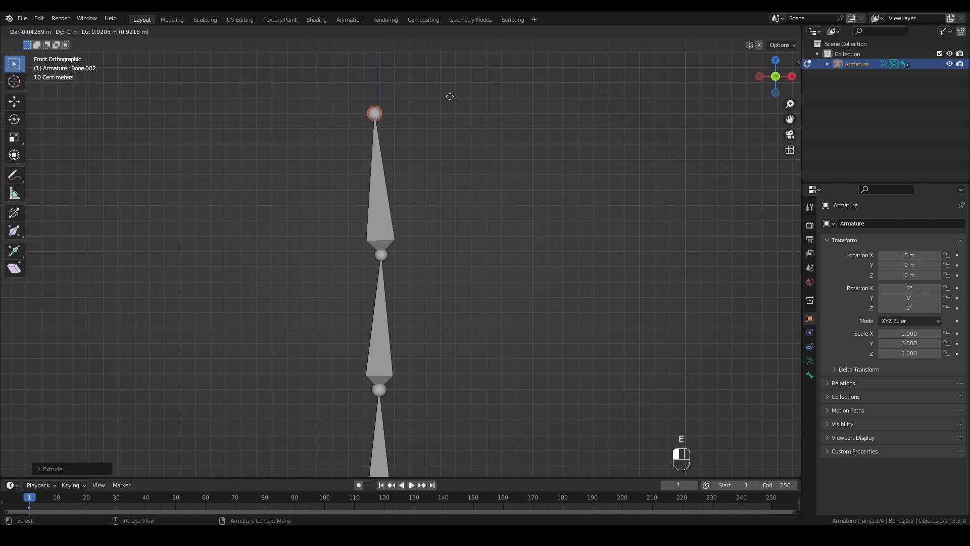
pyautogui.click(455, 92)
pyautogui.moveTo(789, 119); pyautogui.dragTo(790, 76)
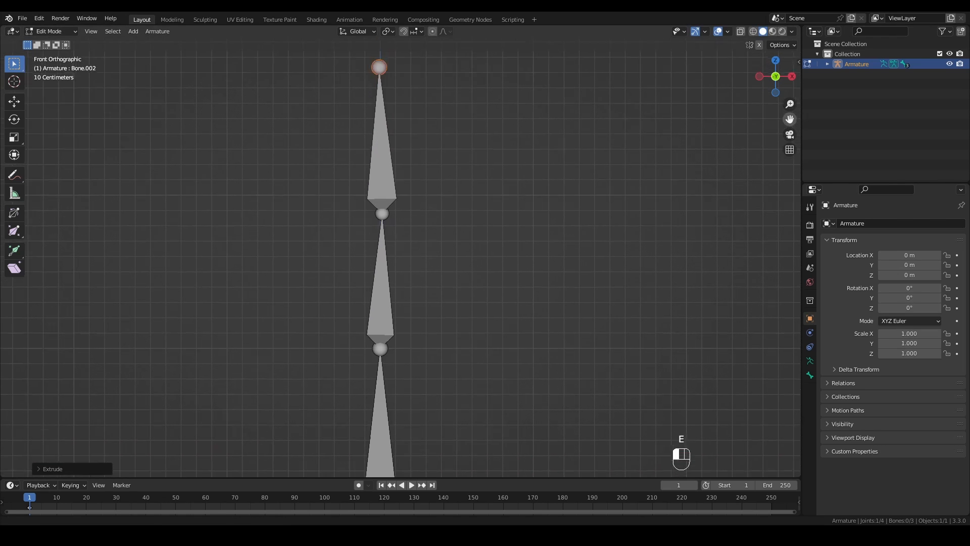
pyautogui.scroll(-3, 477, 245)
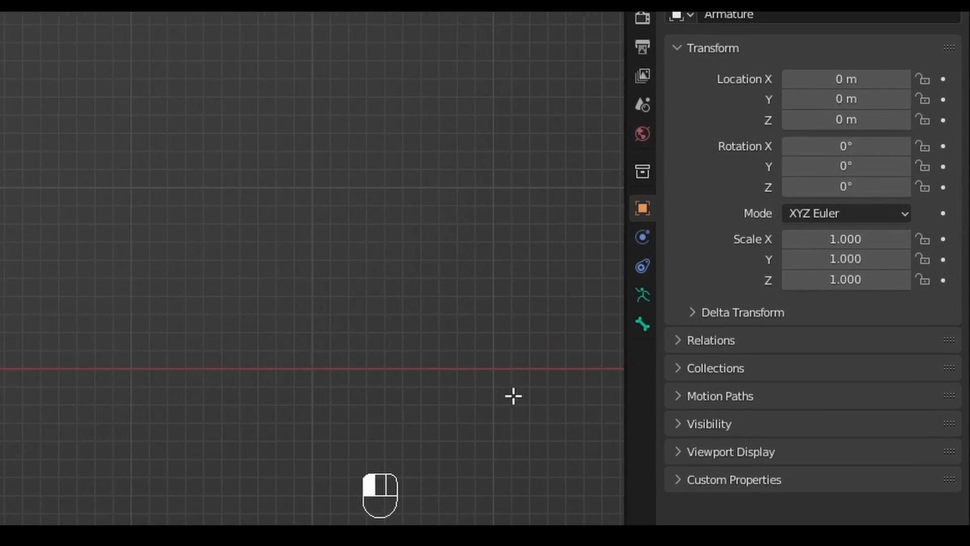
# Step: Turn on the display of bone names in the armature's viewport display settings
pyautogui.click(611, 283)
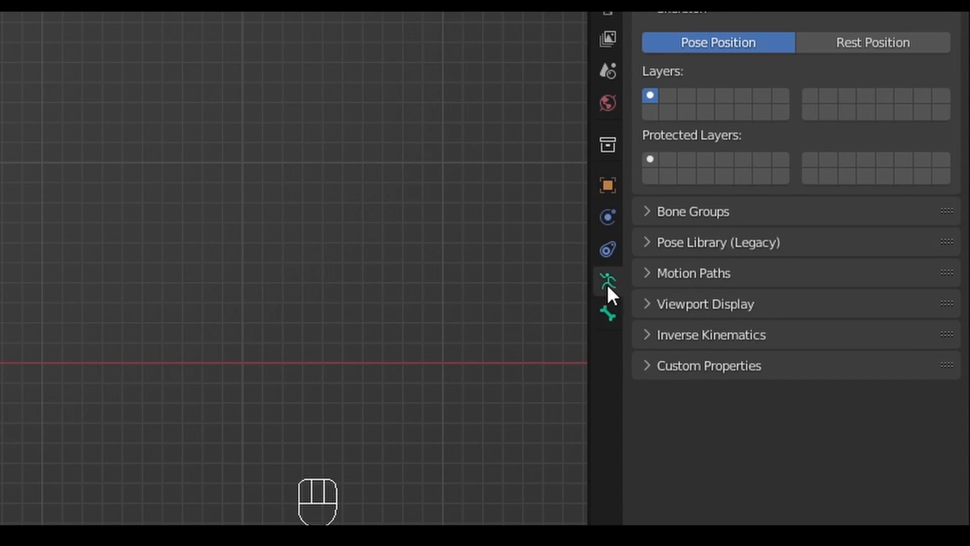
pyautogui.click(734, 318)
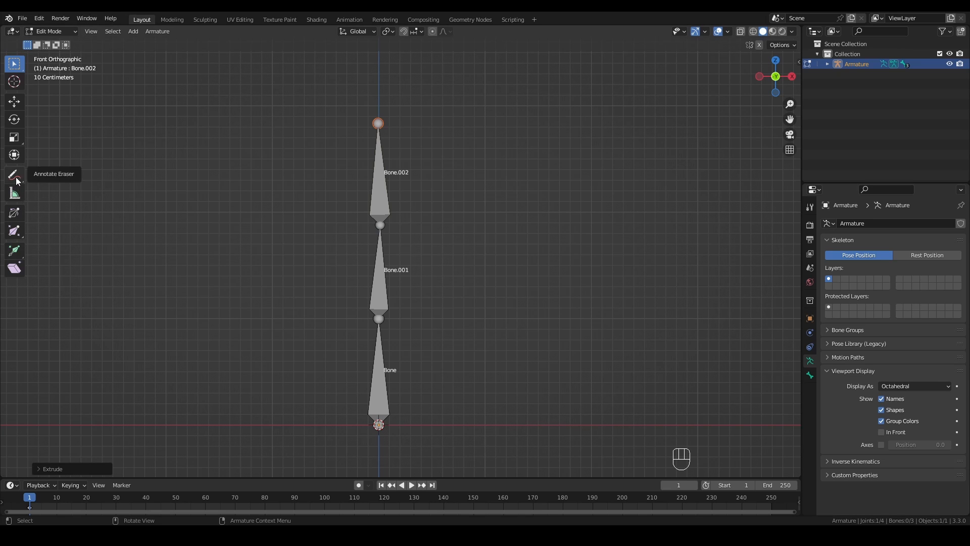
# Step: Annotate Bone with "P" and Bone.001 with "C", and draw a curved arrow from "C" to "P"
pyautogui.moveTo(17, 181)
pyautogui.mouseDown()
pyautogui.moveTo(55, 218)
pyautogui.moveTo(59, 181)
pyautogui.mouseUp()
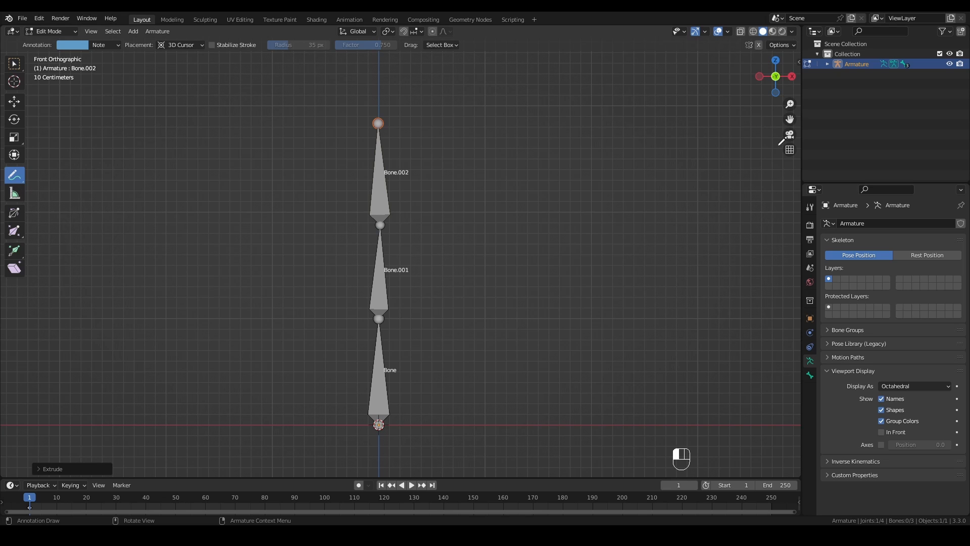
pyautogui.moveTo(789, 118); pyautogui.dragTo(768, 133)
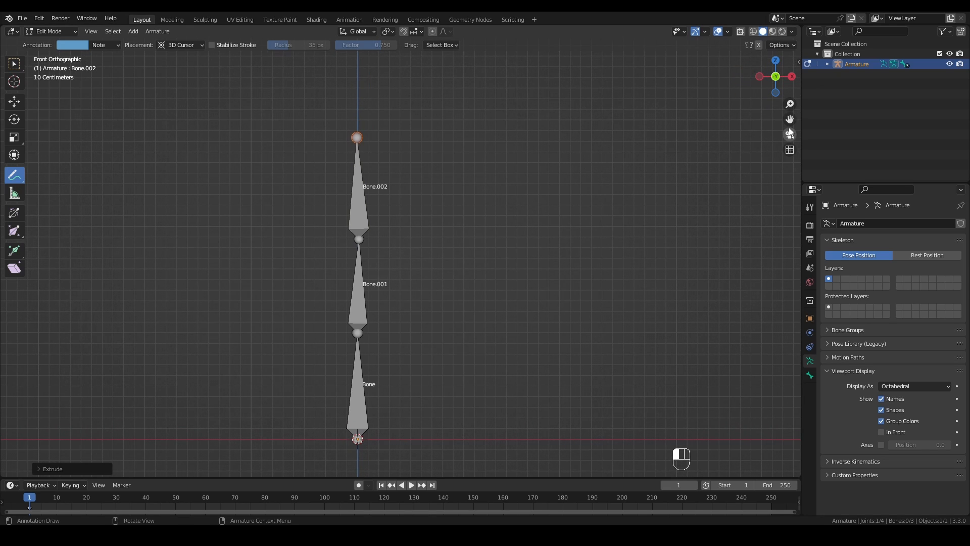
pyautogui.moveTo(358, 397)
pyautogui.mouseDown()
pyautogui.moveTo(476, 393)
pyautogui.moveTo(468, 389)
pyautogui.moveTo(489, 358)
pyautogui.moveTo(511, 377)
pyautogui.moveTo(493, 381)
pyautogui.mouseUp()
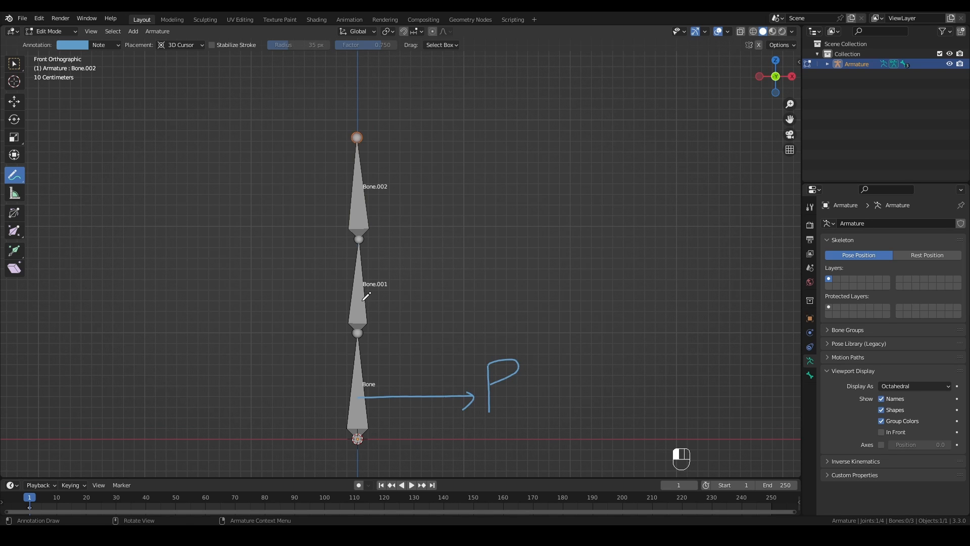
pyautogui.moveTo(364, 298); pyautogui.dragTo(480, 295)
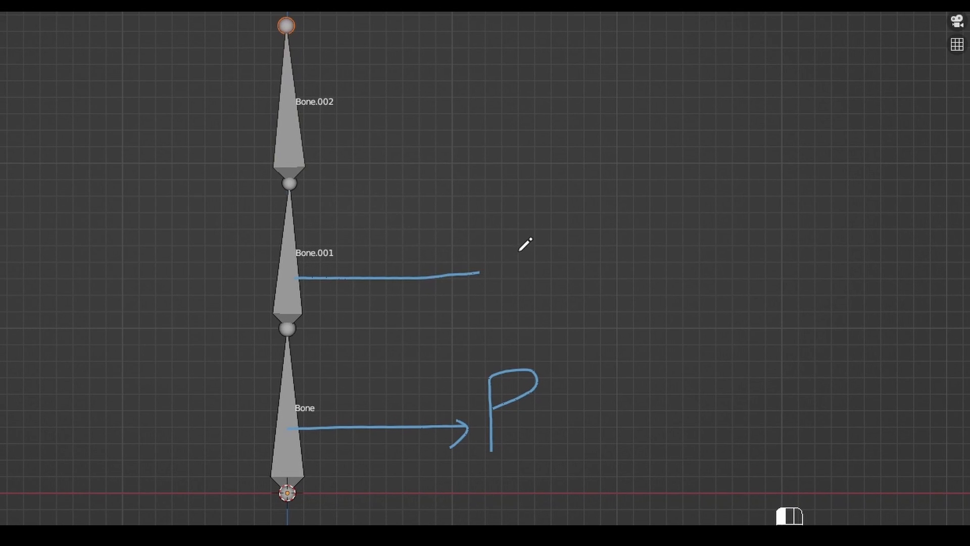
pyautogui.moveTo(521, 251)
pyautogui.mouseDown()
pyautogui.moveTo(476, 269)
pyautogui.moveTo(521, 292)
pyautogui.moveTo(551, 268)
pyautogui.moveTo(595, 367)
pyautogui.moveTo(549, 411)
pyautogui.moveTo(565, 422)
pyautogui.mouseUp()
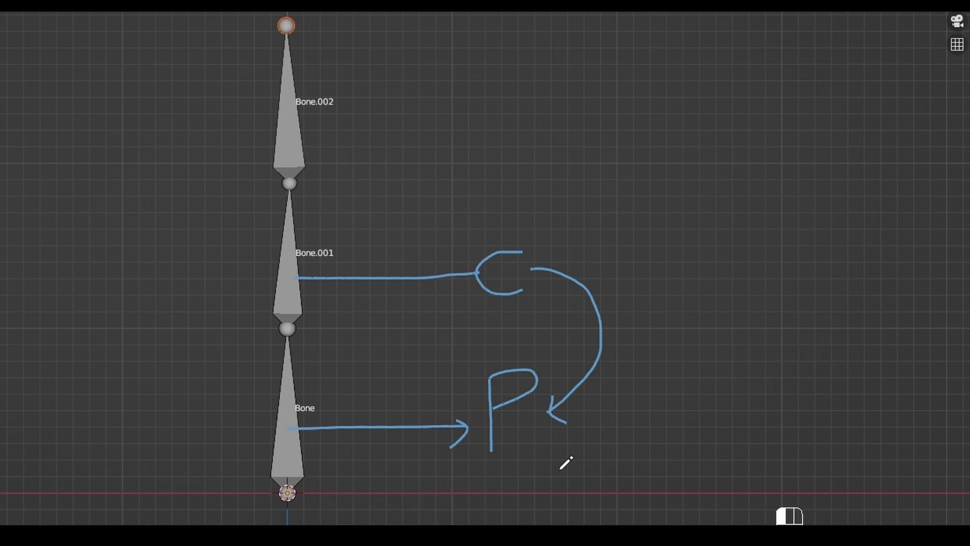
# Step: Annotate Bone.001 with "P" and Bone.002 with "C" on the other side, linking "C" to "P" with a curved arrow
pyautogui.moveTo(296, 248); pyautogui.dragTo(161, 248)
pyautogui.moveTo(115, 273)
pyautogui.mouseDown()
pyautogui.moveTo(106, 218)
pyautogui.moveTo(112, 239)
pyautogui.mouseUp()
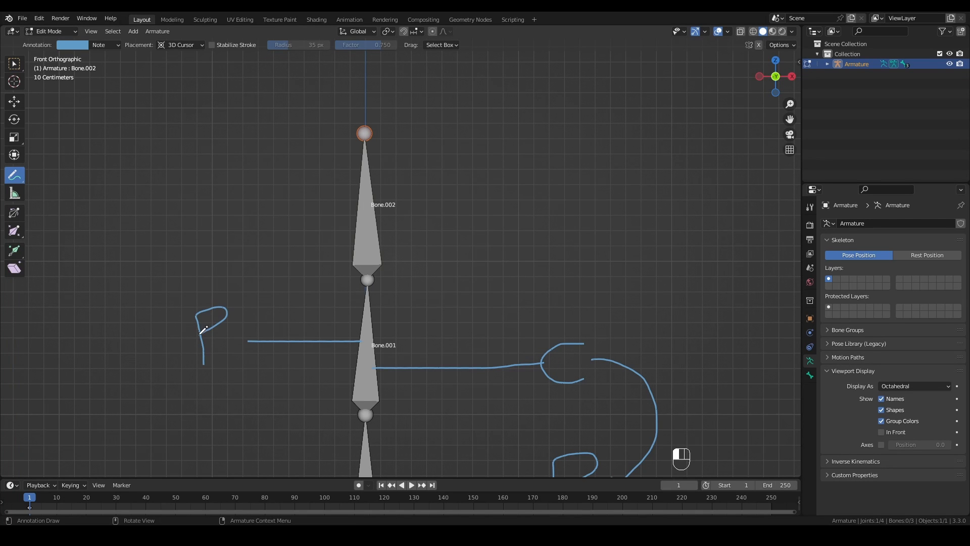
pyautogui.moveTo(359, 209); pyautogui.dragTo(243, 215)
pyautogui.moveTo(198, 183); pyautogui.dragTo(197, 217)
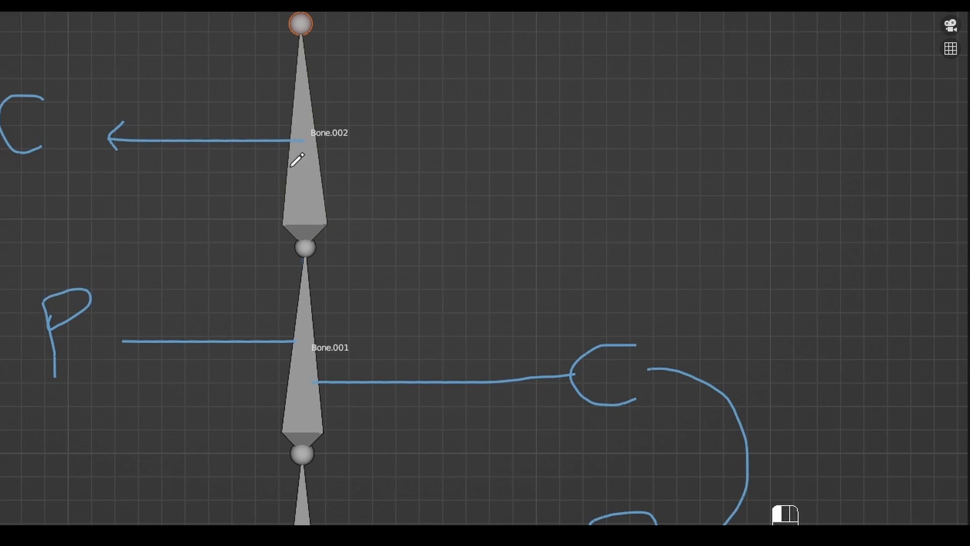
pyautogui.moveTo(0, 317)
pyautogui.mouseDown()
pyautogui.moveTo(22, 323)
pyautogui.moveTo(11, 331)
pyautogui.mouseUp()
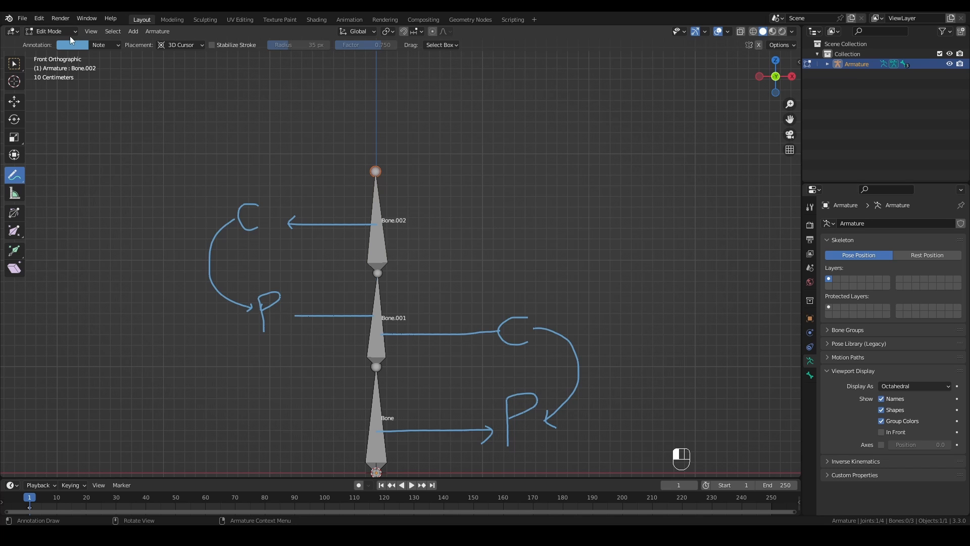
# Step: Switch the armature to Pose Mode
pyautogui.click(64, 31)
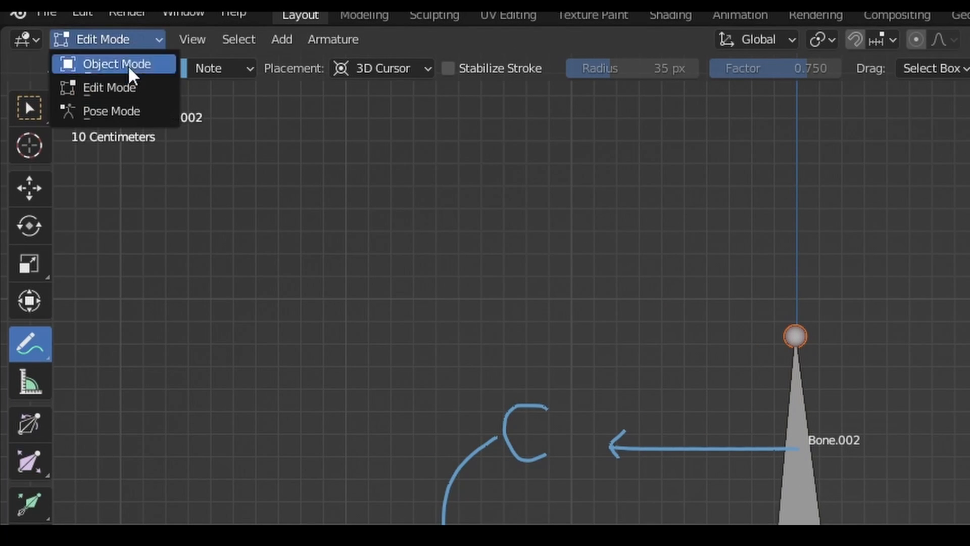
pyautogui.click(116, 111)
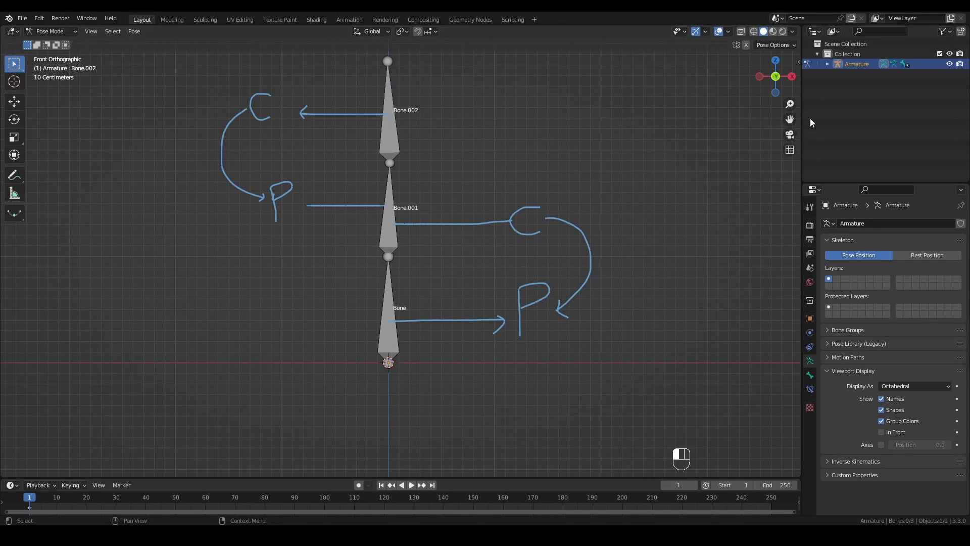
# Step: Try rotating the lowest bone, Bone, about its head, and cancel the rotation
pyautogui.click(392, 317)
pyautogui.scroll(2, 411, 362)
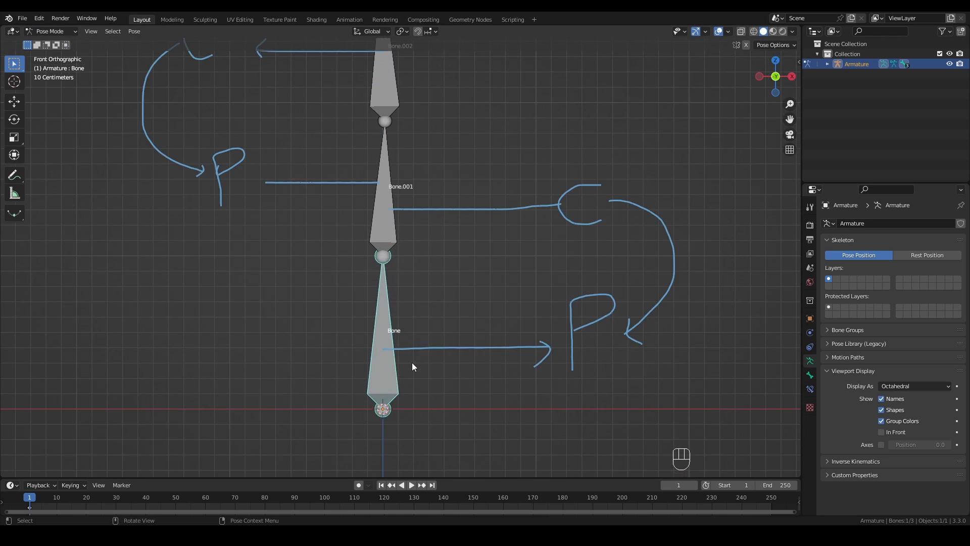
pyautogui.scroll(-2, 411, 362)
pyautogui.press('r')
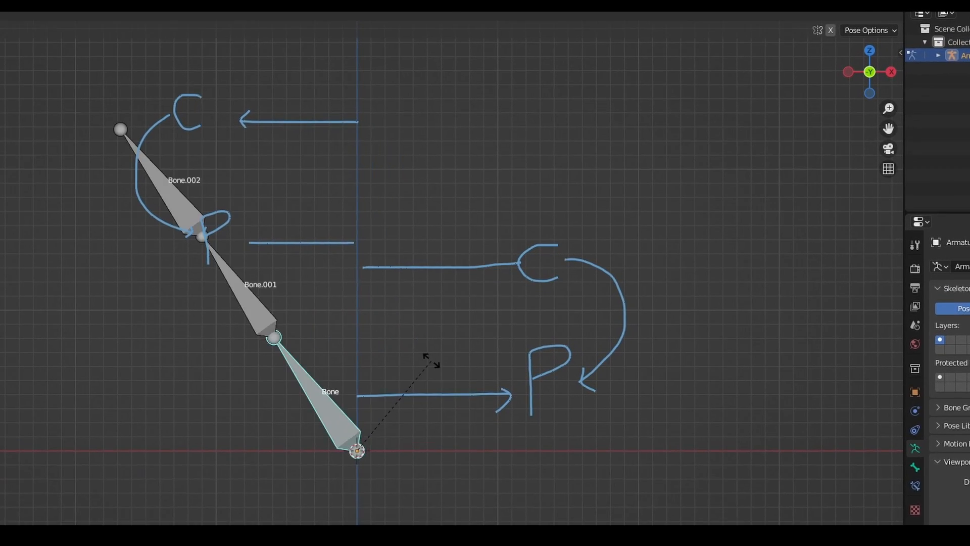
pyautogui.rightClick(474, 428)
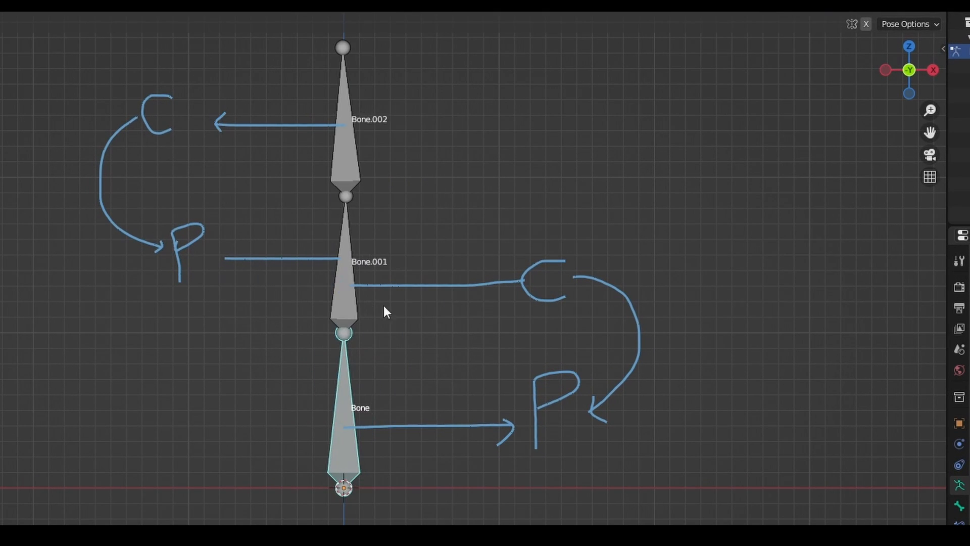
# Step: Try rotating Bone.001 and Bone.002 one at a time, cancelling each rotation
pyautogui.click(383, 305)
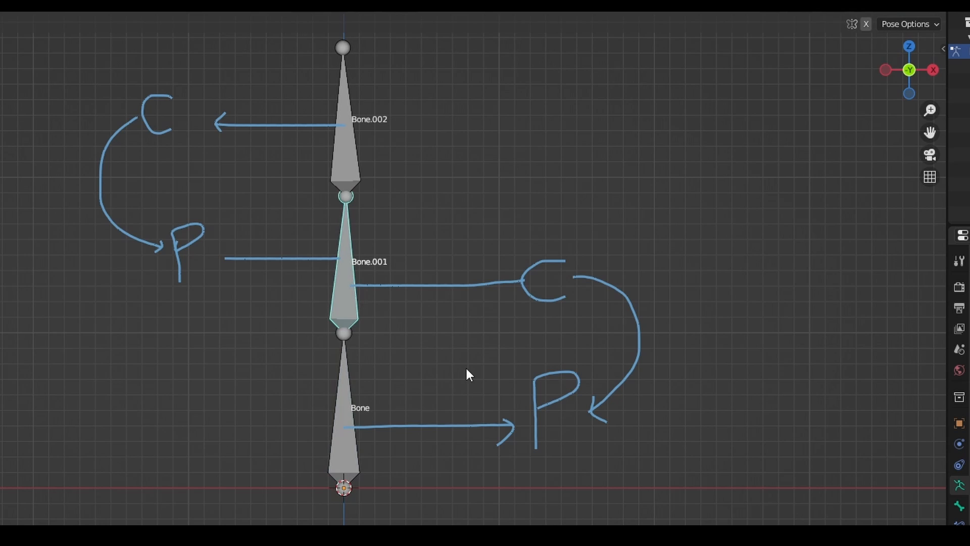
pyautogui.press('r')
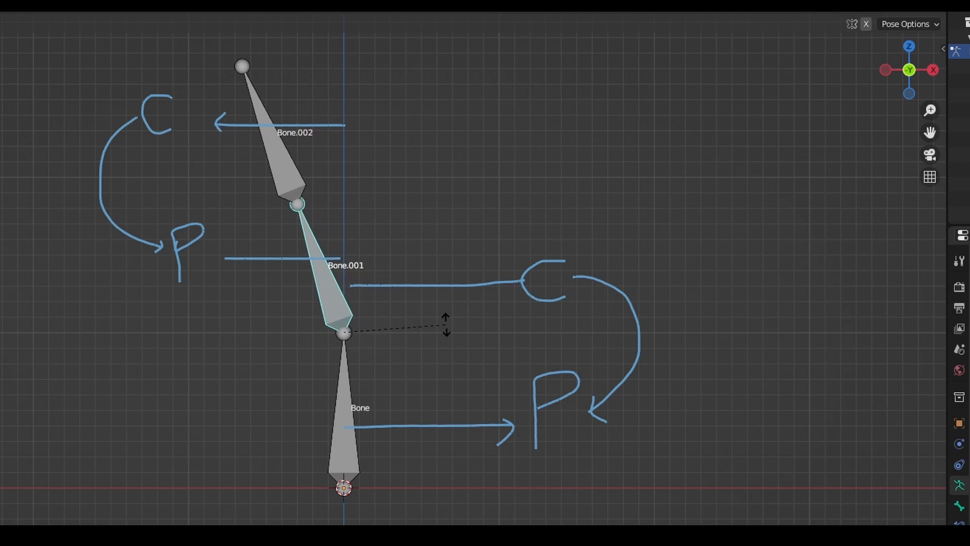
pyautogui.rightClick(426, 353)
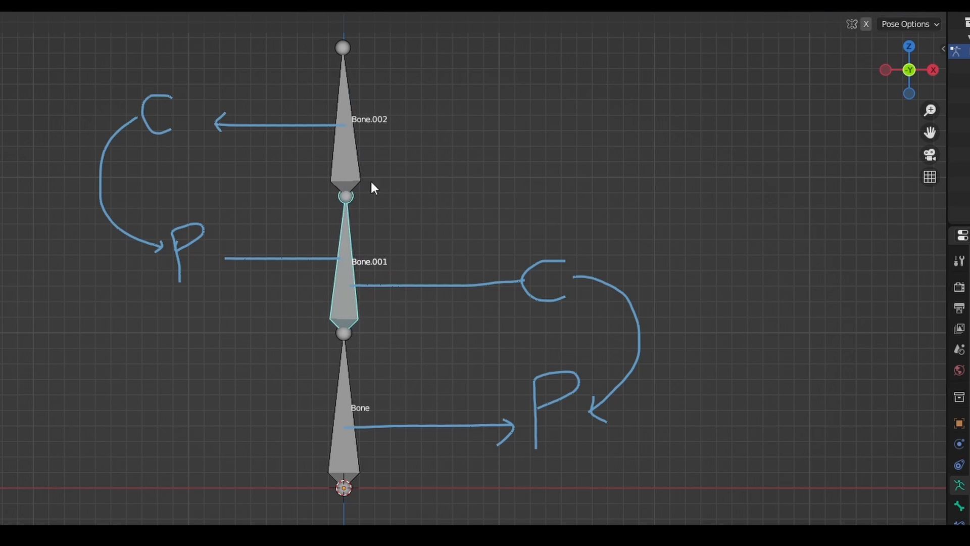
pyautogui.click(371, 202)
pyautogui.press('r')
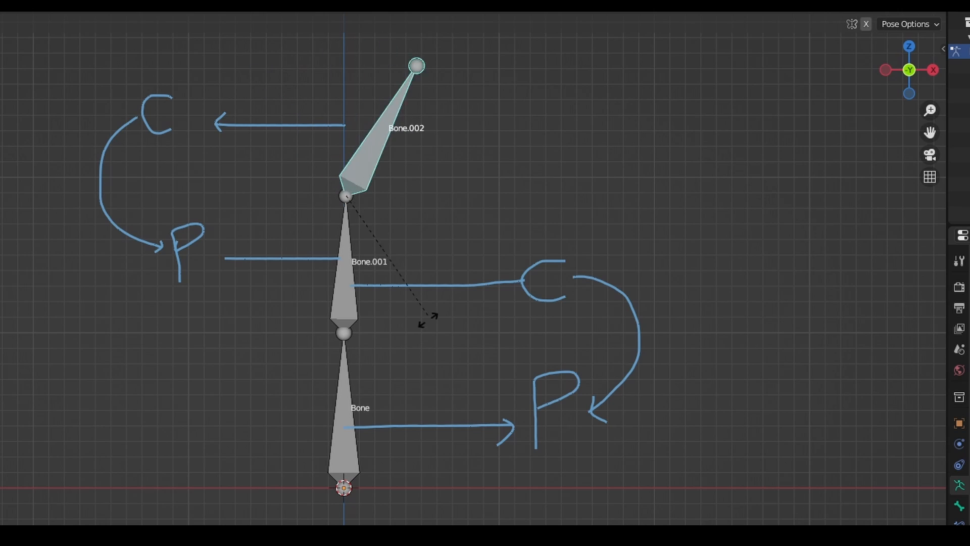
pyautogui.rightClick(458, 233)
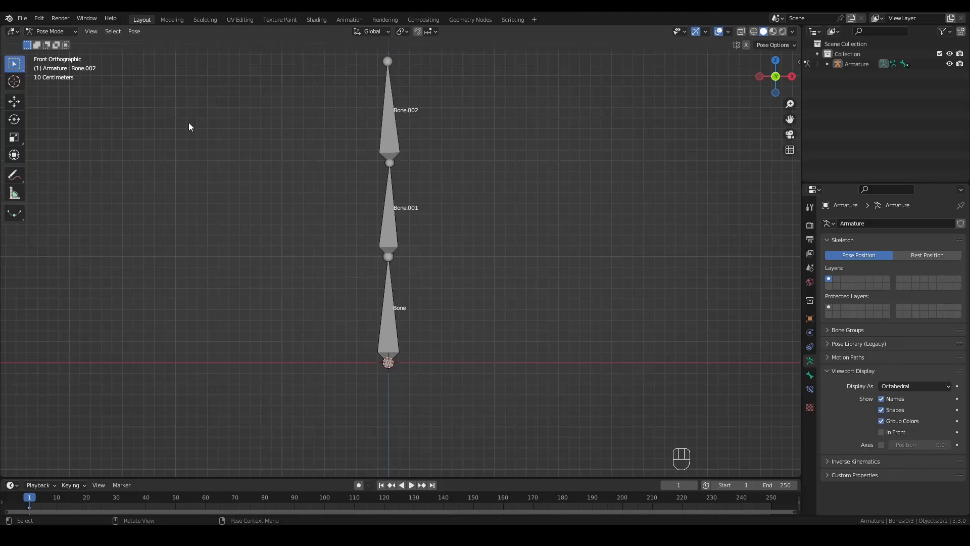
# Step: Insert a Location & Rotation keyframe on all three bones at frame 1 and show the bone's transform values beside the viewport
pyautogui.click(62, 29)
pyautogui.press('a')
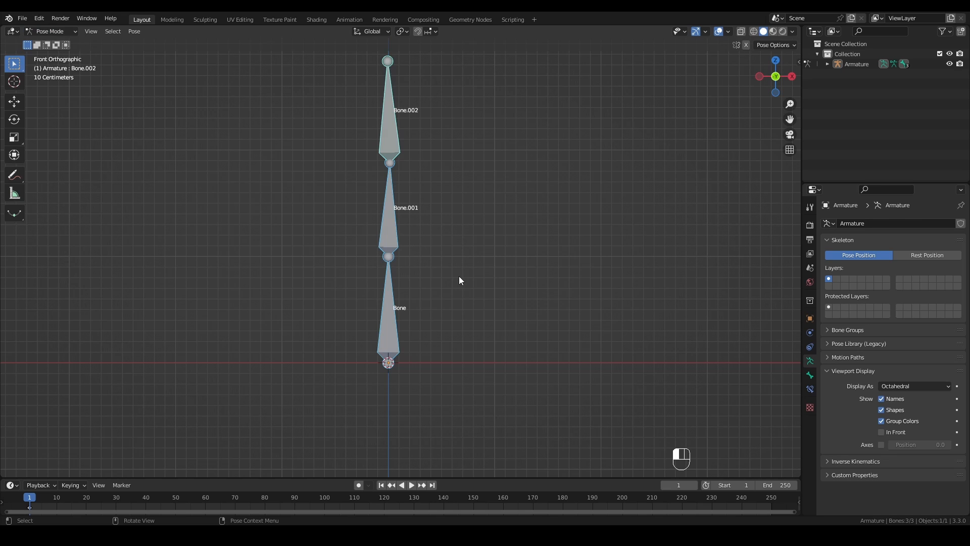
pyautogui.press('i')
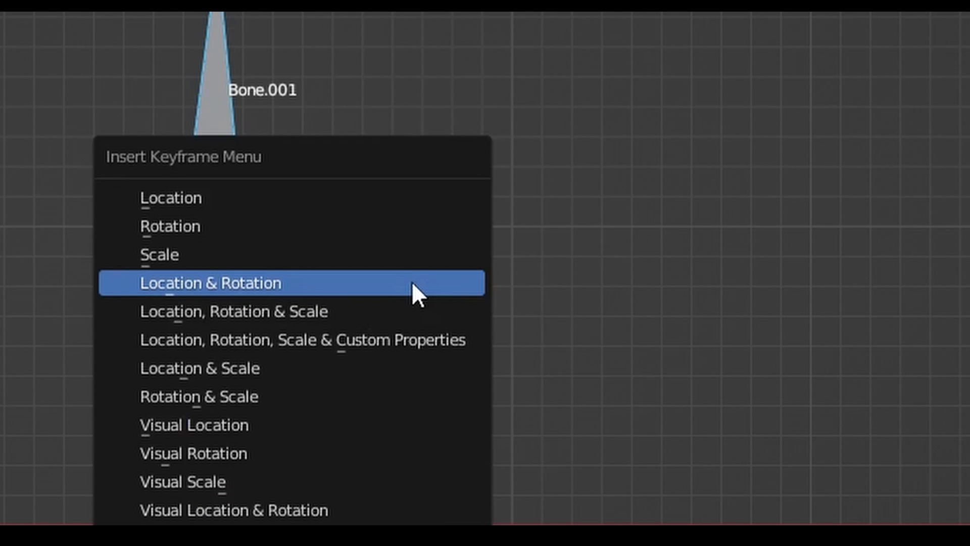
pyautogui.click(228, 284)
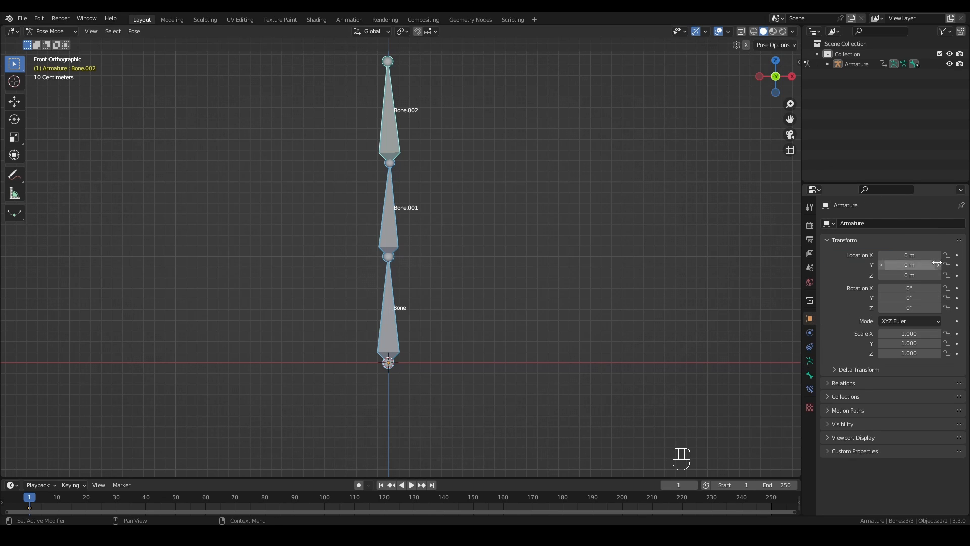
pyautogui.click(796, 60)
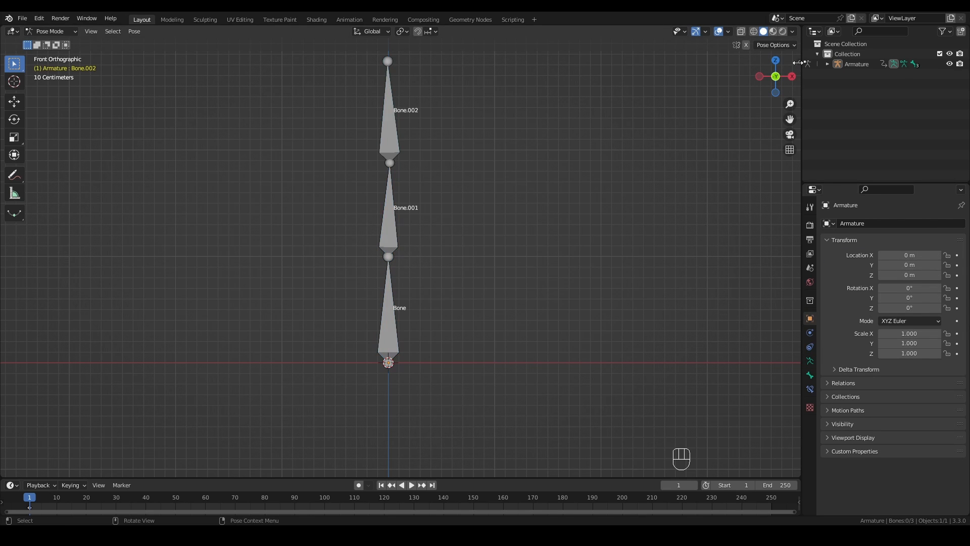
pyautogui.click(798, 61)
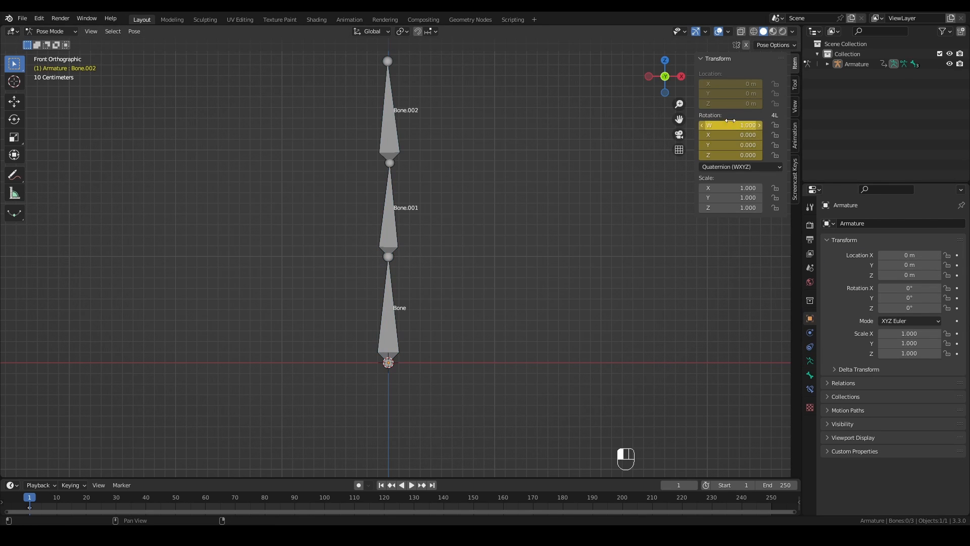
# Step: Enable Auto Keying, rotate the lowest bone, Bone, at frame 10 leftward to quaternion Z about 0.057, and play the motion from the start
pyautogui.click(396, 337)
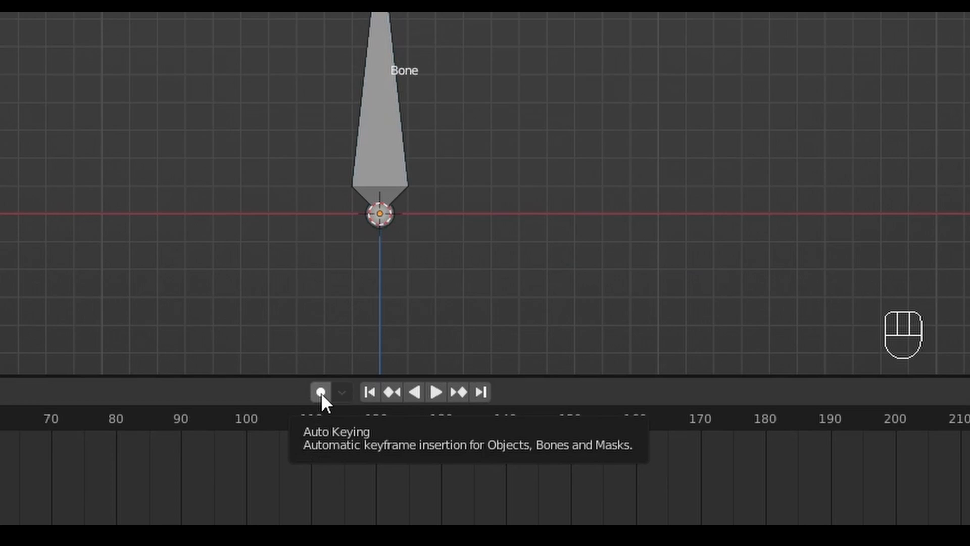
pyautogui.moveTo(31, 458); pyautogui.dragTo(57, 459)
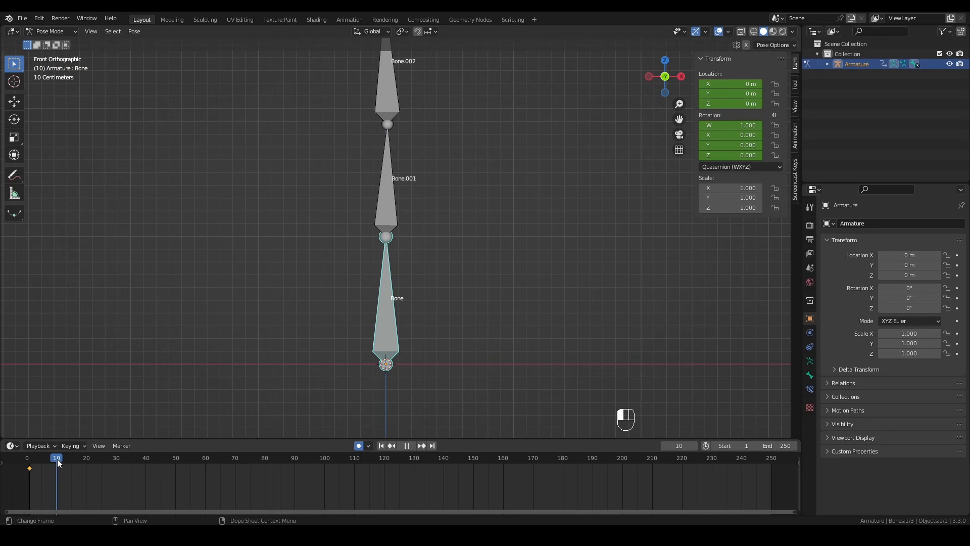
pyautogui.press('r')
pyautogui.click(385, 320)
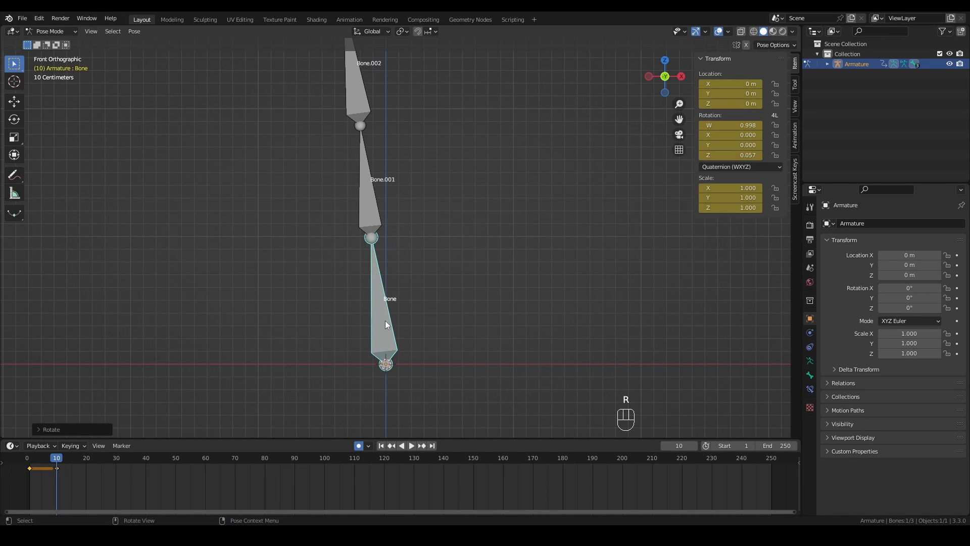
pyautogui.click(382, 446)
pyautogui.press('space')
pyautogui.press('space')
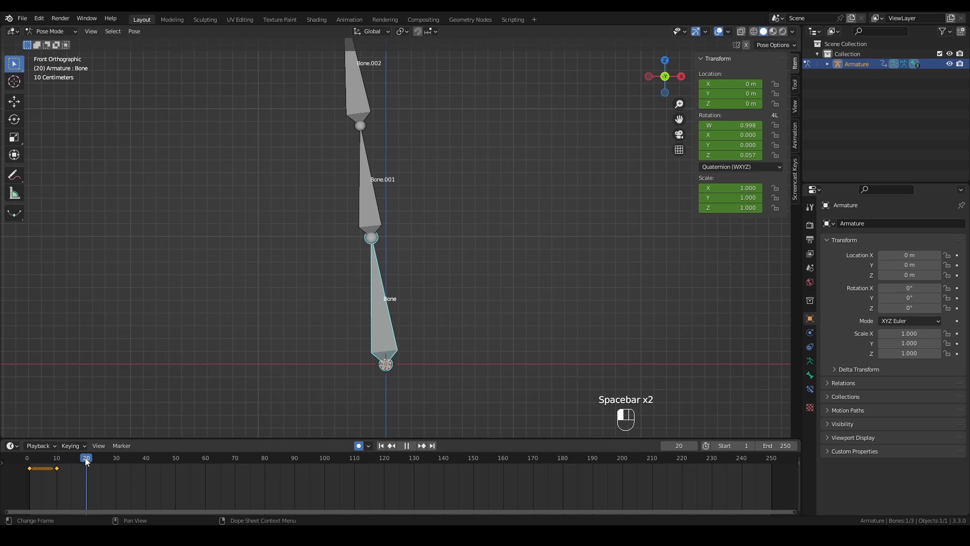
# Step: Rotate Bone.001 leftward to quaternion Z about 0.31 at frame 20 and play back the animation
pyautogui.click(373, 194)
pyautogui.press('r')
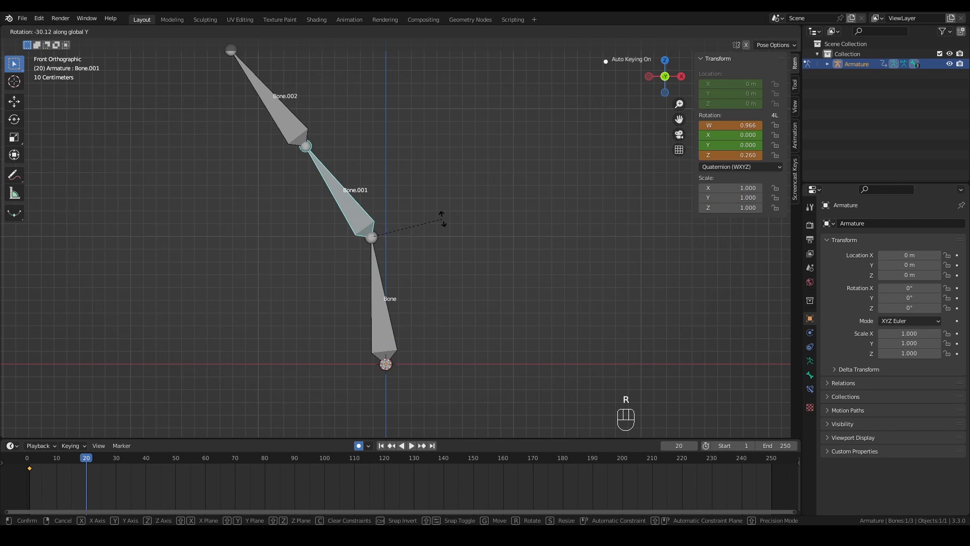
pyautogui.click(422, 215)
pyautogui.press('space')
pyautogui.press('space')
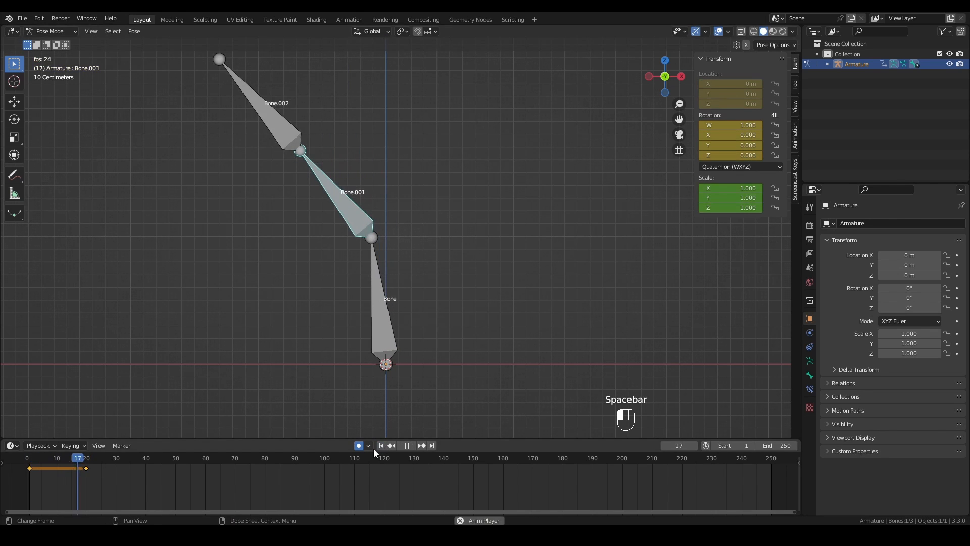
# Step: Rotate Bone.002 leftward to quaternion Z about 0.29 at frame 30 and turn off Auto Keying
pyautogui.click(116, 459)
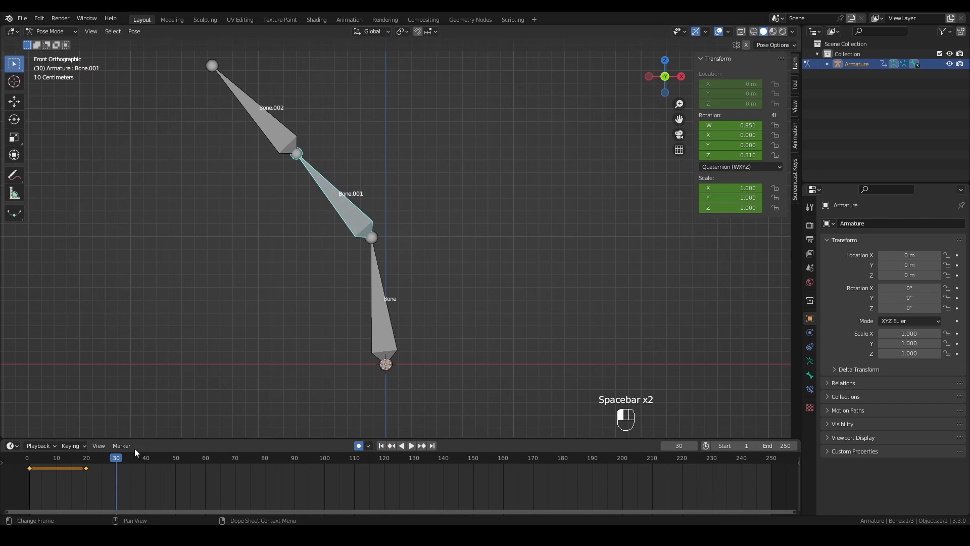
pyautogui.click(274, 124)
pyautogui.press('r')
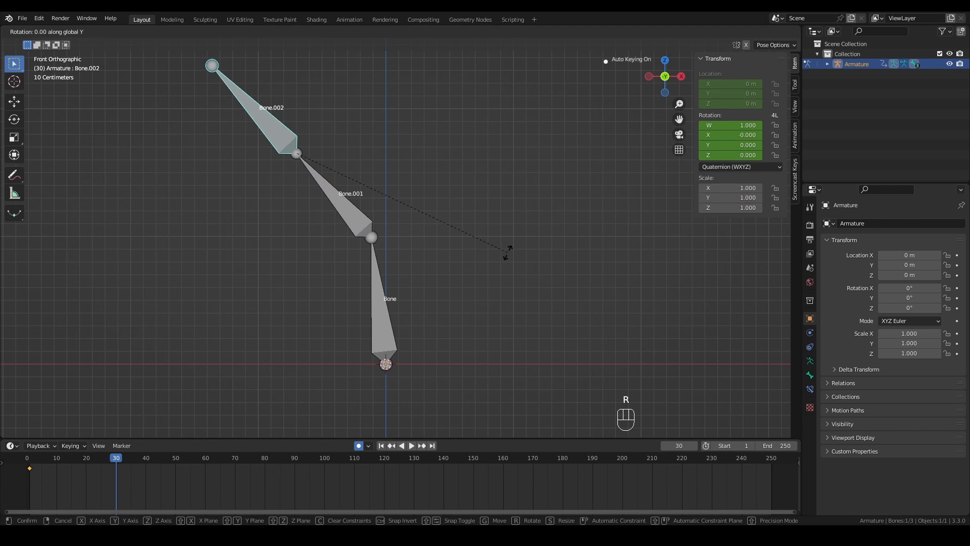
pyautogui.click(434, 137)
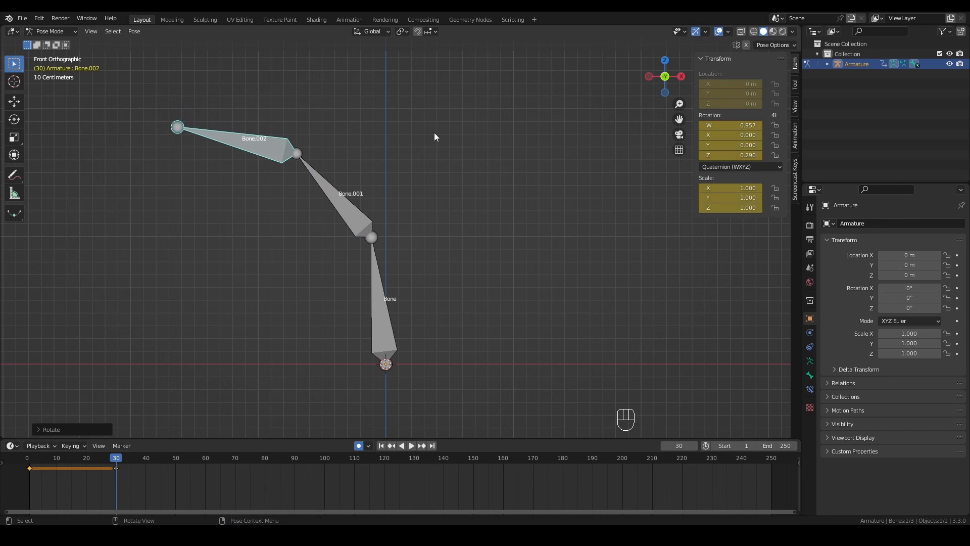
pyautogui.click(359, 445)
# Step: Play the three-bone animation from frame 1 and stop it at frame 40
pyautogui.click(381, 445)
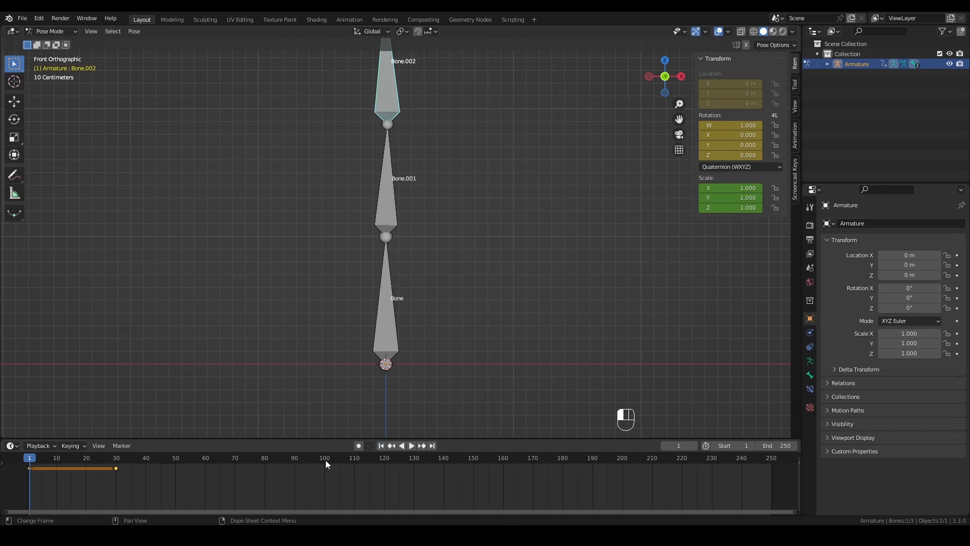
pyautogui.press('space')
pyautogui.press('space')
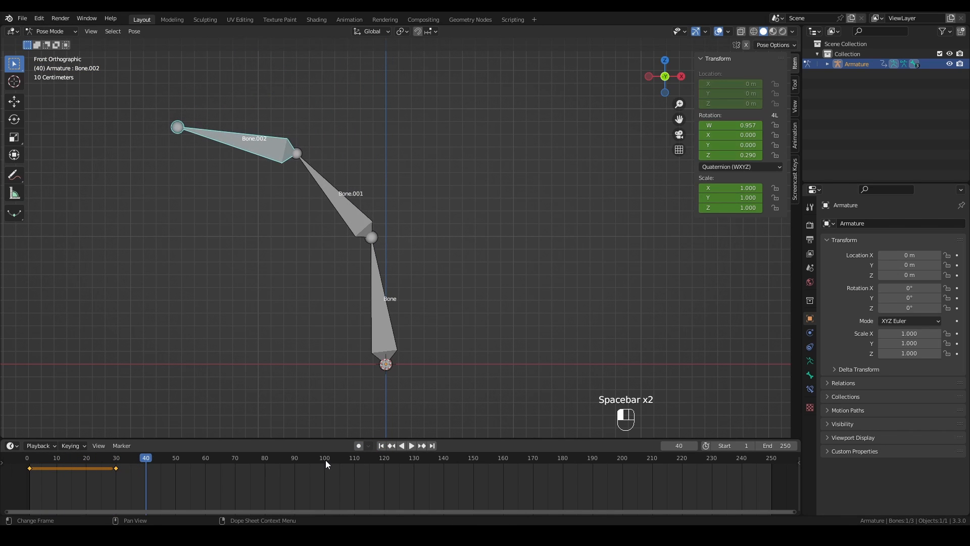
# Step: Annotate a curved arrow along the bone chain from base to tip and write "FK" beside it
pyautogui.hotkey('shift', 'space')
pyautogui.press('d')
pyautogui.moveTo(435, 341)
pyautogui.mouseDown()
pyautogui.moveTo(389, 185)
pyautogui.moveTo(270, 113)
pyautogui.moveTo(262, 119)
pyautogui.moveTo(274, 97)
pyautogui.mouseUp()
pyautogui.moveTo(454, 160)
pyautogui.mouseDown()
pyautogui.moveTo(453, 208)
pyautogui.moveTo(484, 150)
pyautogui.moveTo(500, 160)
pyautogui.mouseUp()
pyautogui.moveTo(521, 130); pyautogui.dragTo(526, 200)
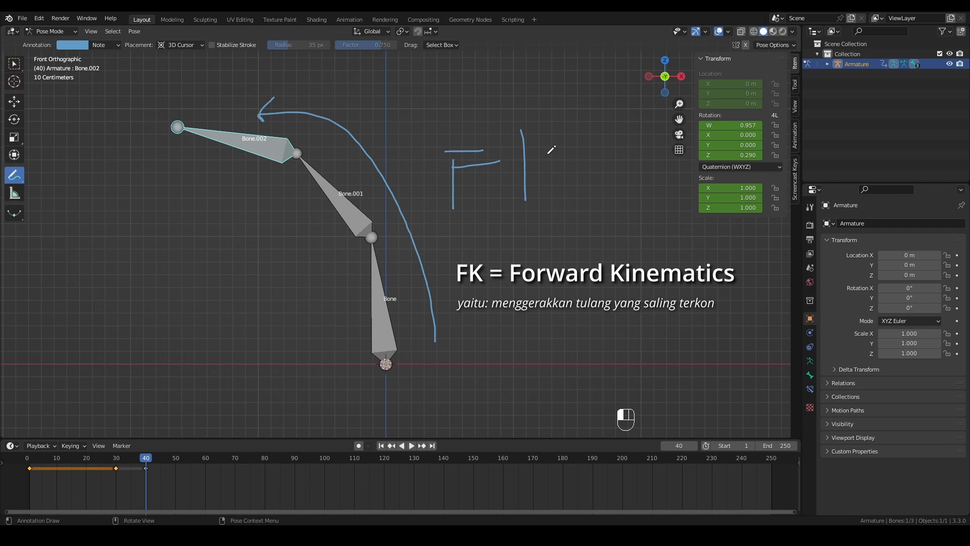
pyautogui.moveTo(552, 150)
pyautogui.mouseDown()
pyautogui.moveTo(527, 179)
pyautogui.moveTo(549, 200)
pyautogui.mouseUp()
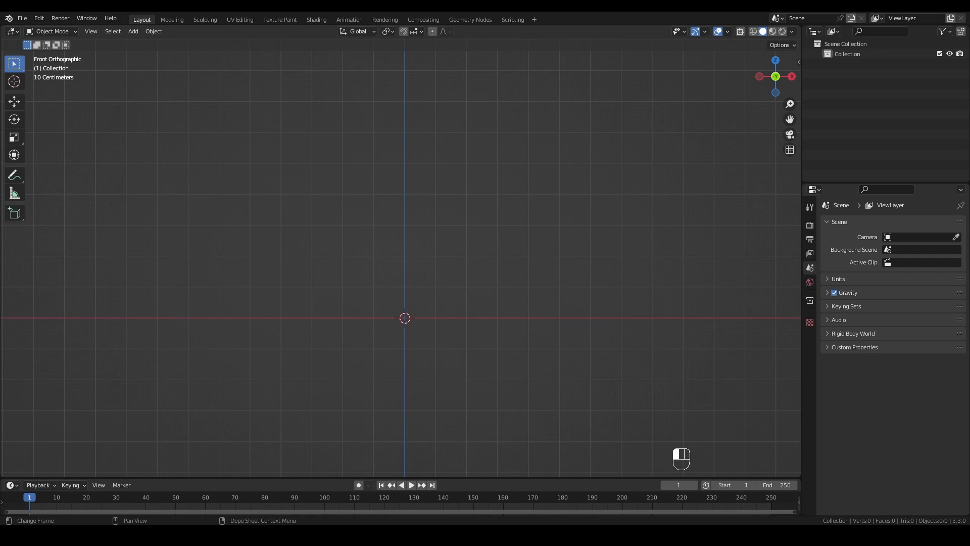
# Step: Search the add-ons for "rigi", enable Rigging: Rigify, and close the preferences
pyautogui.click(39, 18)
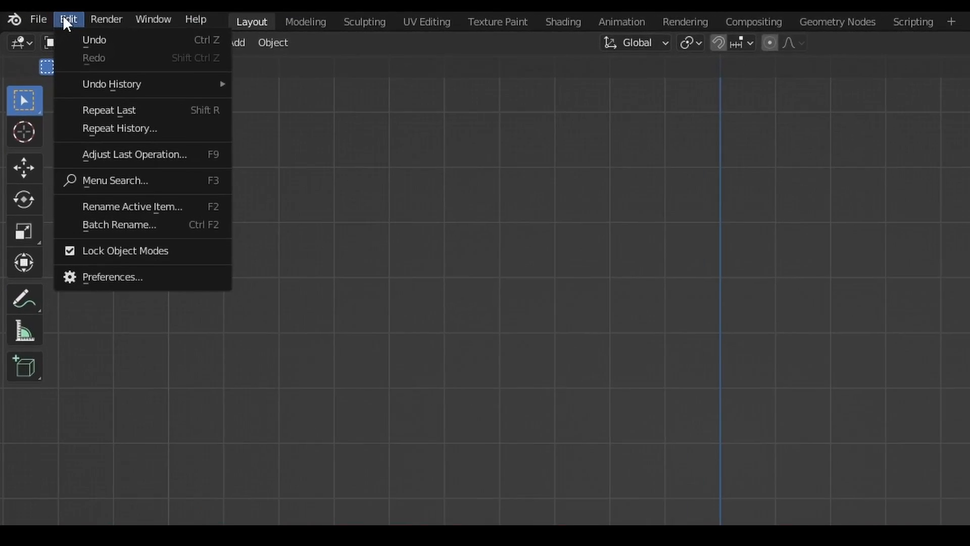
pyautogui.click(56, 162)
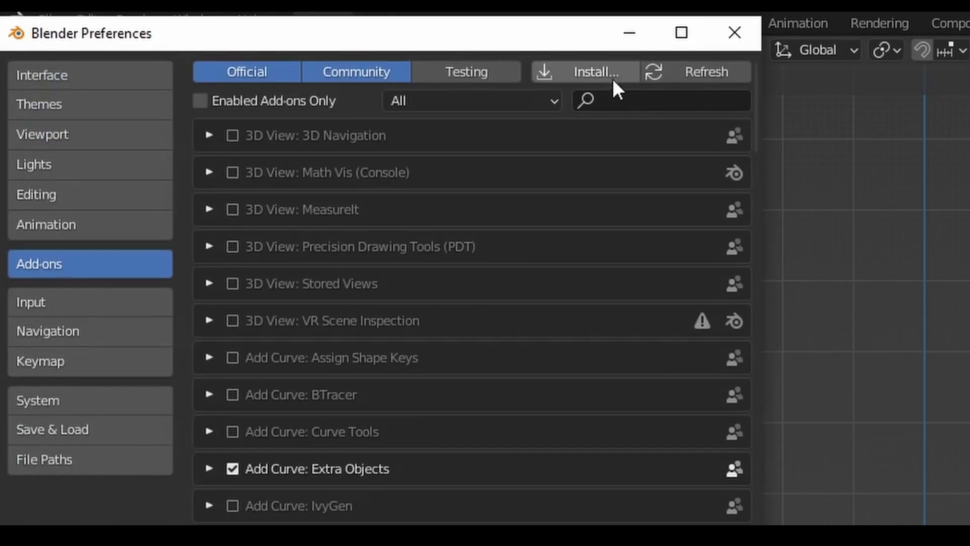
pyautogui.click(613, 101)
pyautogui.write('rigi')
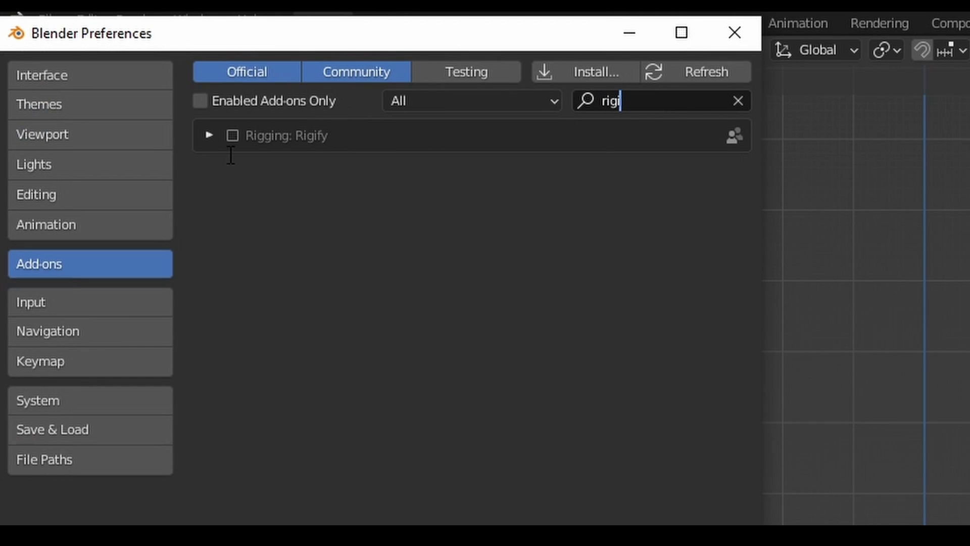
pyautogui.click(232, 135)
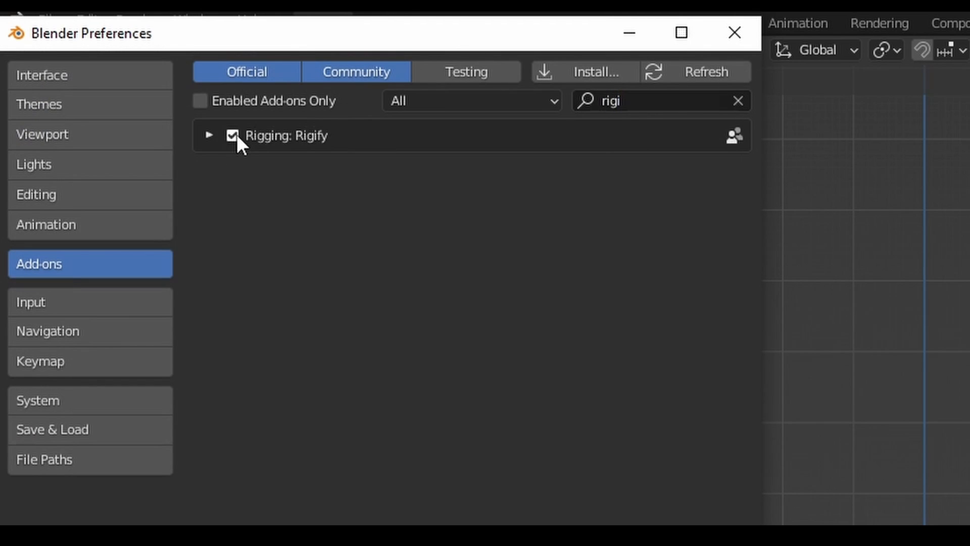
pyautogui.click(748, 31)
# Step: Add a Basic Human (Meta-Rig) armature at the origin, after viewing the Animals and Basic armature choices
pyautogui.click(303, 50)
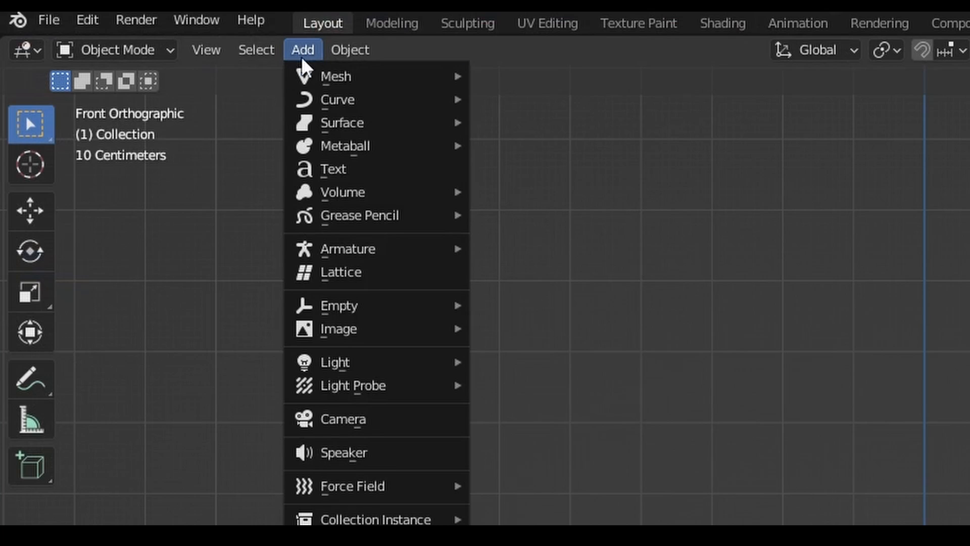
pyautogui.moveTo(329, 252)
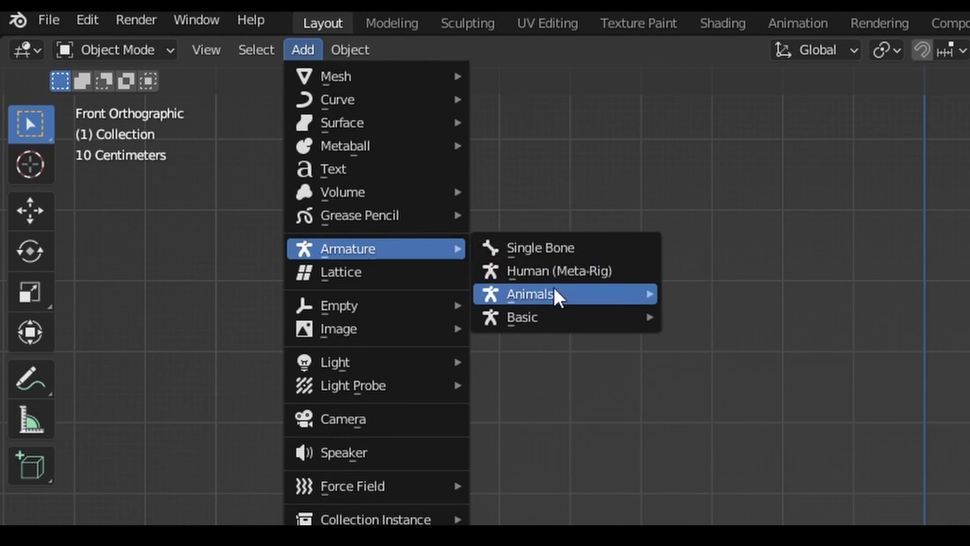
pyautogui.moveTo(556, 295)
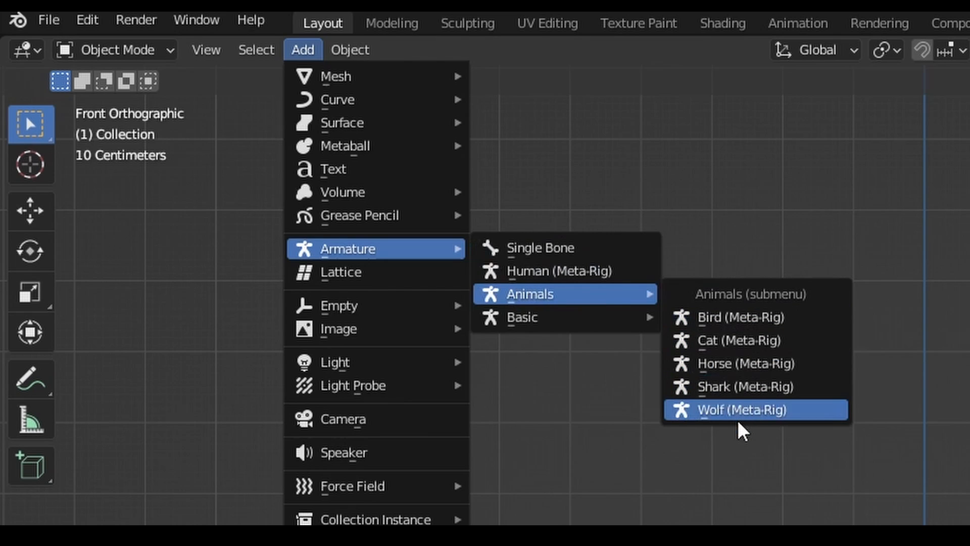
pyautogui.moveTo(536, 330)
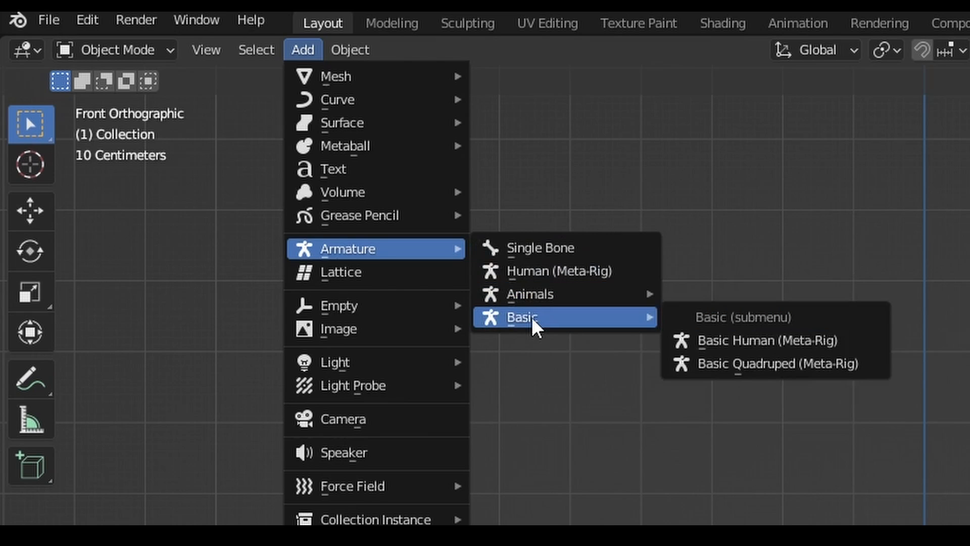
pyautogui.click(763, 343)
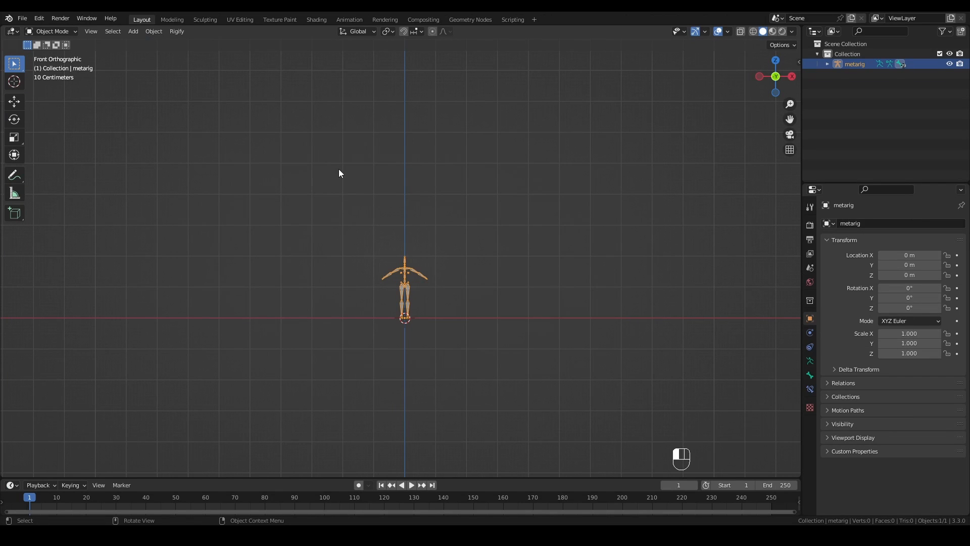
# Step: Enter Edit Mode on the metarig and scale all its bones up to roughly six times their size
pyautogui.click(59, 32)
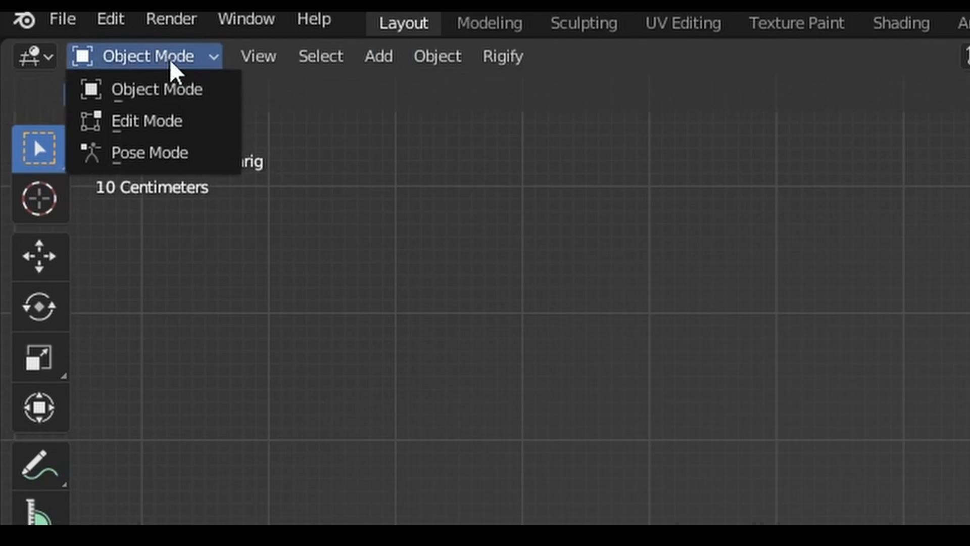
pyautogui.click(161, 122)
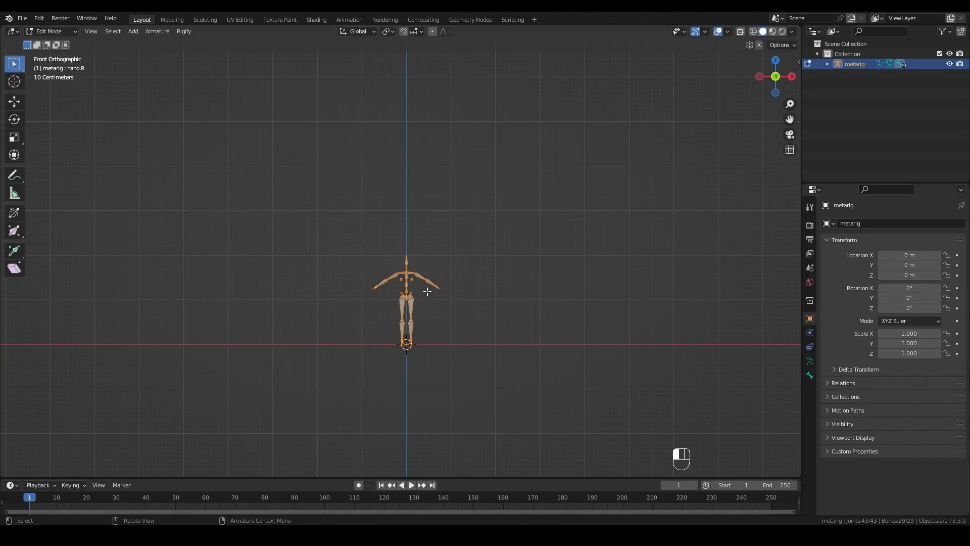
pyautogui.press('s')
pyautogui.click(526, 244)
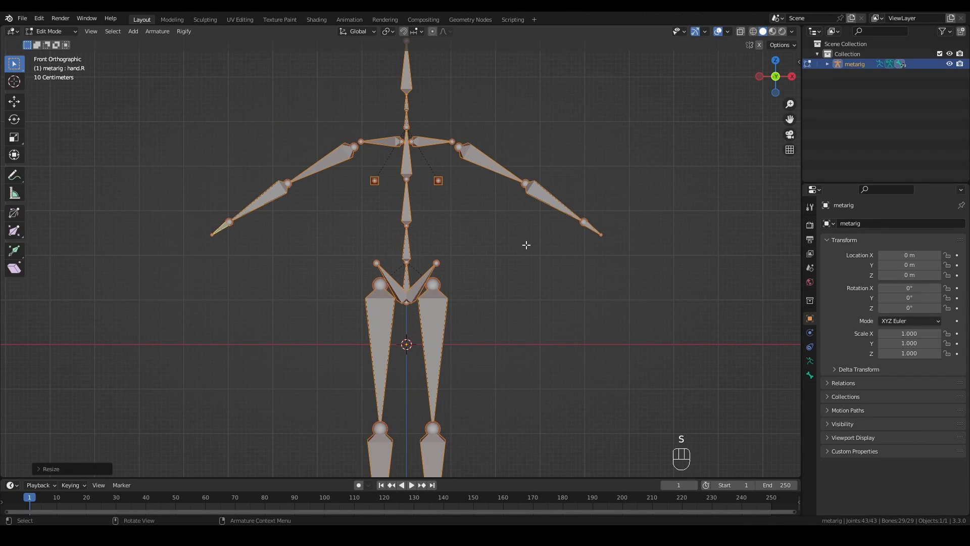
# Step: Move all metarig bones up about 5.183 m along Z so the feet rest on the ground line
pyautogui.press('g')
pyautogui.press('z')
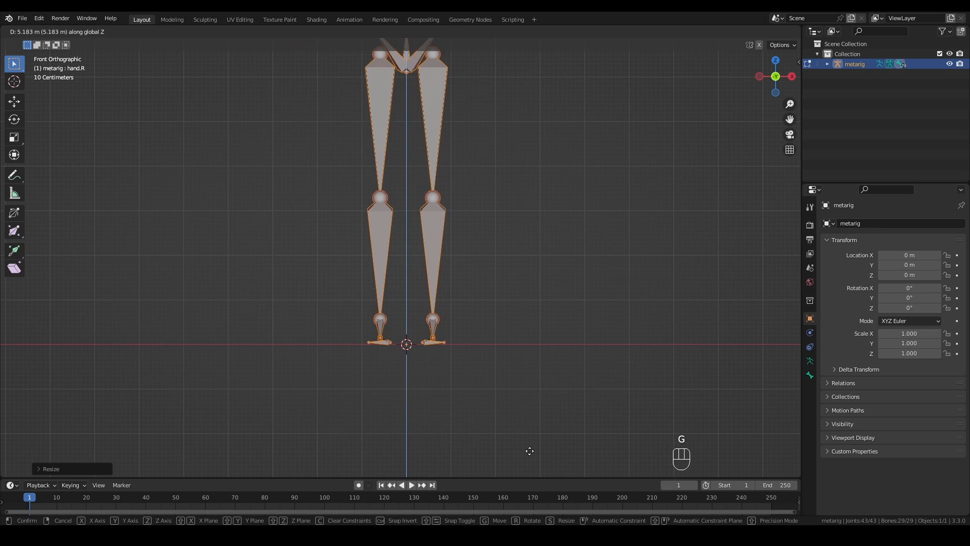
pyautogui.click(530, 450)
pyautogui.scroll(-5, 532, 377)
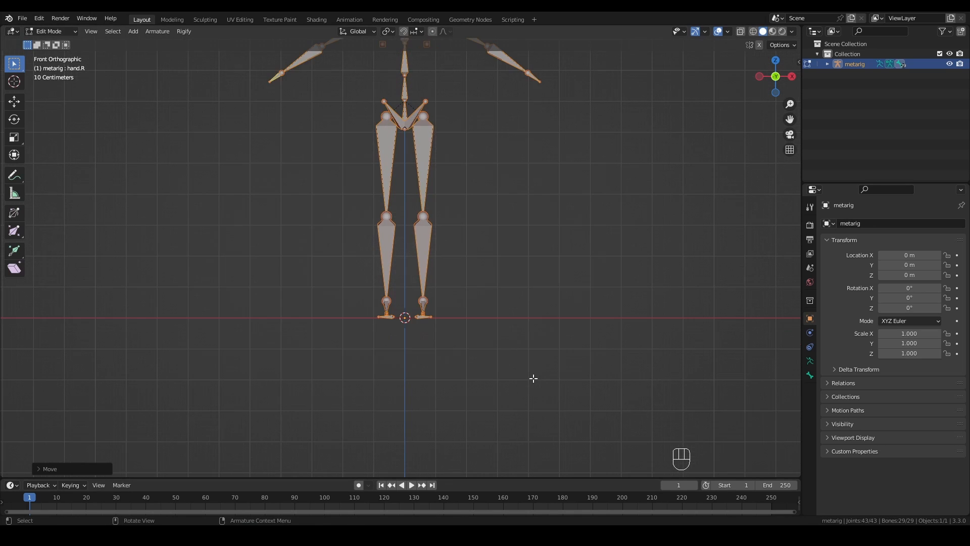
# Step: Examine the enlarged metarig's bone structure up close from an angled perspective view
pyautogui.moveTo(776, 80); pyautogui.dragTo(761, 324)
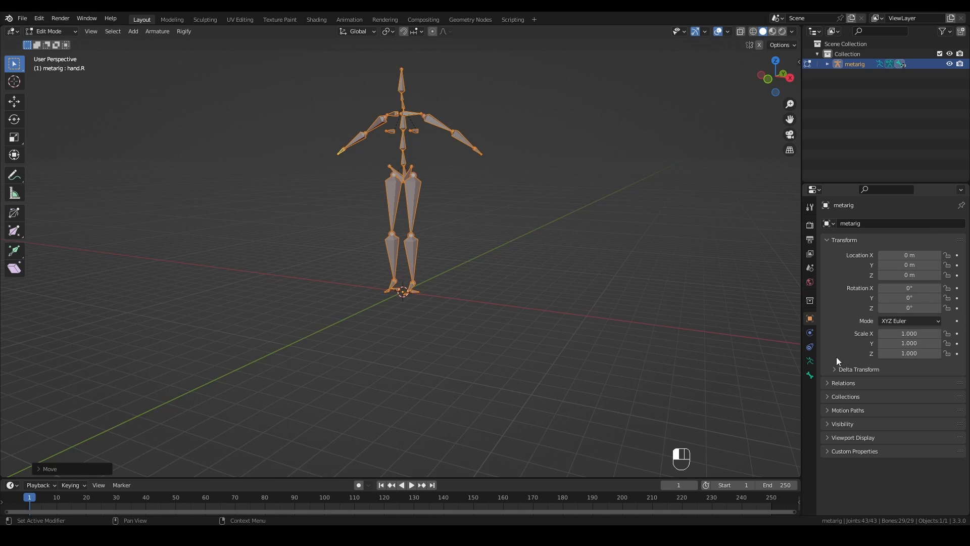
pyautogui.moveTo(789, 120); pyautogui.dragTo(702, 225)
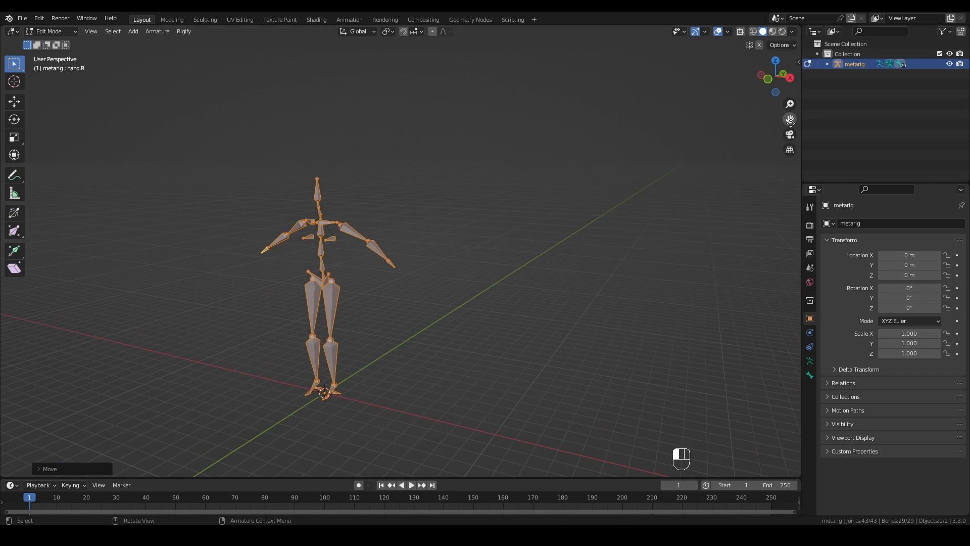
pyautogui.scroll(3, 601, 236)
pyautogui.moveTo(787, 126); pyautogui.dragTo(848, 104)
pyautogui.scroll(4, 589, 271)
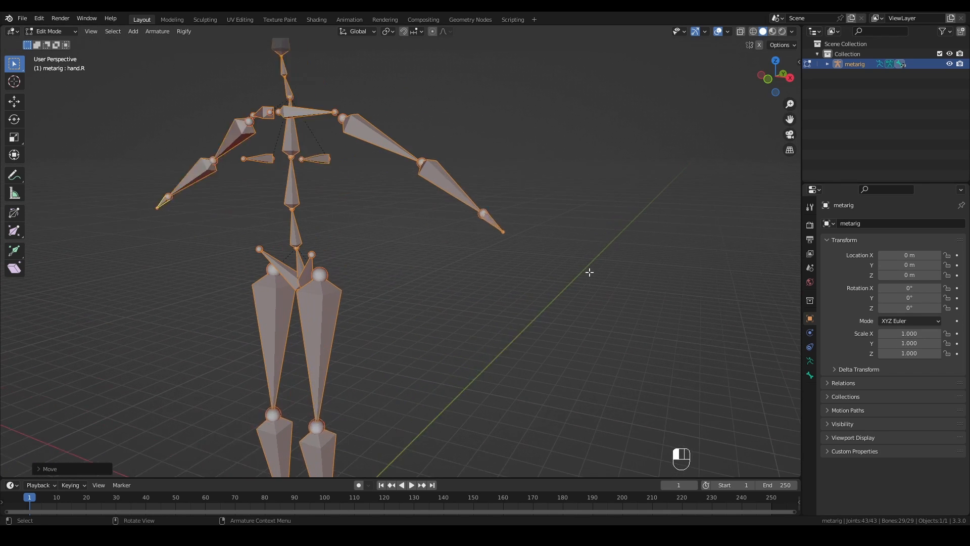
# Step: Delete the left and right breast bones from the metarig's chest
pyautogui.moveTo(790, 120); pyautogui.dragTo(802, 216)
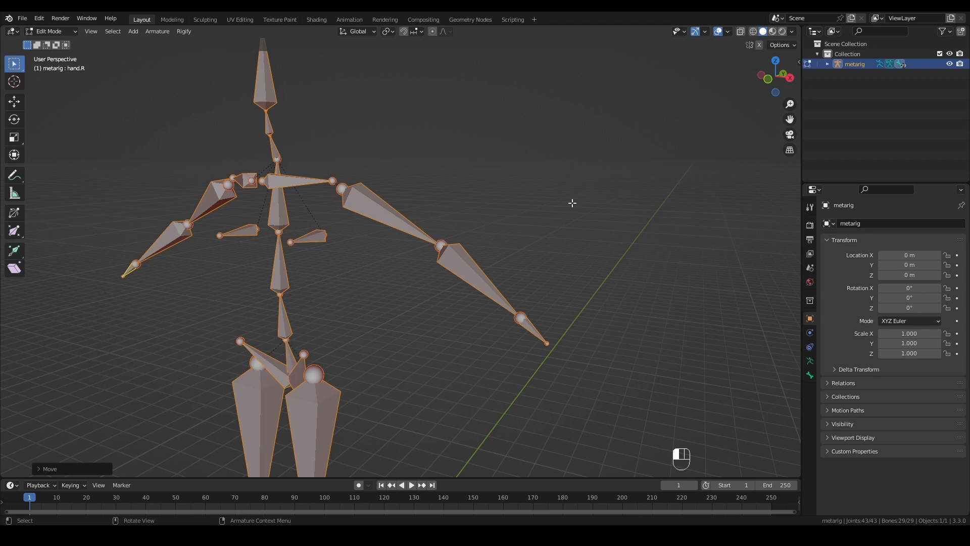
pyautogui.click(352, 266)
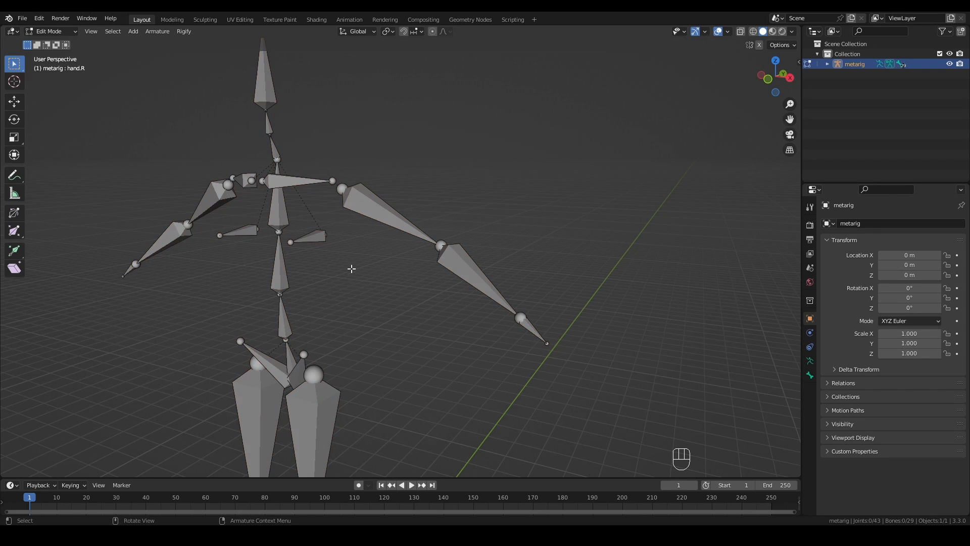
pyautogui.click(313, 238)
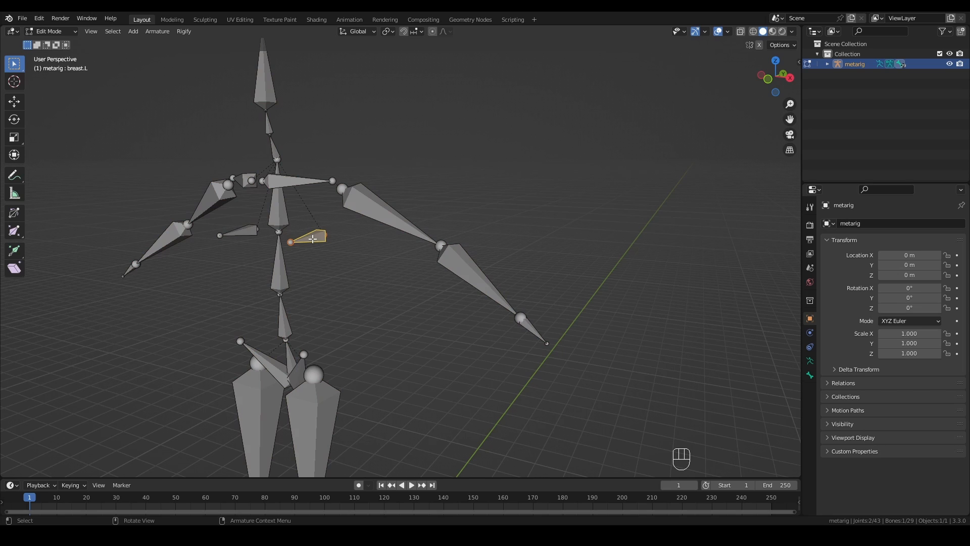
pyautogui.click(353, 260)
pyautogui.click(321, 238)
pyautogui.press('x')
pyautogui.click(344, 273)
pyautogui.click(244, 231)
pyautogui.press('x')
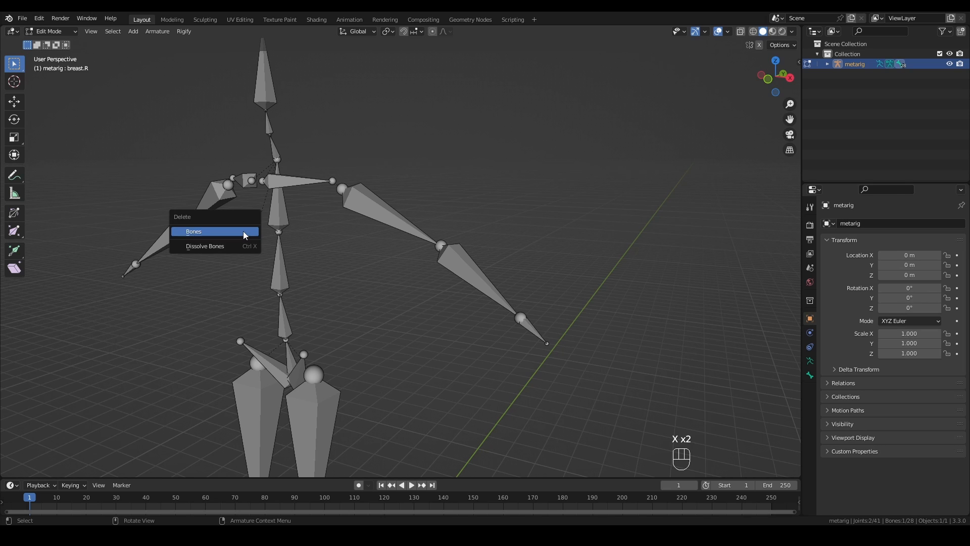
pyautogui.click(243, 231)
# Step: Delete the small heel bones behind both feet of the metarig
pyautogui.click(790, 77)
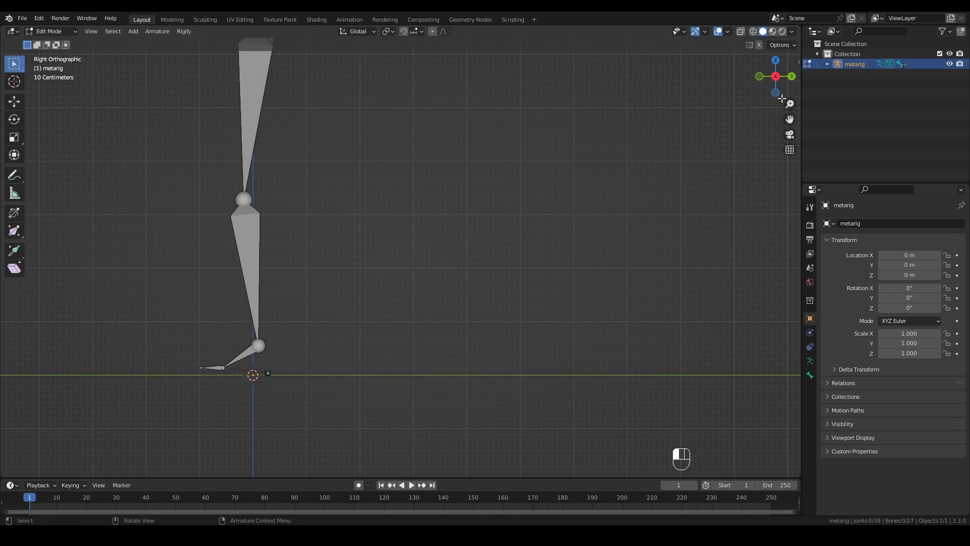
pyautogui.moveTo(781, 98); pyautogui.dragTo(388, 414, button='middle')
pyautogui.scroll(4, 388, 414)
pyautogui.scroll(-4, 373, 309)
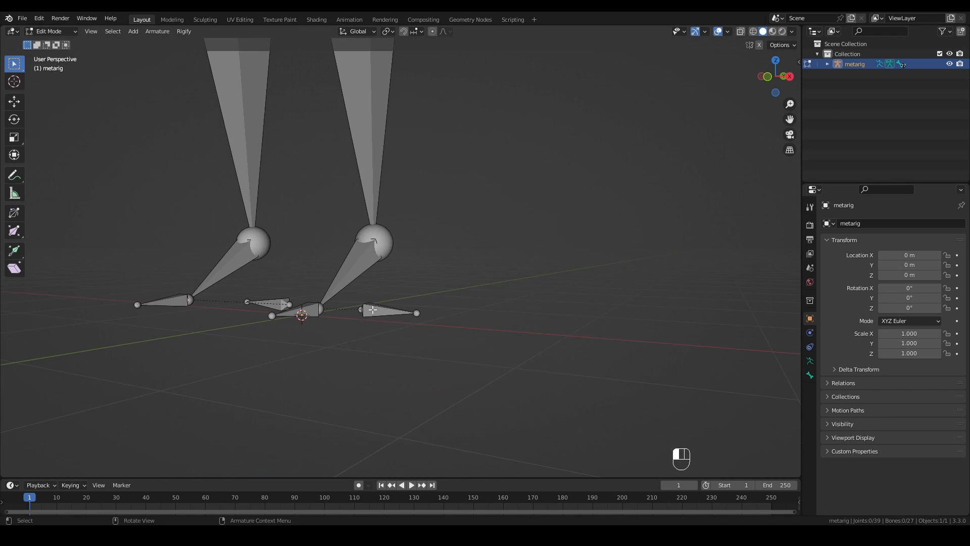
pyautogui.click(372, 309)
pyautogui.press('x')
pyautogui.click(373, 309)
pyautogui.click(275, 303)
pyautogui.press('x')
pyautogui.click(275, 303)
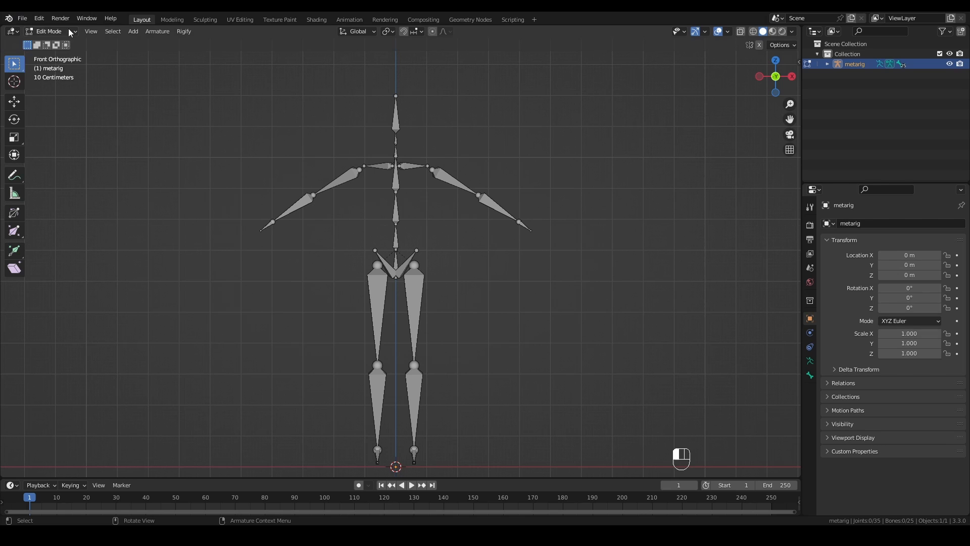
# Step: Return to Object Mode and enable the Object: Skinify Rig add-on in the preferences, finding it with the search text skin
pyautogui.click(69, 30)
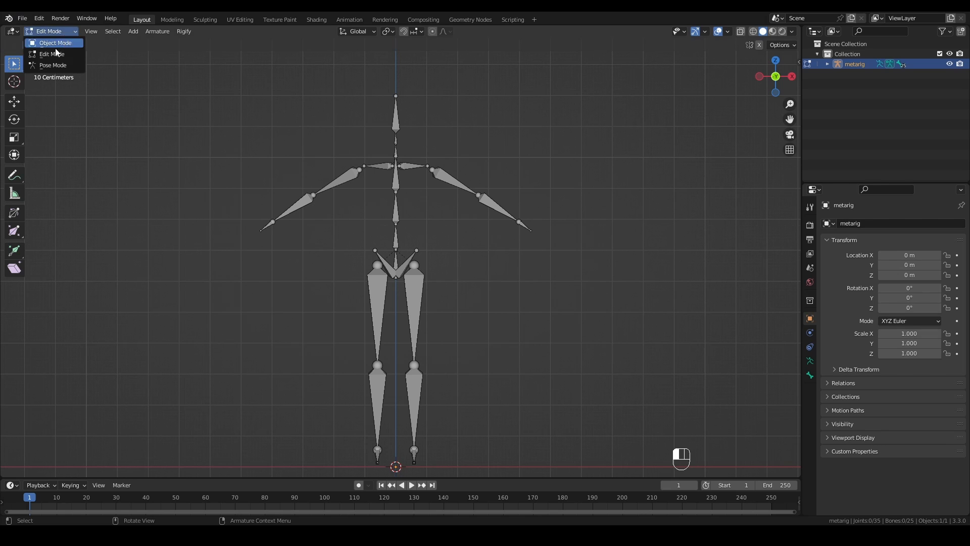
pyautogui.click(55, 43)
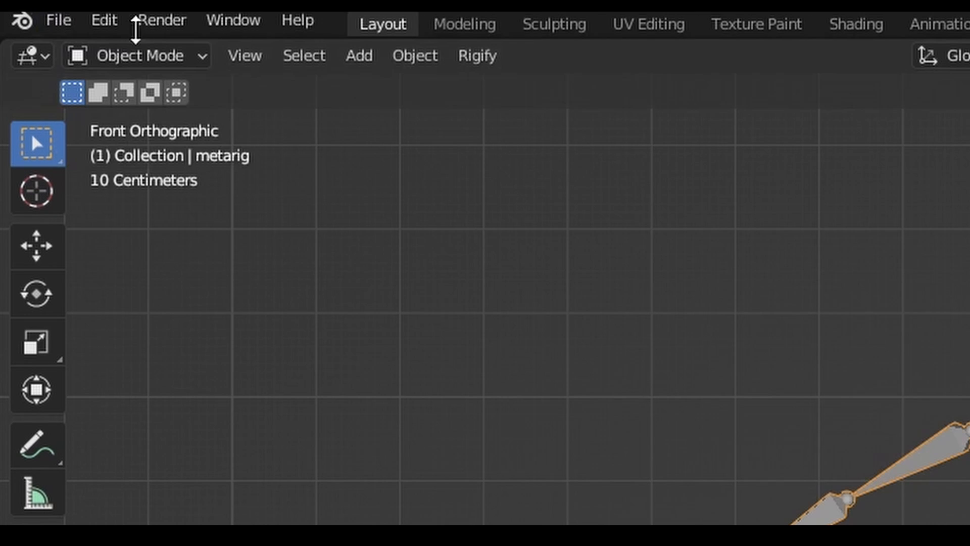
pyautogui.click(107, 21)
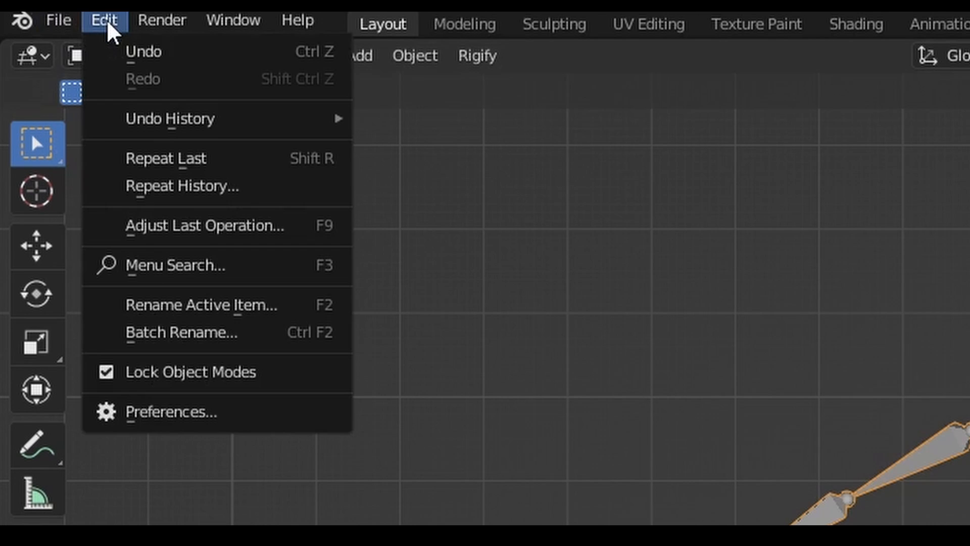
pyautogui.click(157, 417)
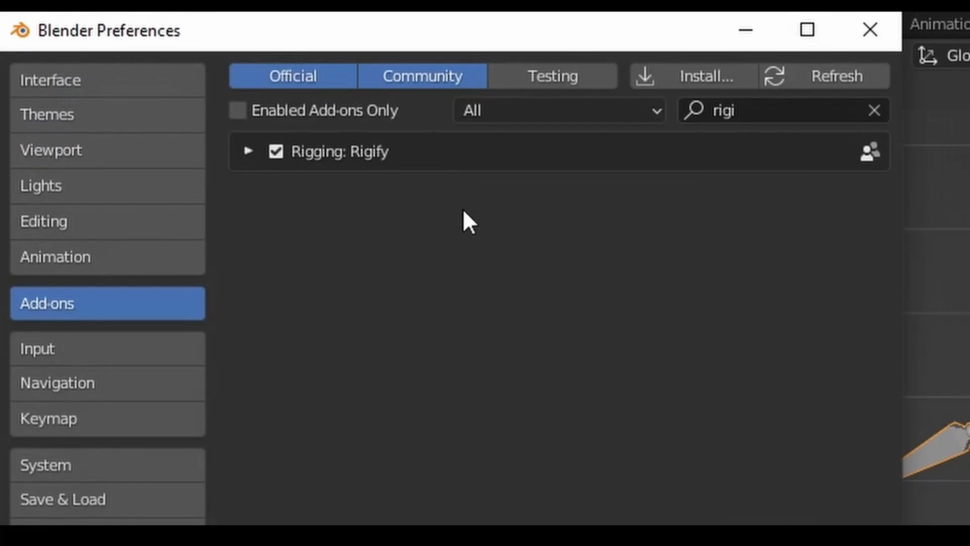
pyautogui.click(873, 110)
pyautogui.click(825, 109)
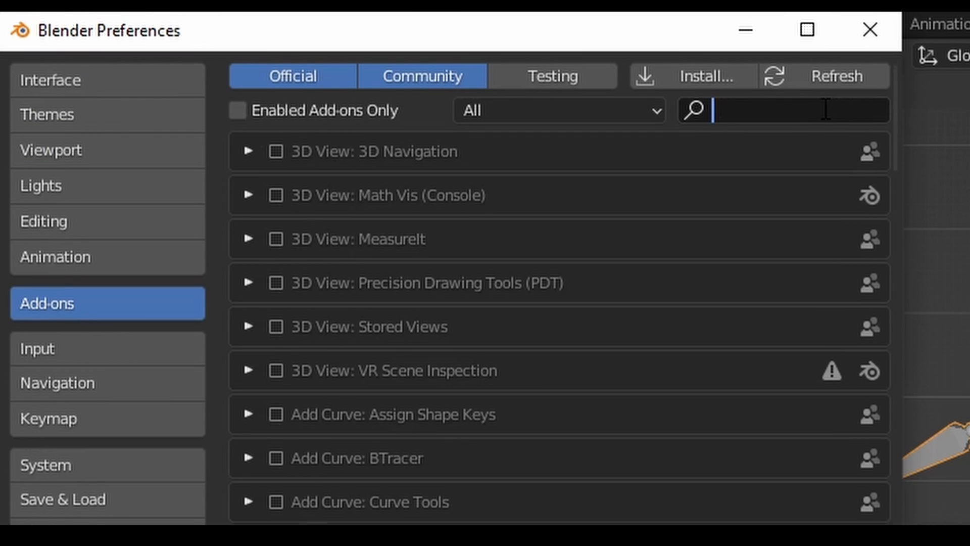
pyautogui.write('skin')
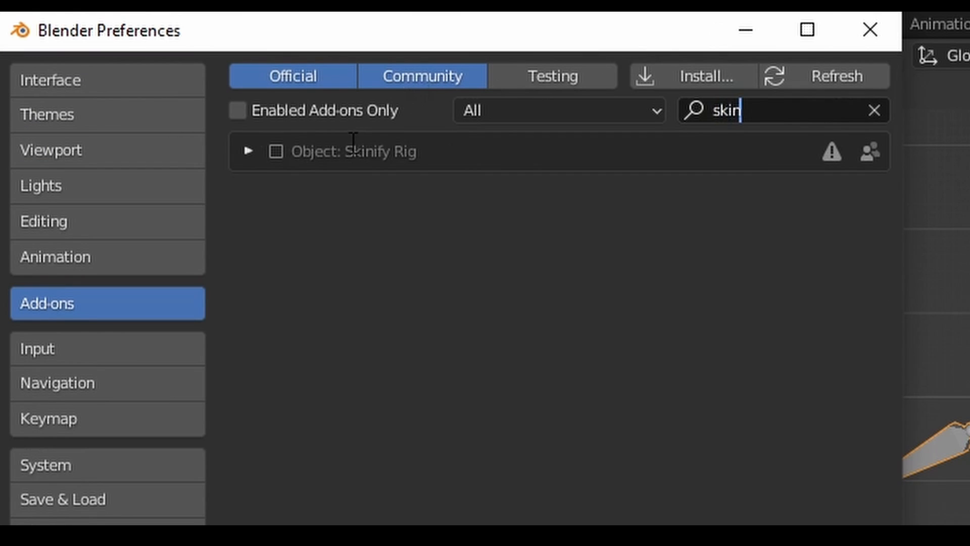
pyautogui.press('Return')
pyautogui.click(275, 151)
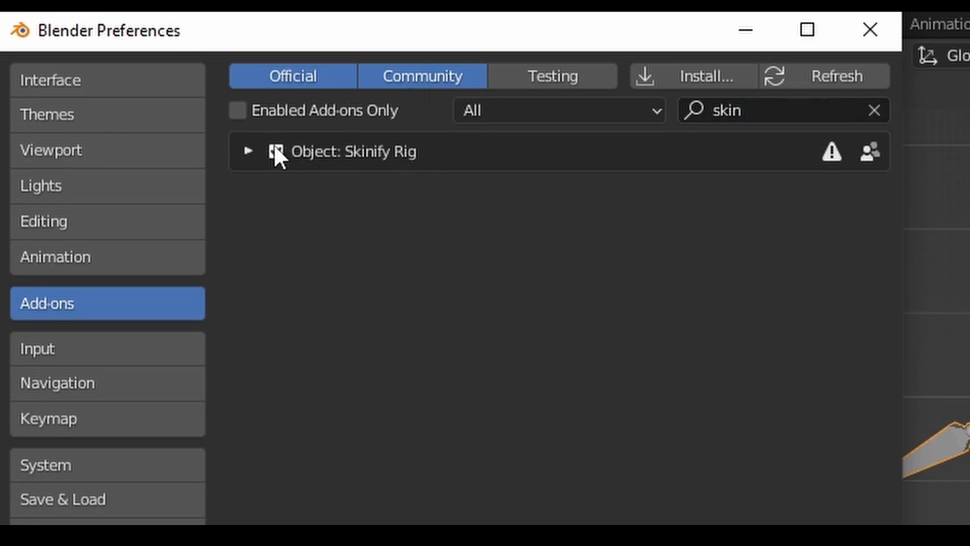
pyautogui.click(881, 35)
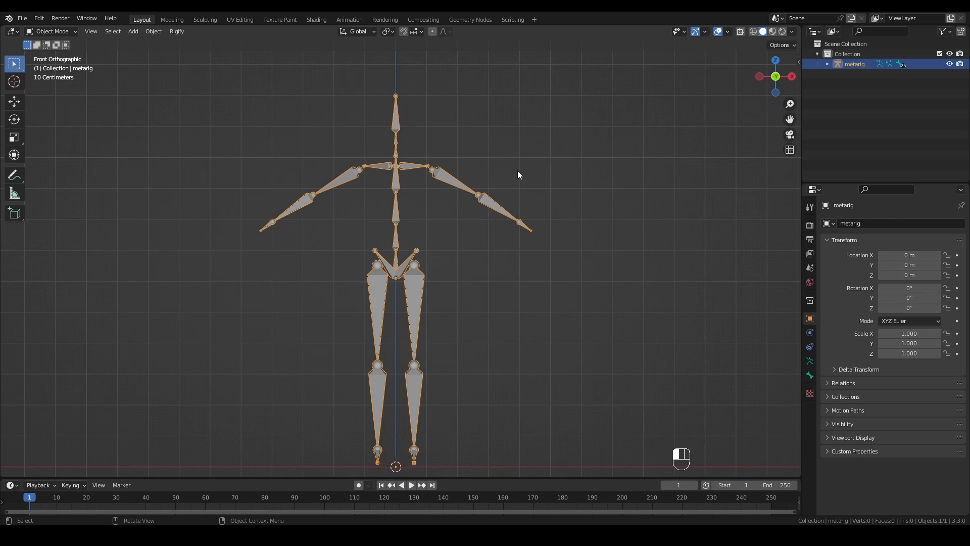
# Step: In Pose Mode, select all metarig bones and generate a body mesh from them with Skinify Rig, then hide the sidebar
pyautogui.click(55, 31)
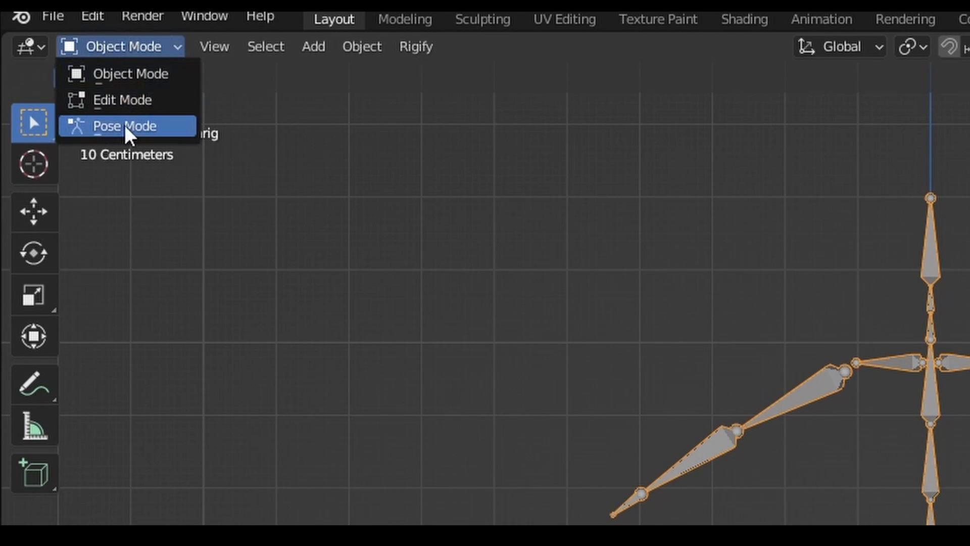
pyautogui.click(125, 125)
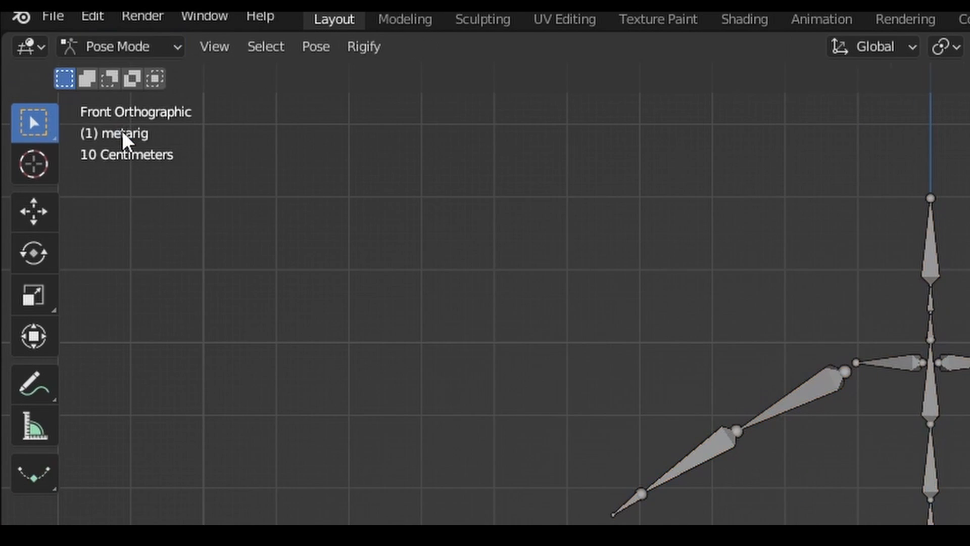
pyautogui.click(421, 287)
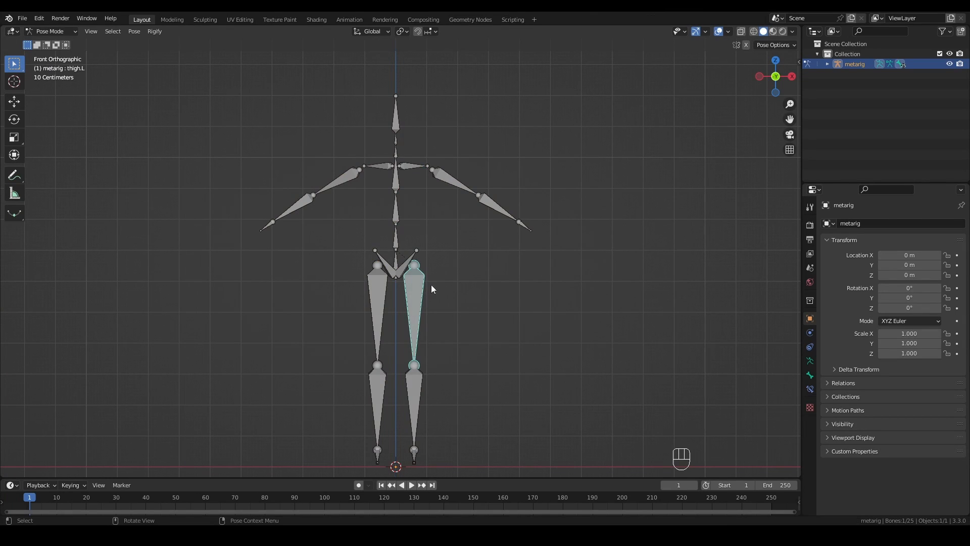
pyautogui.press('a')
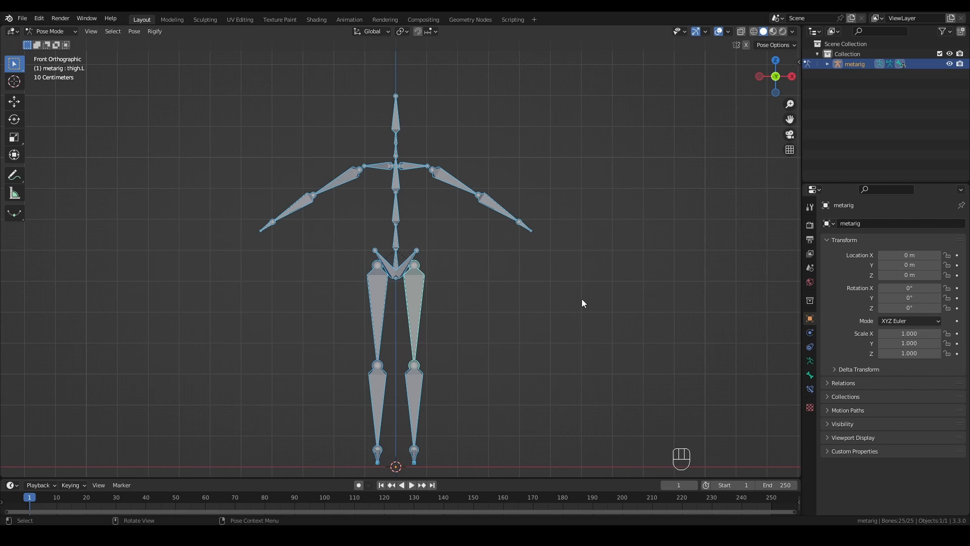
pyautogui.press('n')
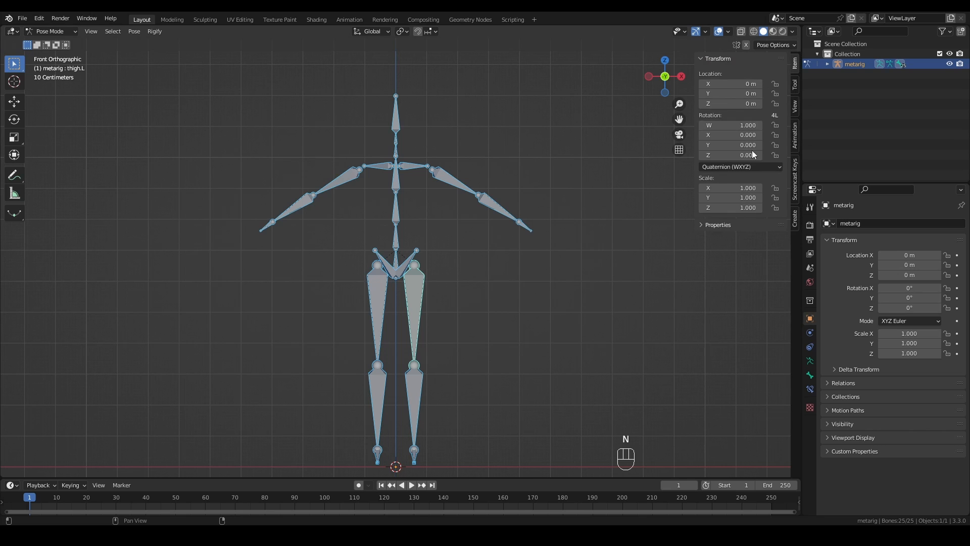
pyautogui.click(796, 222)
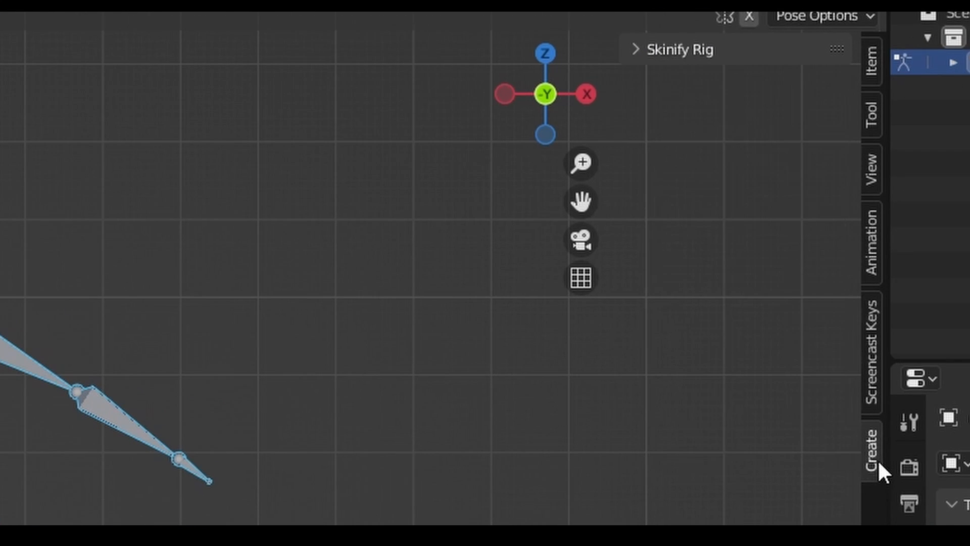
pyautogui.click(643, 49)
pyautogui.click(732, 86)
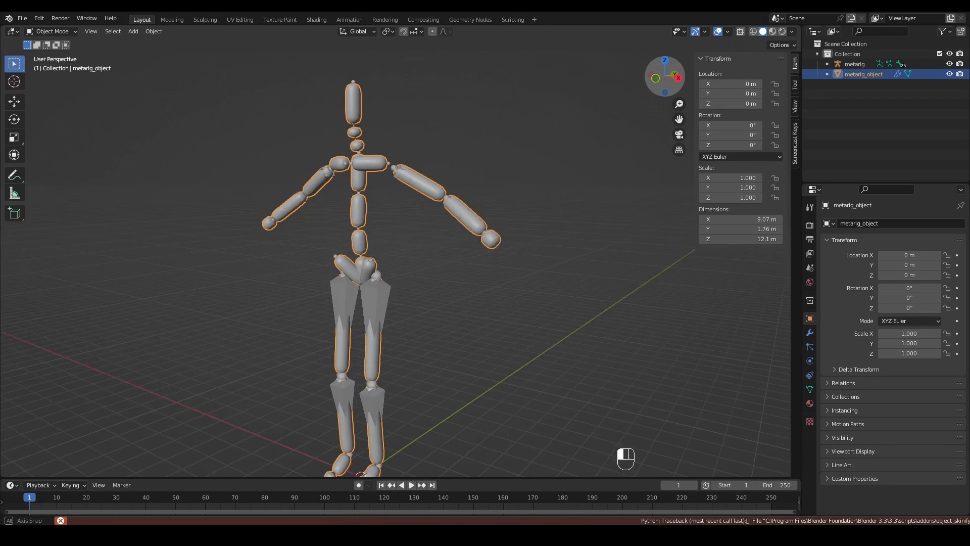
pyautogui.moveTo(665, 77); pyautogui.dragTo(490, 251)
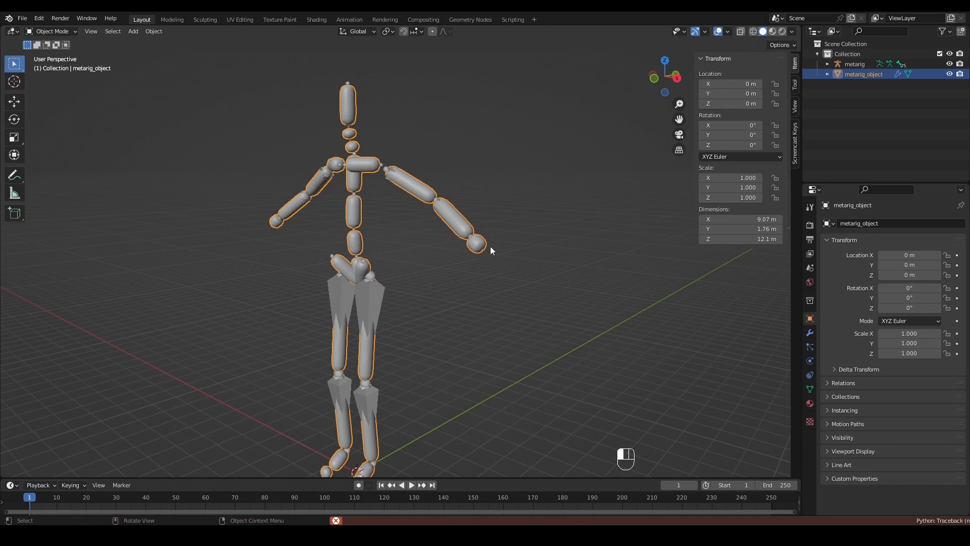
pyautogui.press('n')
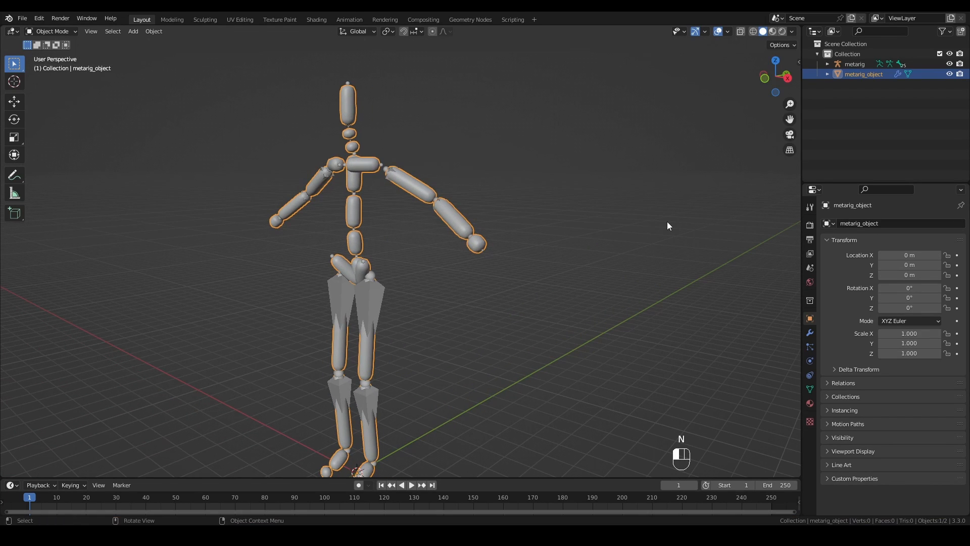
# Step: Split the 3D viewport into two side-by-side views and turn off the overlays in the left one
pyautogui.moveTo(1, 24); pyautogui.dragTo(337, 44)
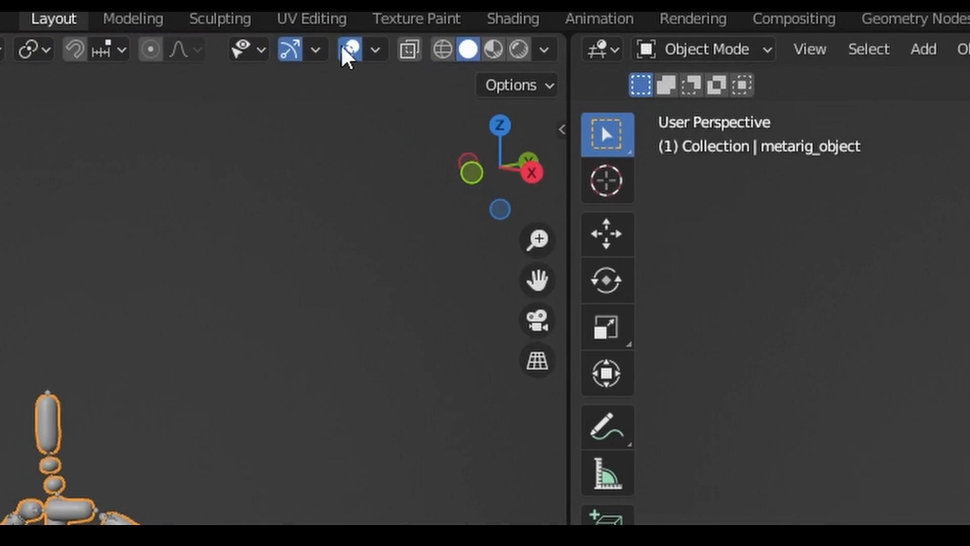
pyautogui.click(254, 31)
pyautogui.scroll(1, 271, 454)
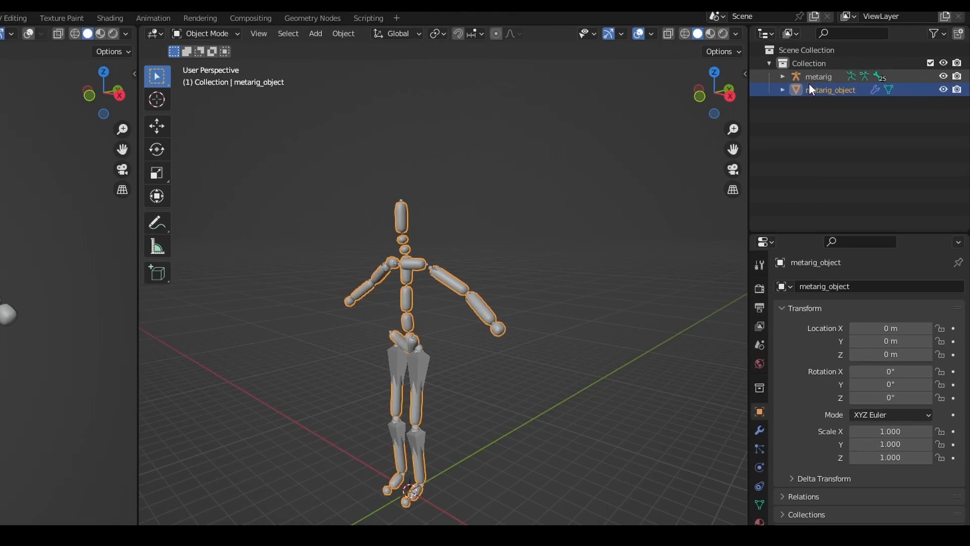
# Step: Compare the metarig armature with the metarig_object mesh by selecting each in turn, leaving the metarig selected
pyautogui.click(850, 89)
pyautogui.click(742, 101)
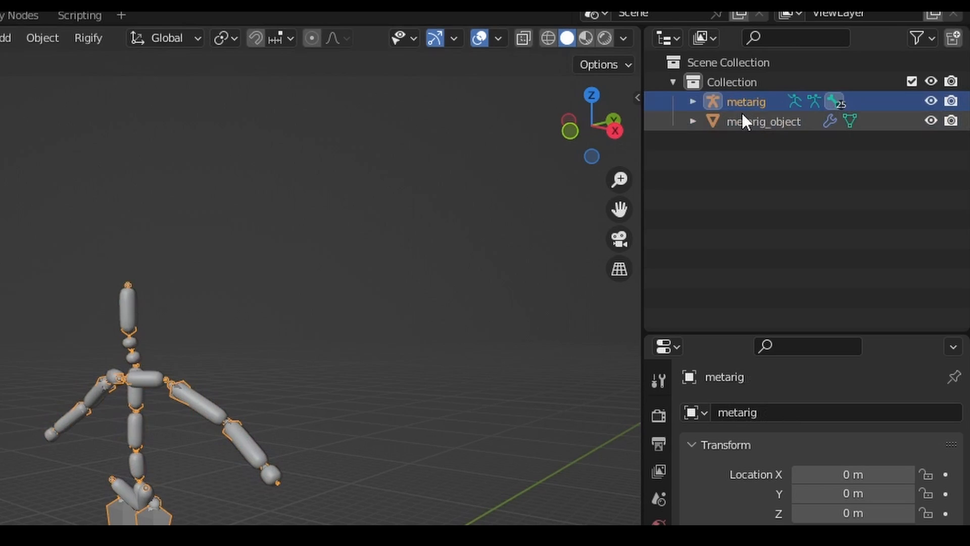
pyautogui.click(743, 120)
pyautogui.click(745, 100)
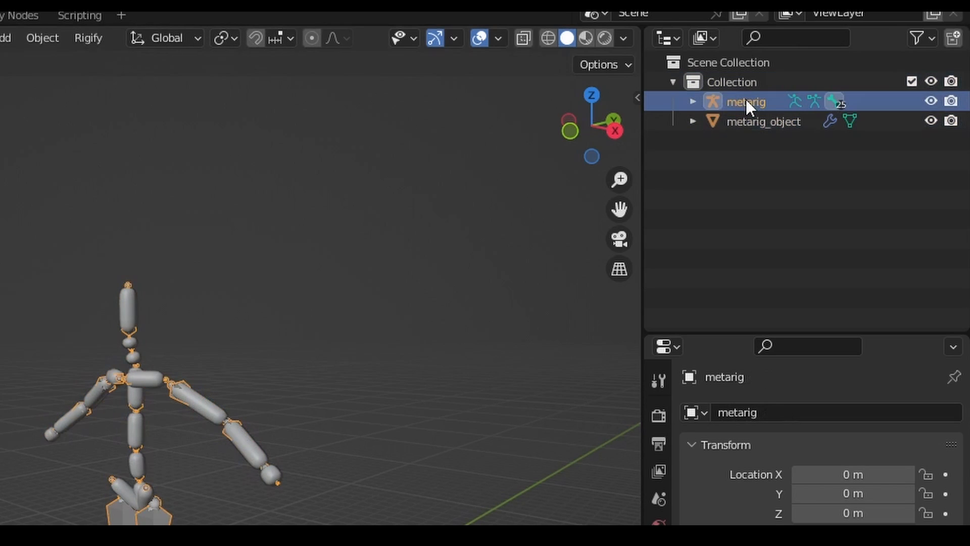
pyautogui.click(746, 124)
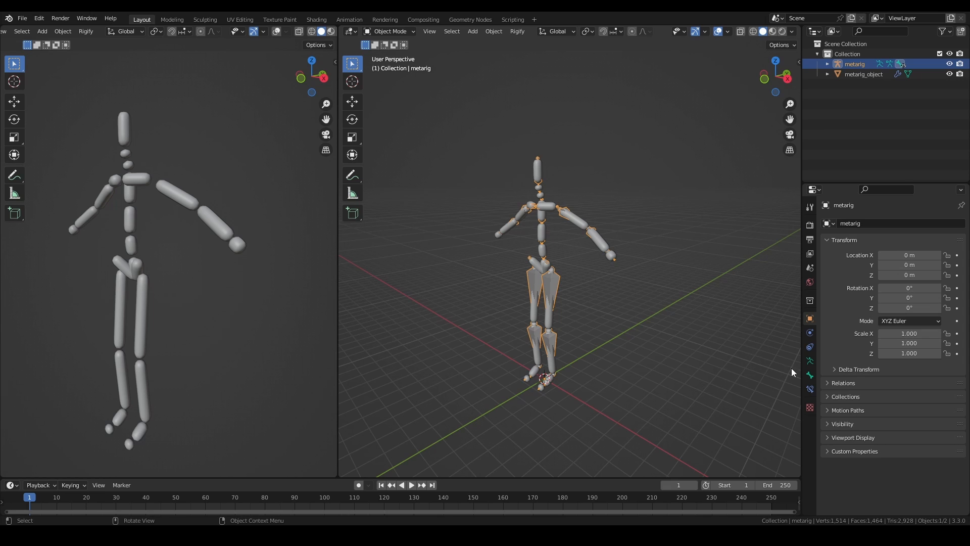
# Step: Show the metarig's bone names and display its bones in front of the mesh, then deselect the armature
pyautogui.click(810, 361)
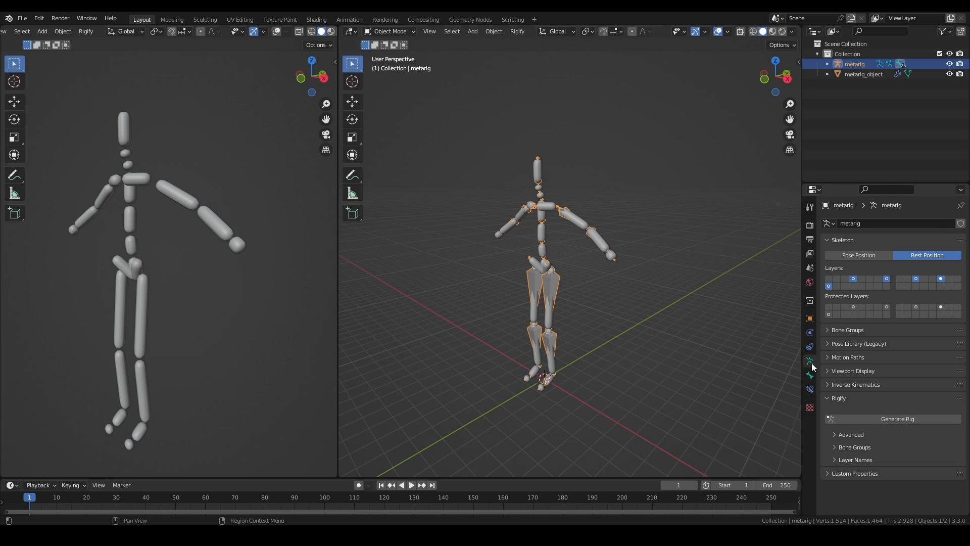
pyautogui.click(857, 371)
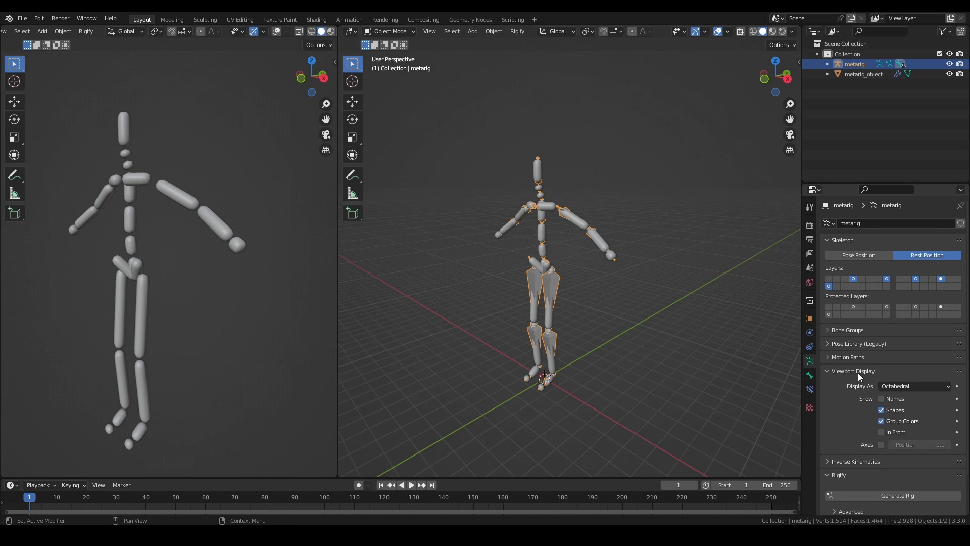
pyautogui.click(881, 398)
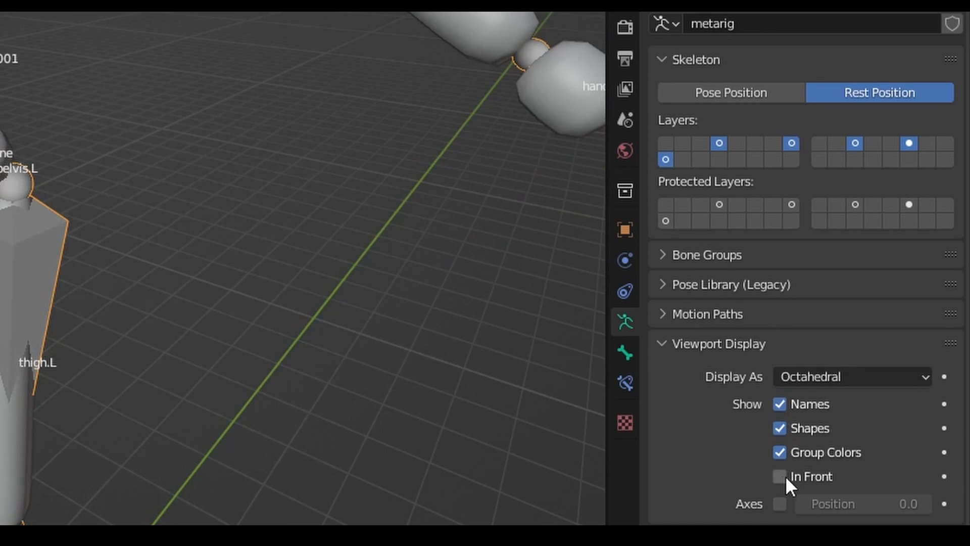
pyautogui.click(780, 476)
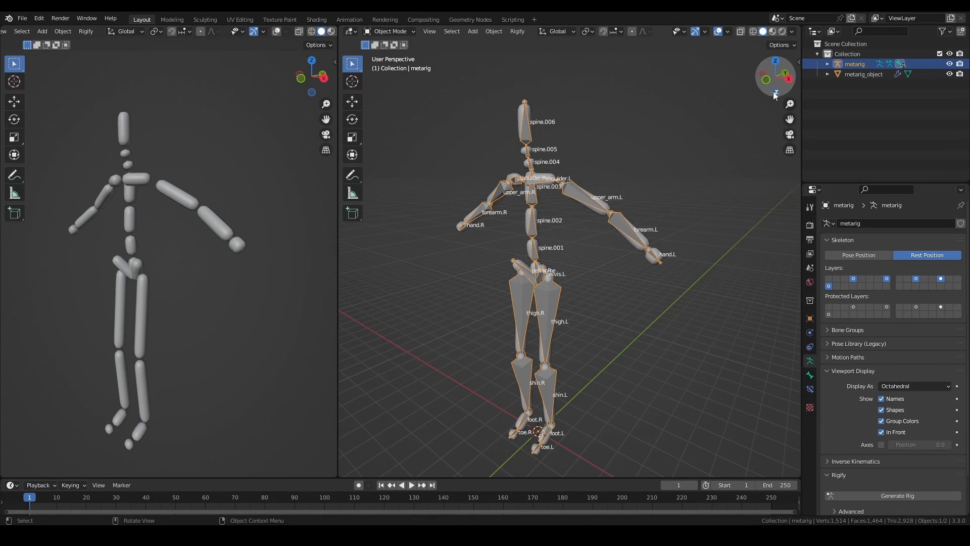
pyautogui.moveTo(773, 90); pyautogui.dragTo(773, 71)
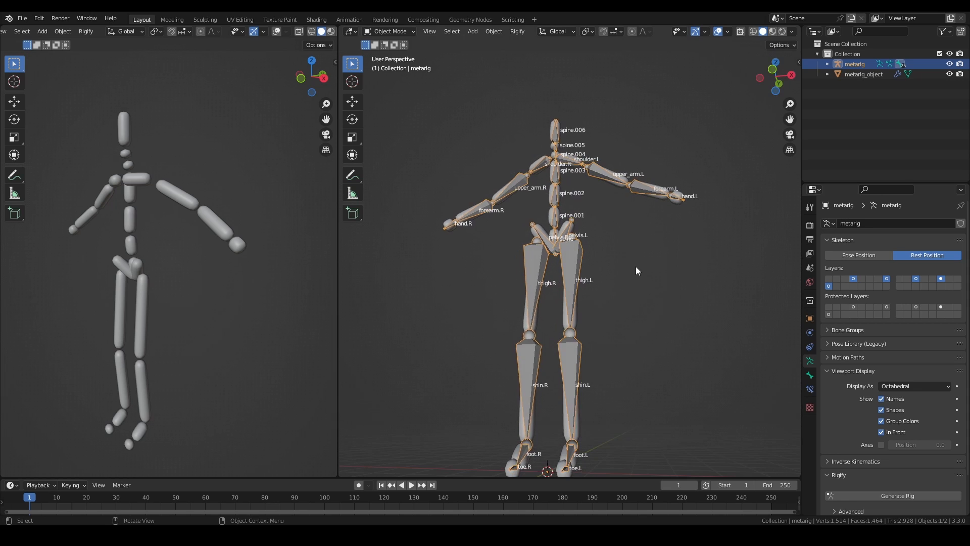
pyautogui.scroll(4, 632, 270)
pyautogui.scroll(-5, 632, 271)
pyautogui.moveTo(632, 271); pyautogui.dragTo(629, 323, button='middle')
pyautogui.click(626, 326)
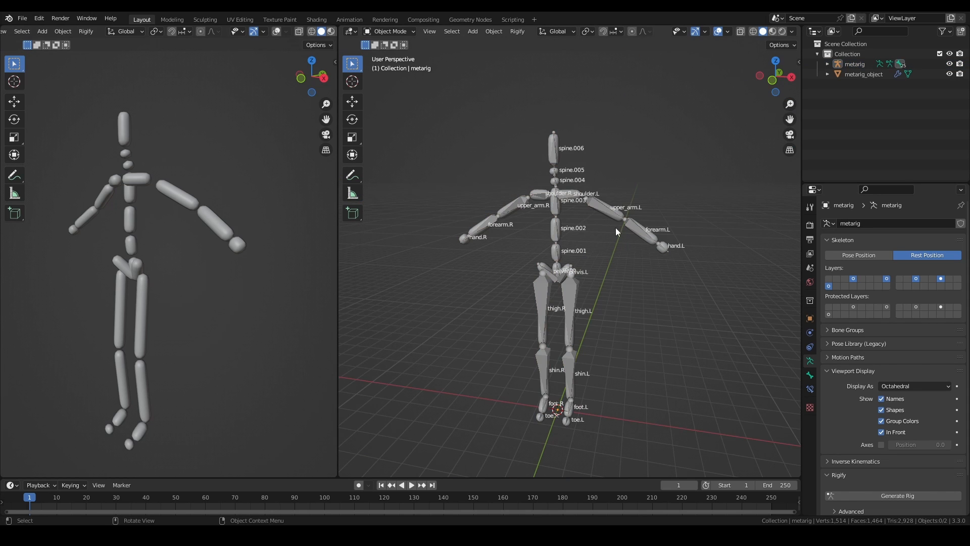
# Step: Parent the metarig_object mesh to the metarig armature using Armature Deform With Automatic Weights
pyautogui.moveTo(771, 92); pyautogui.dragTo(728, 86)
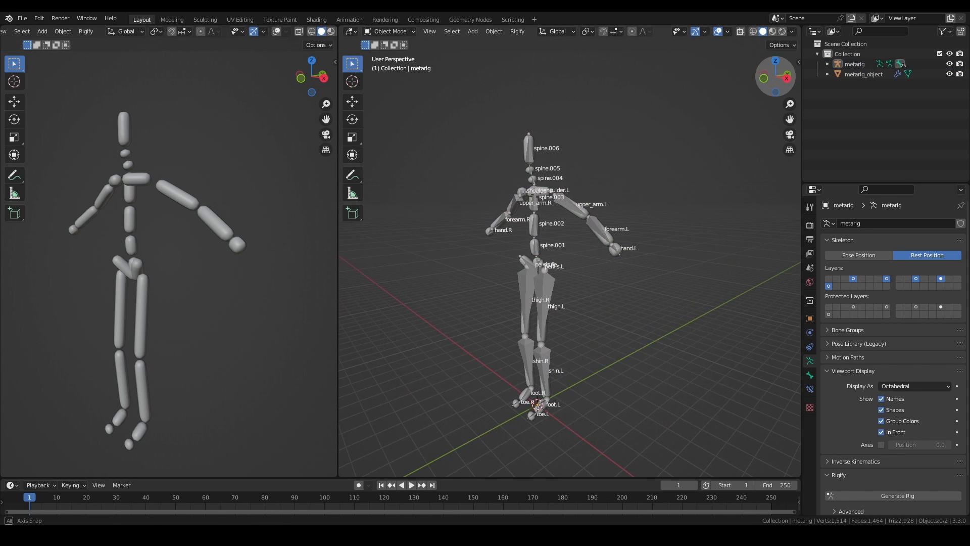
pyautogui.scroll(1, 683, 196)
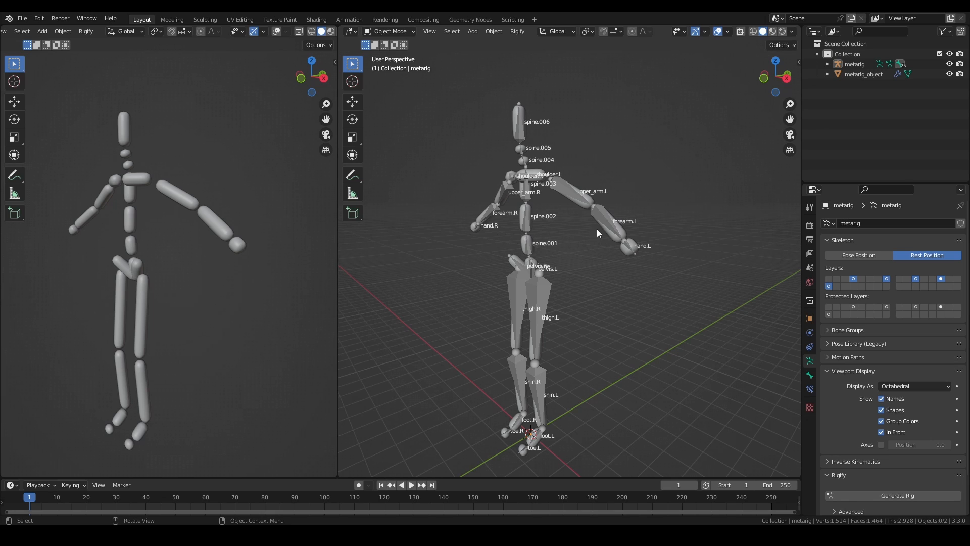
pyautogui.click(623, 253)
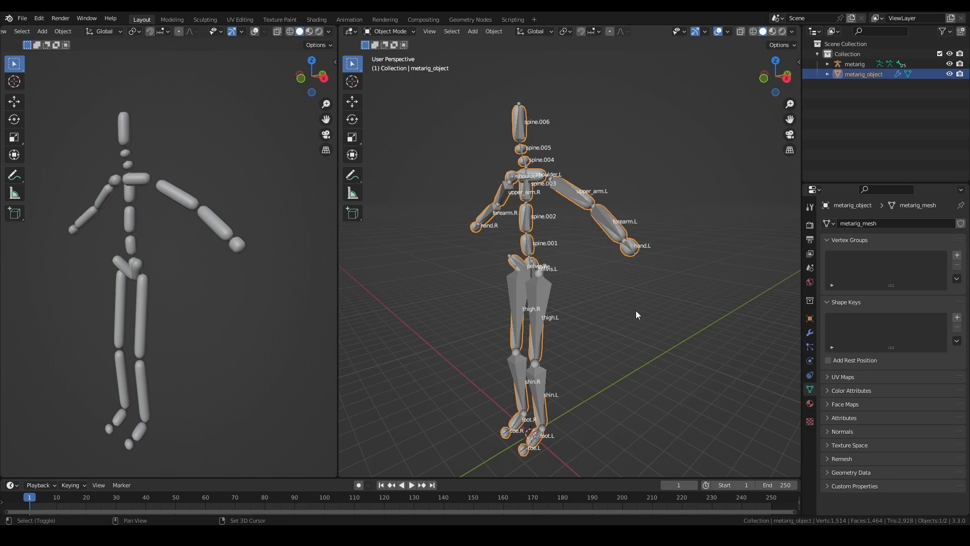
pyautogui.keyDown('shift'); pyautogui.click(603, 218); pyautogui.keyUp('shift')
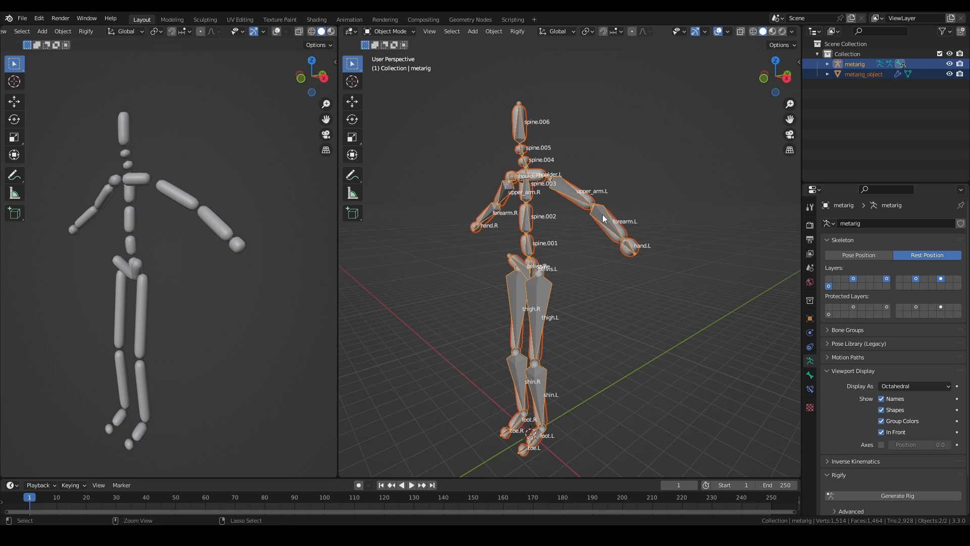
pyautogui.hotkey('ctrl', 'p')
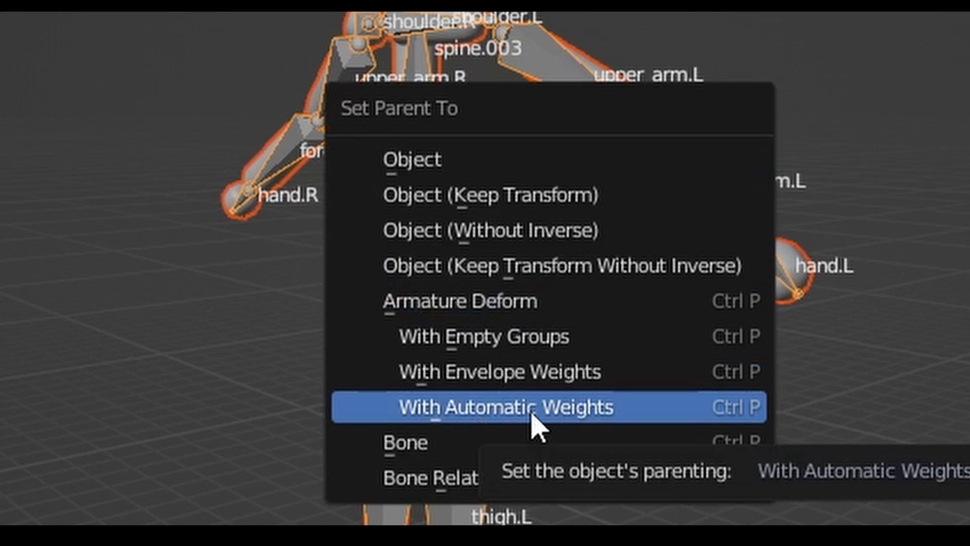
pyautogui.click(532, 423)
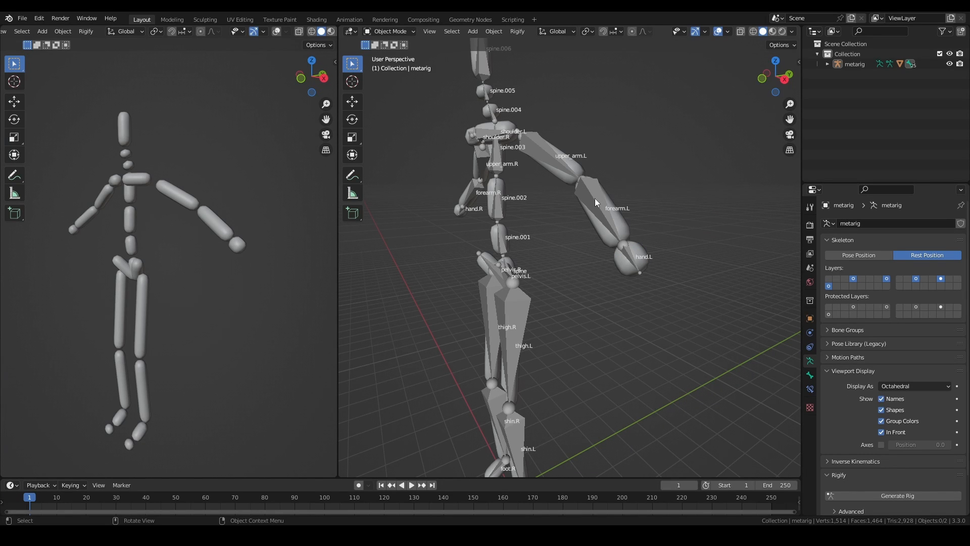
# Step: Put the metarig in Pose Mode with only the thigh.L bone selected and switch the skeleton to Pose Position
pyautogui.click(595, 198)
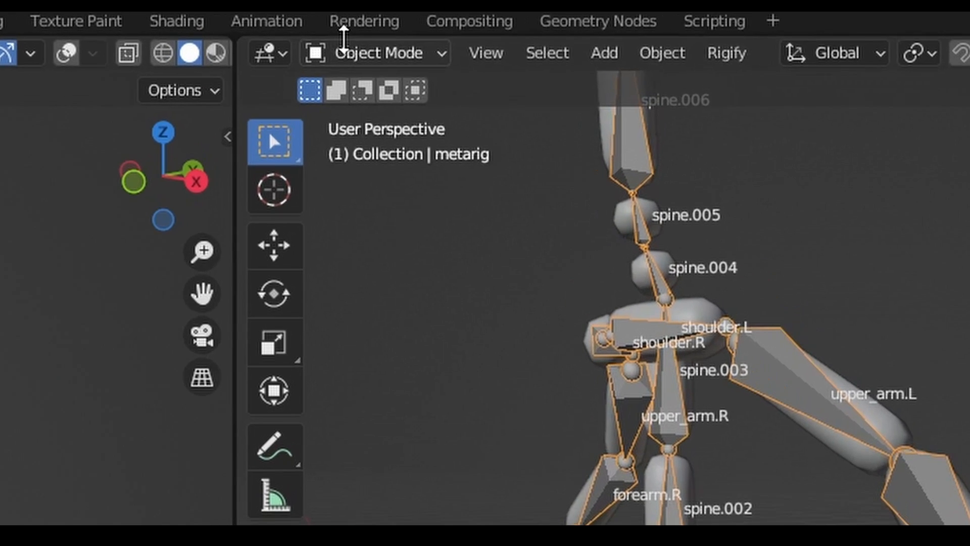
pyautogui.click(382, 32)
pyautogui.click(362, 146)
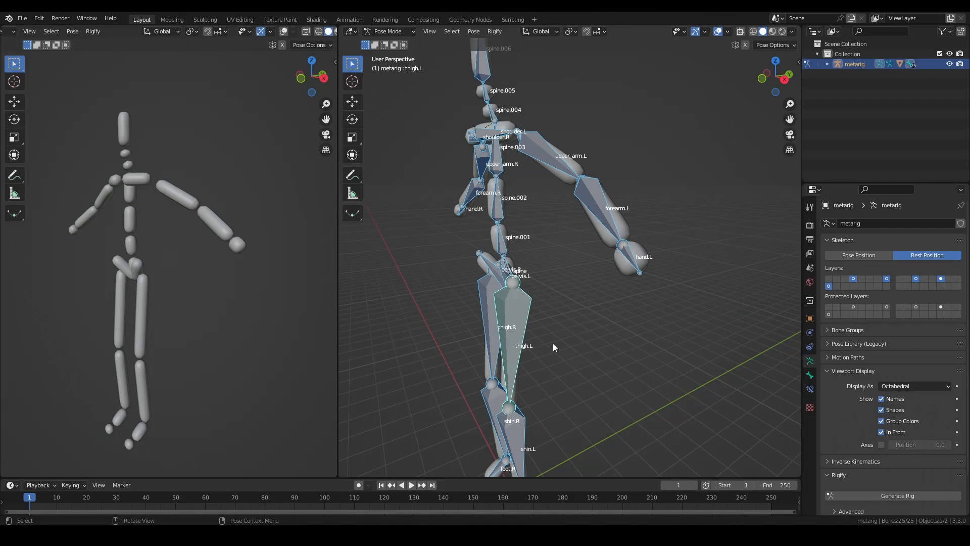
pyautogui.scroll(-3, 564, 319)
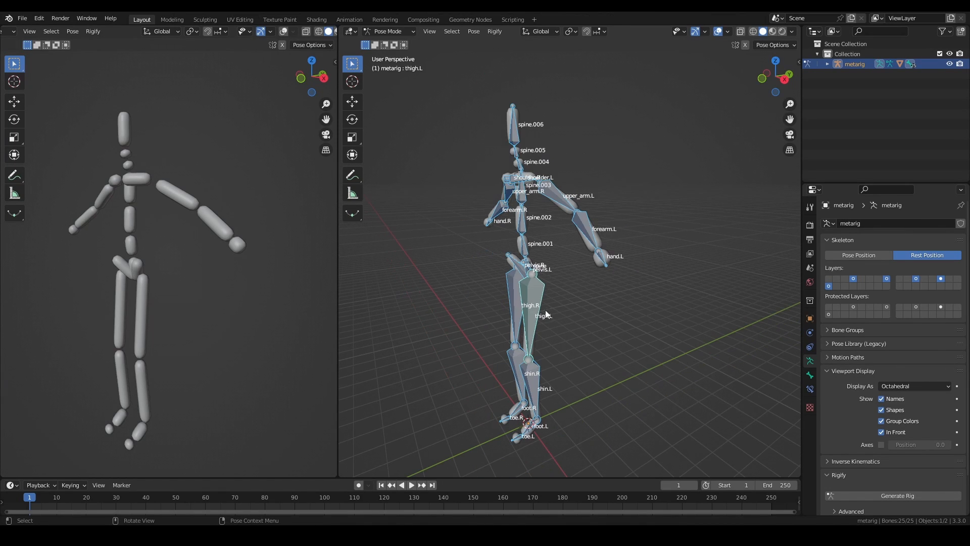
pyautogui.click(534, 298)
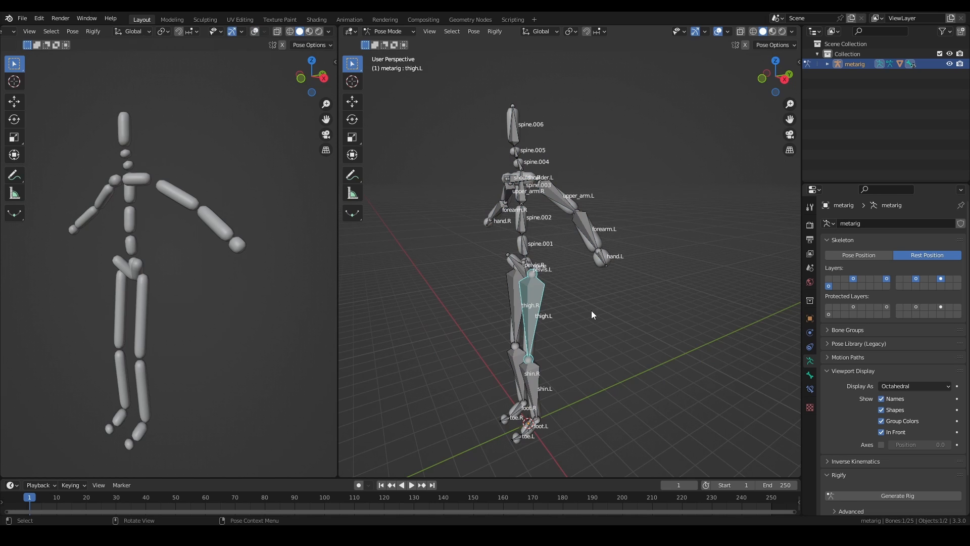
pyautogui.press('g')
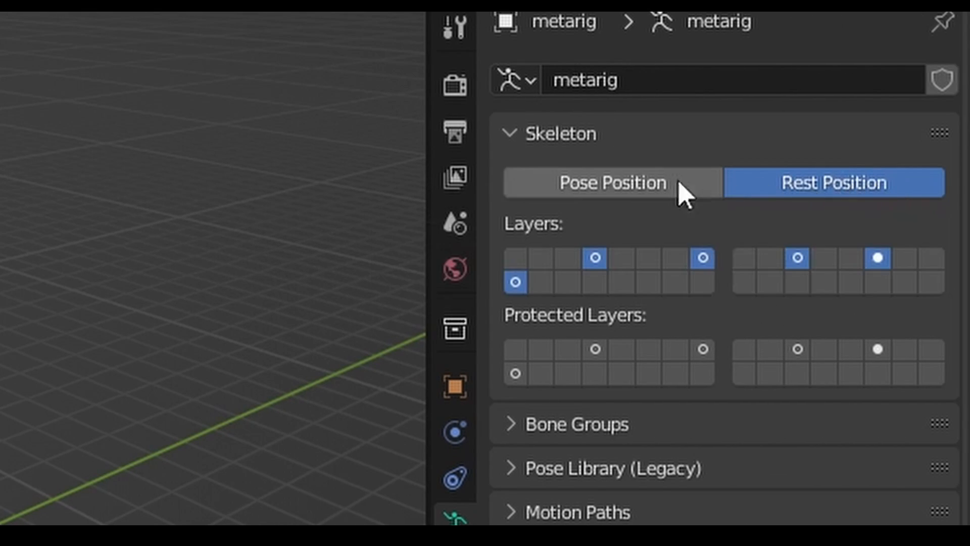
pyautogui.click(612, 183)
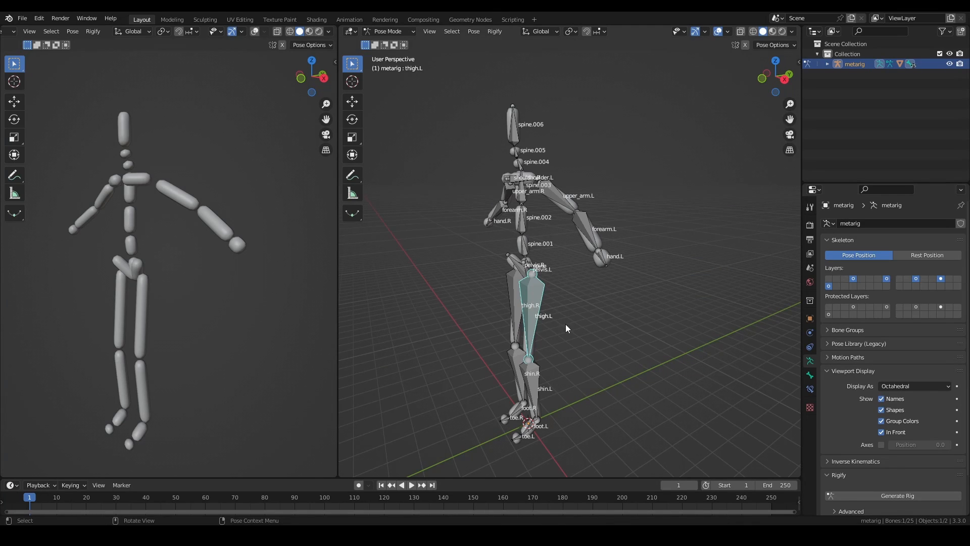
# Step: Rotate the thigh.L bone to test how the mesh follows it, then cancel the rotation
pyautogui.scroll(2, 560, 326)
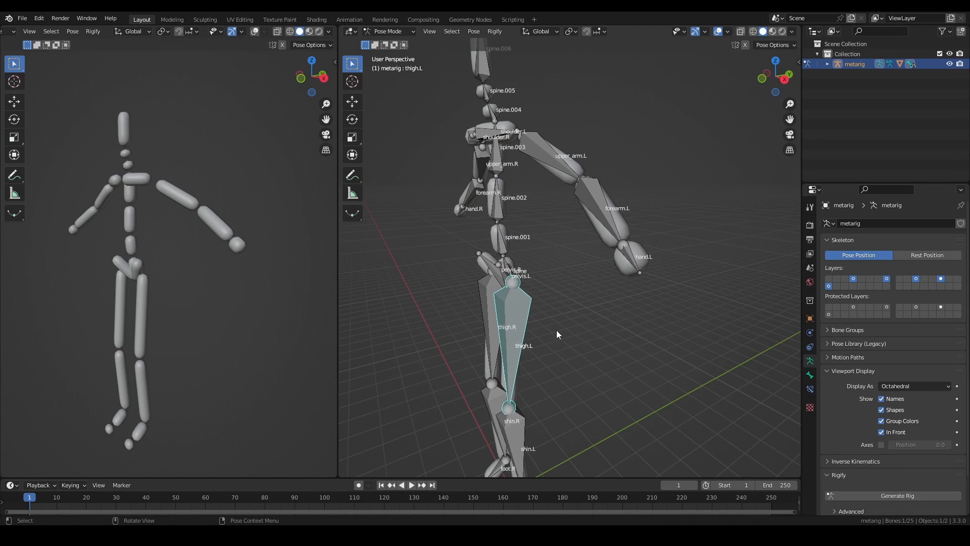
pyautogui.press('r')
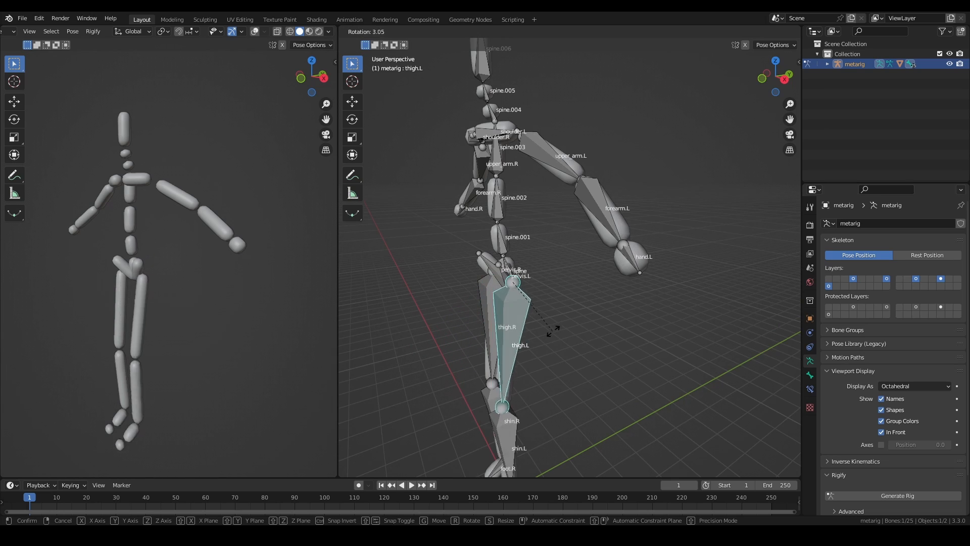
pyautogui.rightClick(499, 333)
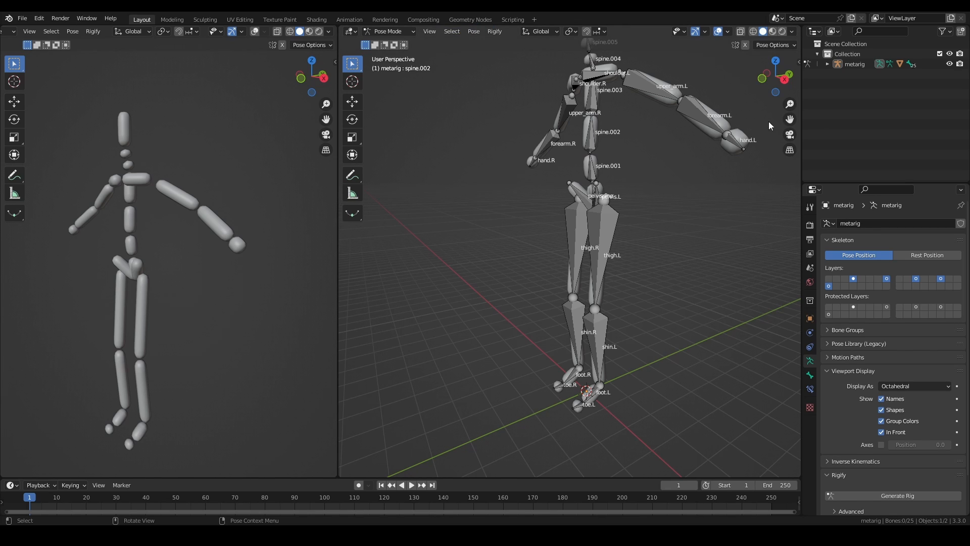
# Step: Switch the metarig to Edit Mode for working on the lower legs
pyautogui.click(784, 80)
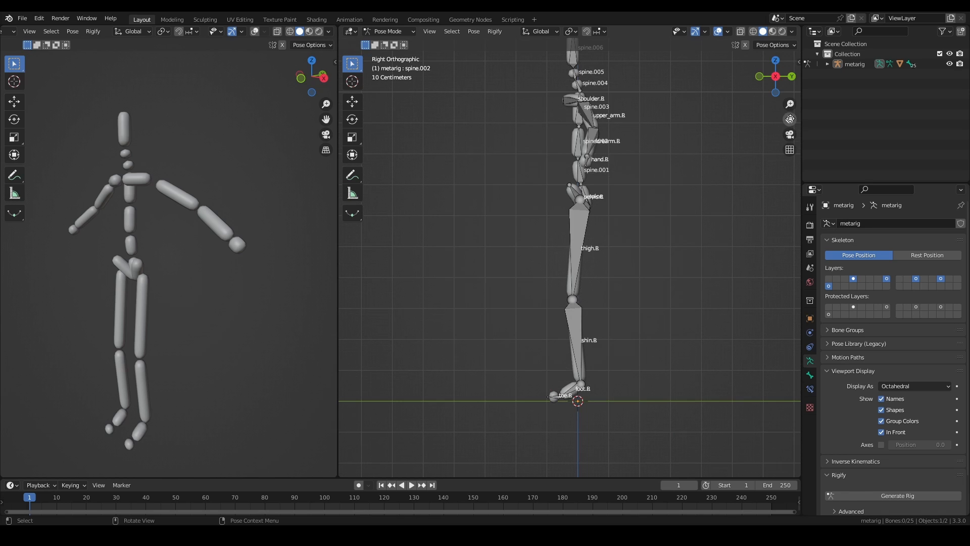
pyautogui.scroll(3, 647, 300)
pyautogui.scroll(1, 646, 296)
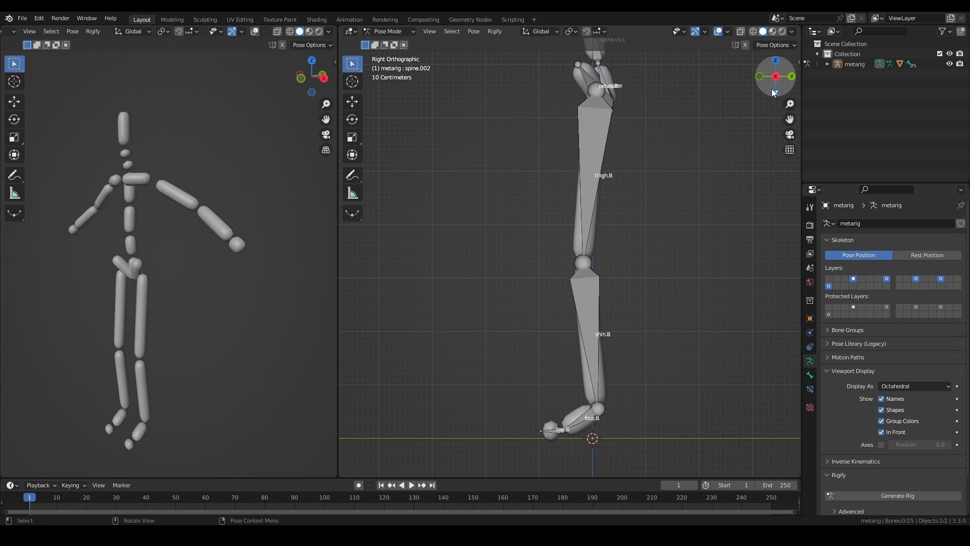
pyautogui.moveTo(772, 89); pyautogui.dragTo(619, 356)
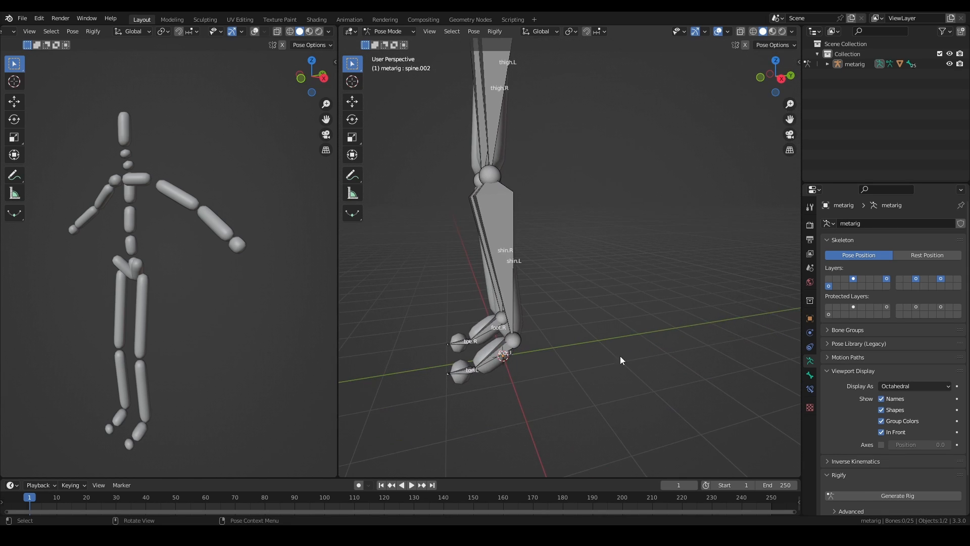
pyautogui.scroll(2, 604, 367)
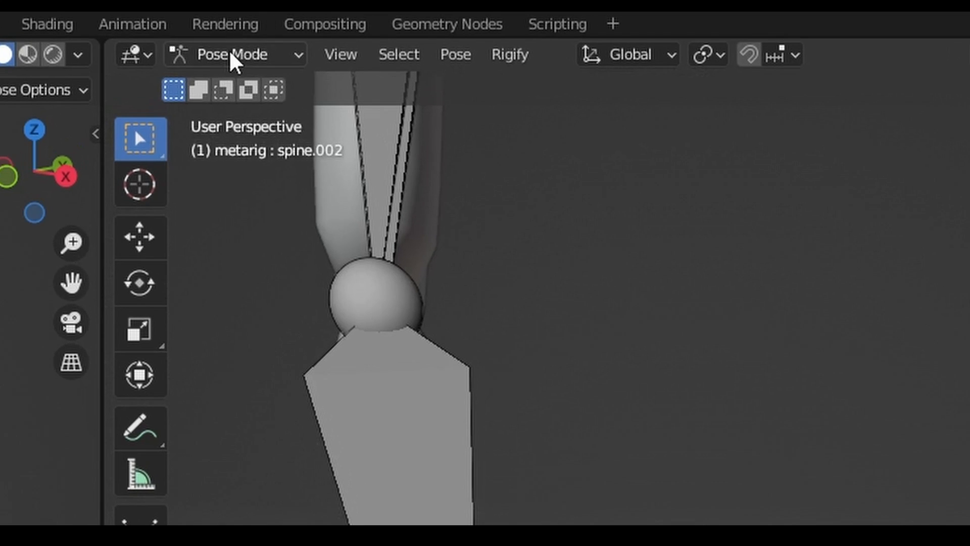
pyautogui.click(230, 55)
pyautogui.click(238, 112)
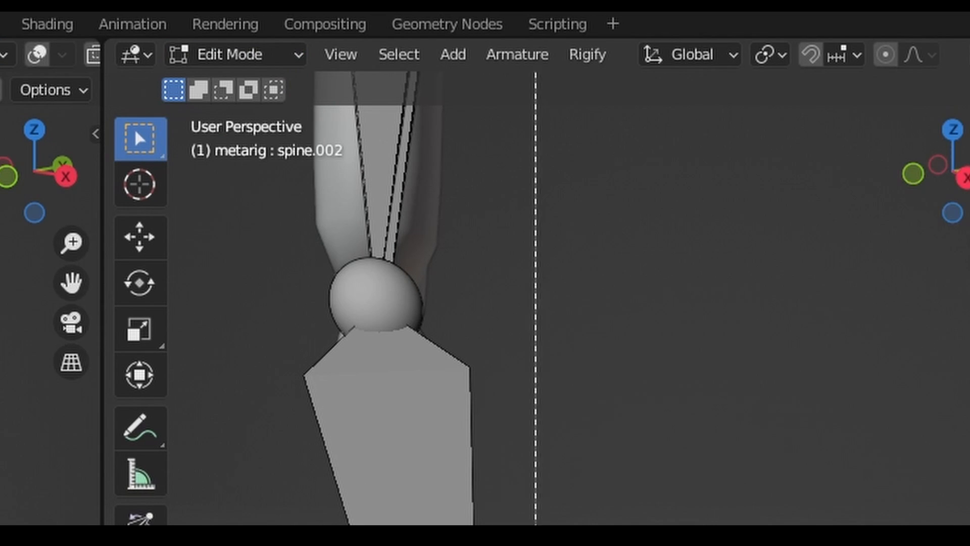
# Step: Extrude a new bone from the left ankle joint straight back along the Y axis, with its tail at about Y 2.45 m
pyautogui.moveTo(504, 283); pyautogui.dragTo(537, 384)
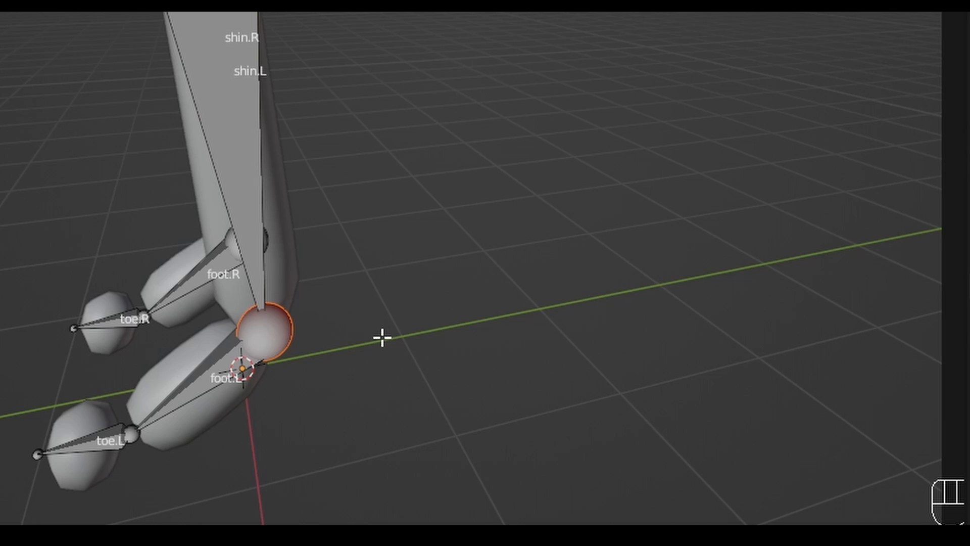
pyautogui.press('e')
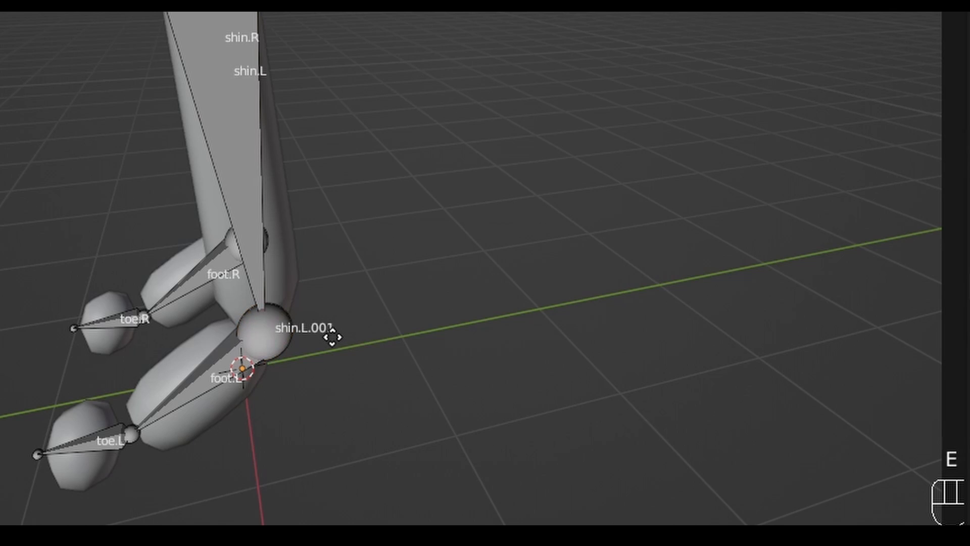
pyautogui.press('y')
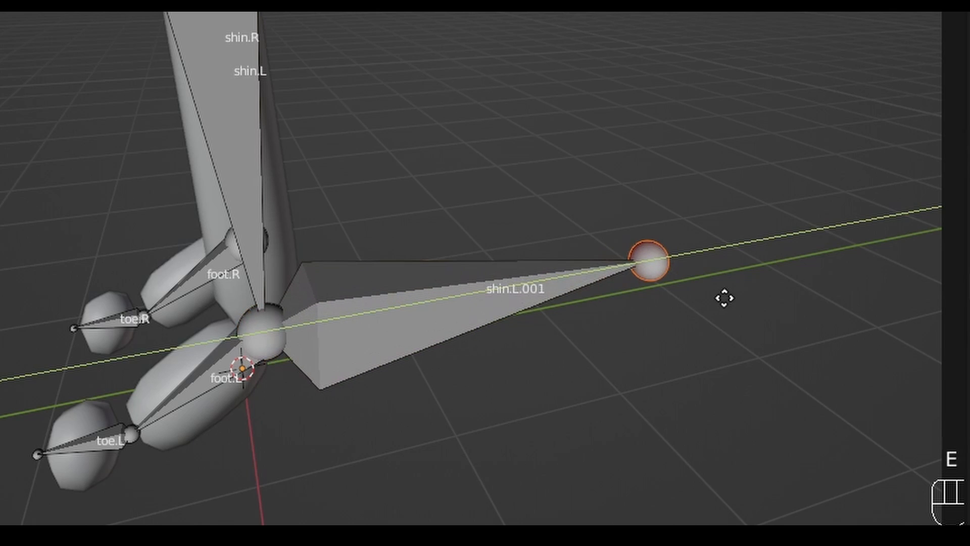
pyautogui.click(725, 298)
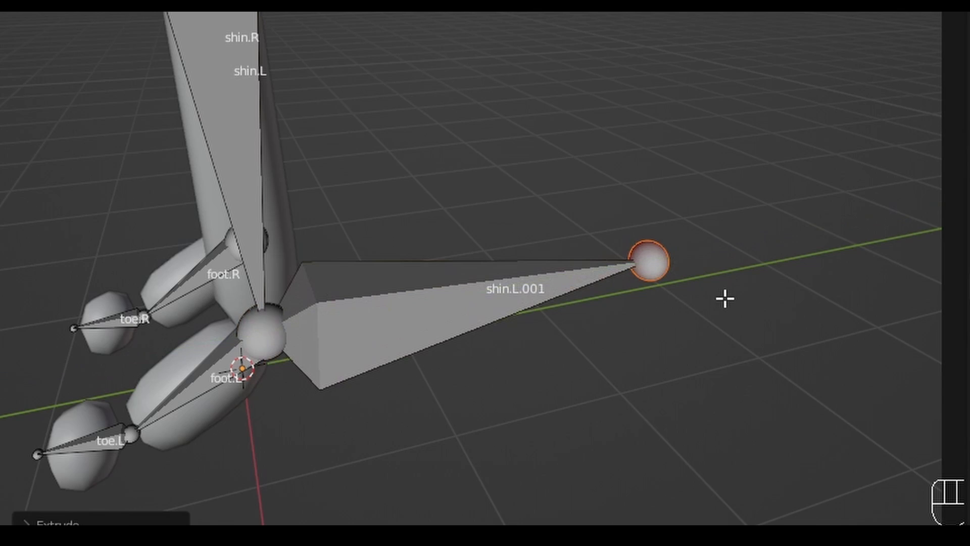
# Step: Clear the parent of the bone extruded behind the left ankle
pyautogui.moveTo(484, 272); pyautogui.dragTo(531, 255, button='middle')
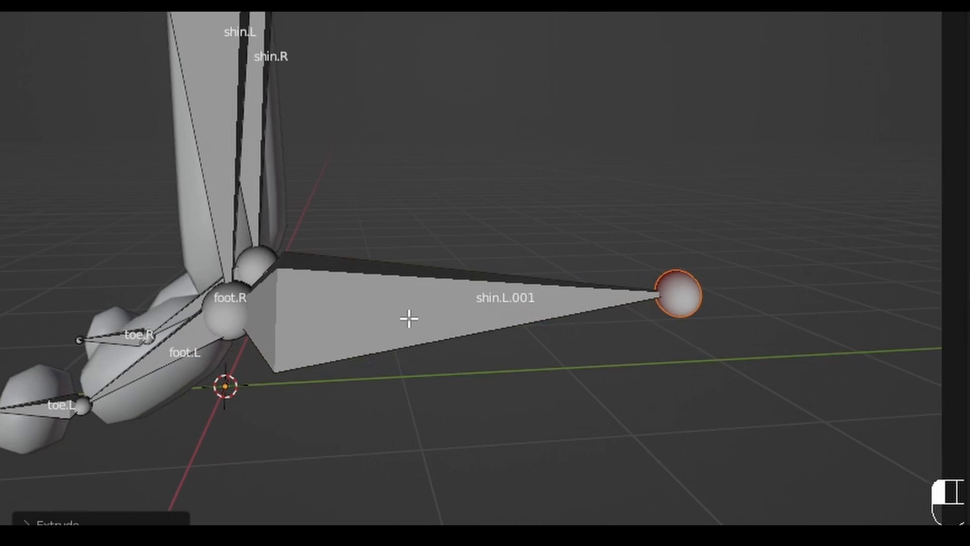
pyautogui.click(384, 286)
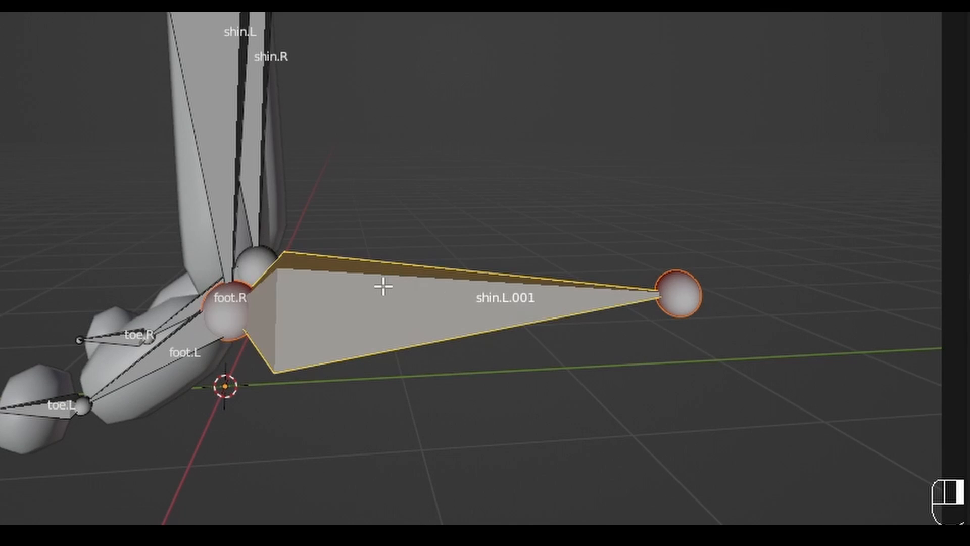
pyautogui.hotkey('alt', 'p')
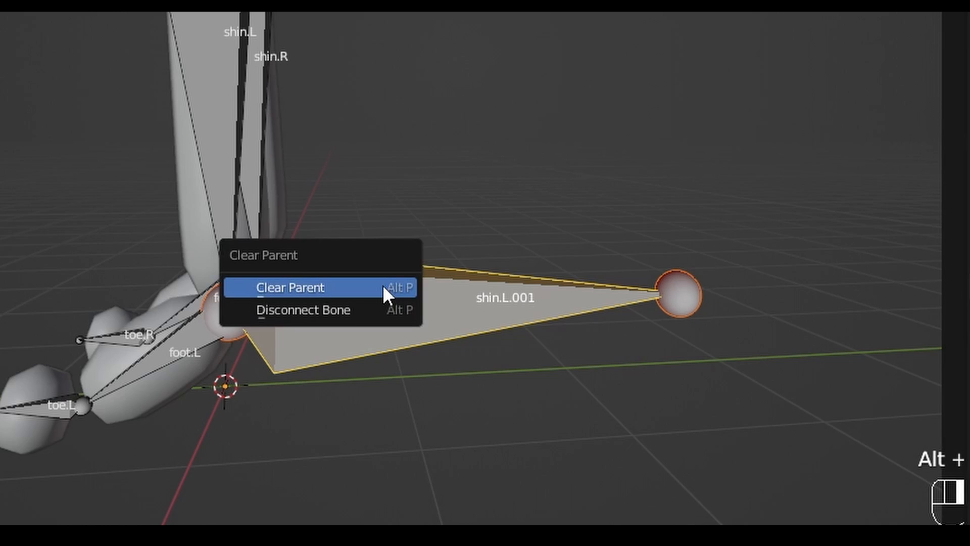
pyautogui.click(383, 286)
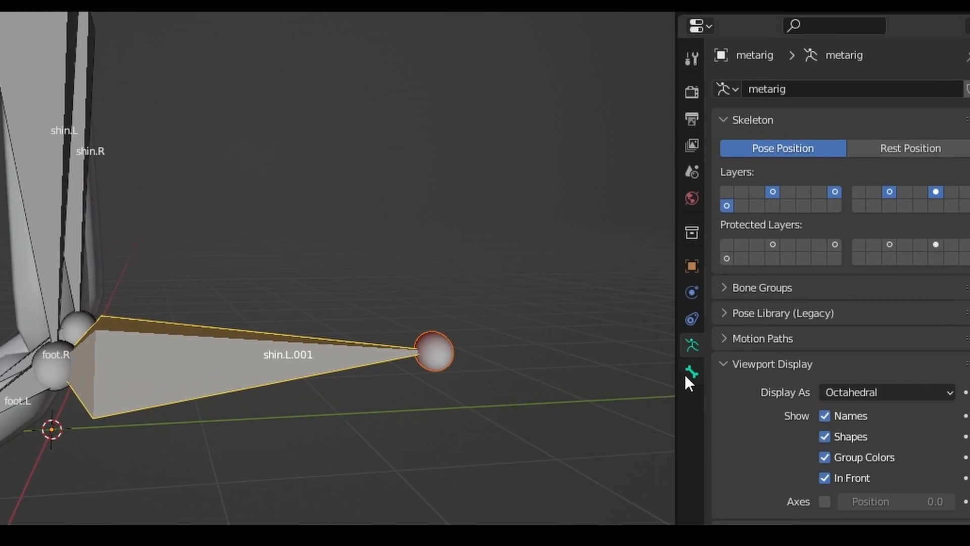
# Step: Rename the unparented ankle bone as Shin controller.L in its bone properties
pyautogui.click(687, 376)
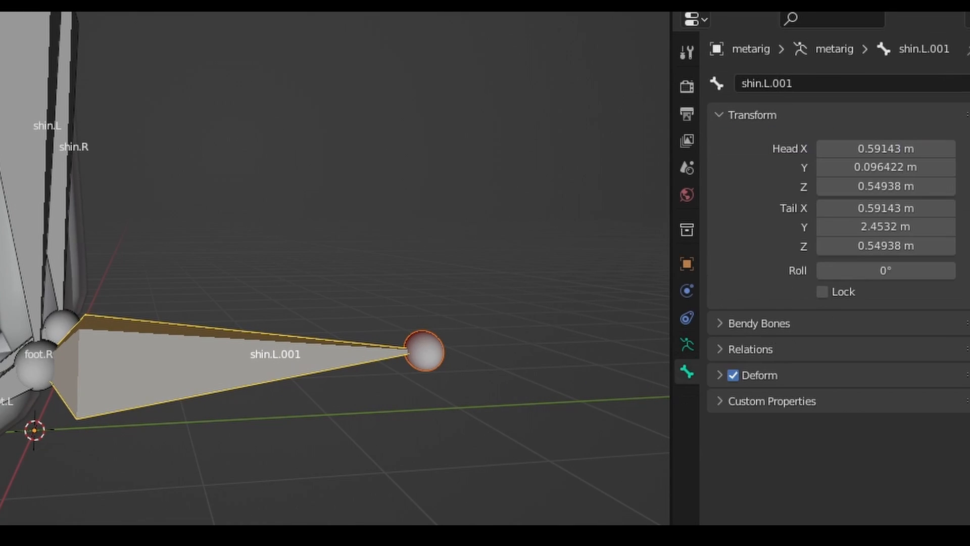
pyautogui.click(802, 83)
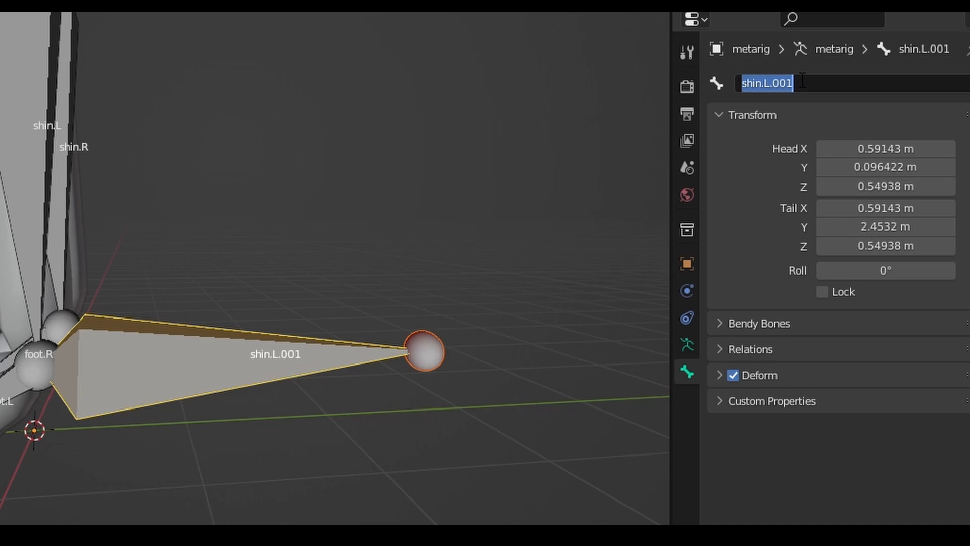
pyautogui.write('Shin controller')
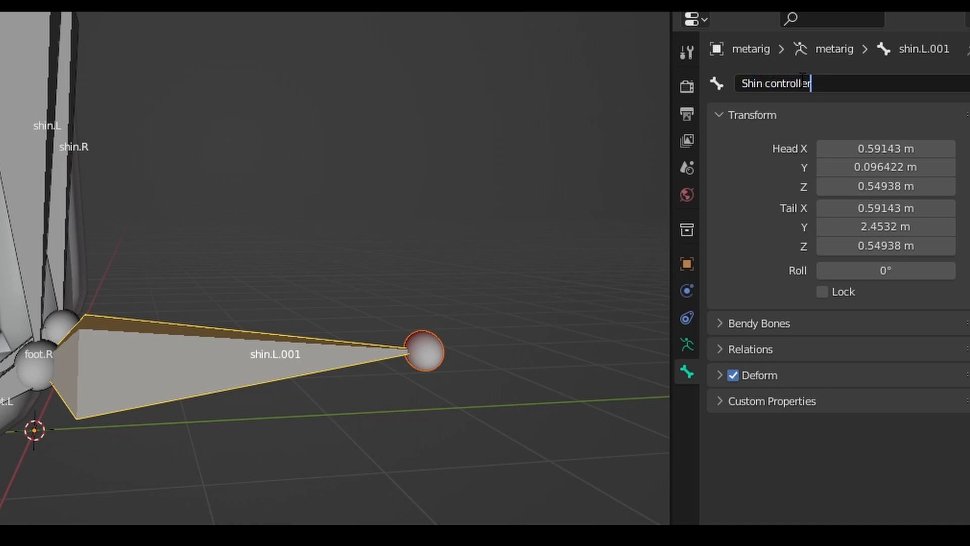
pyautogui.write('.L')
pyautogui.press('Return')
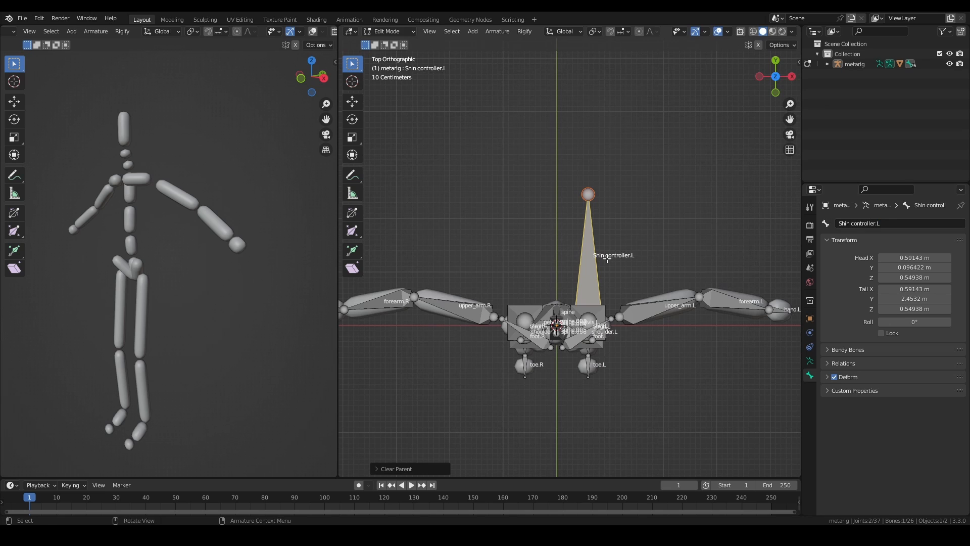
# Step: Duplicate the Shin controller.L bone and move the copy about -1.163 m along the X axis to the right leg
pyautogui.hotkey('shift', 'd')
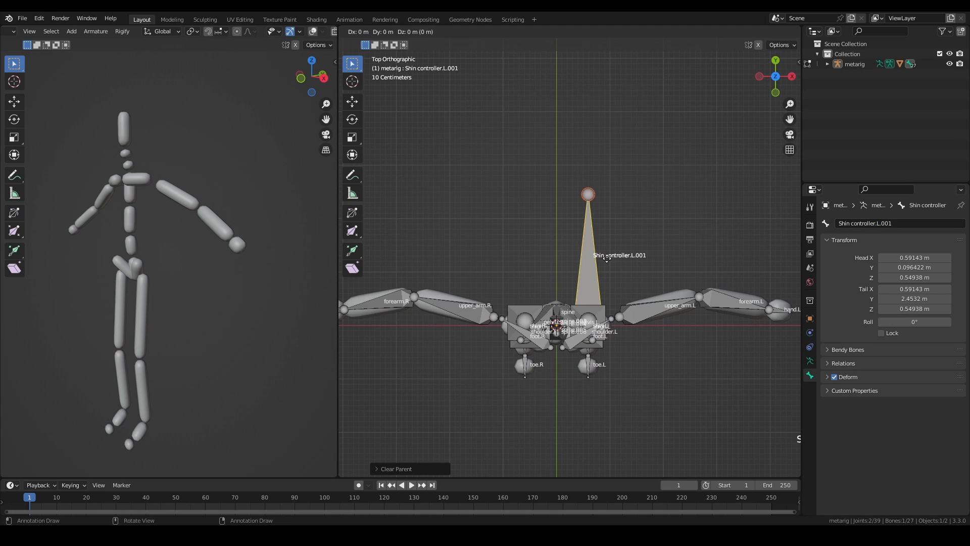
pyautogui.press('x')
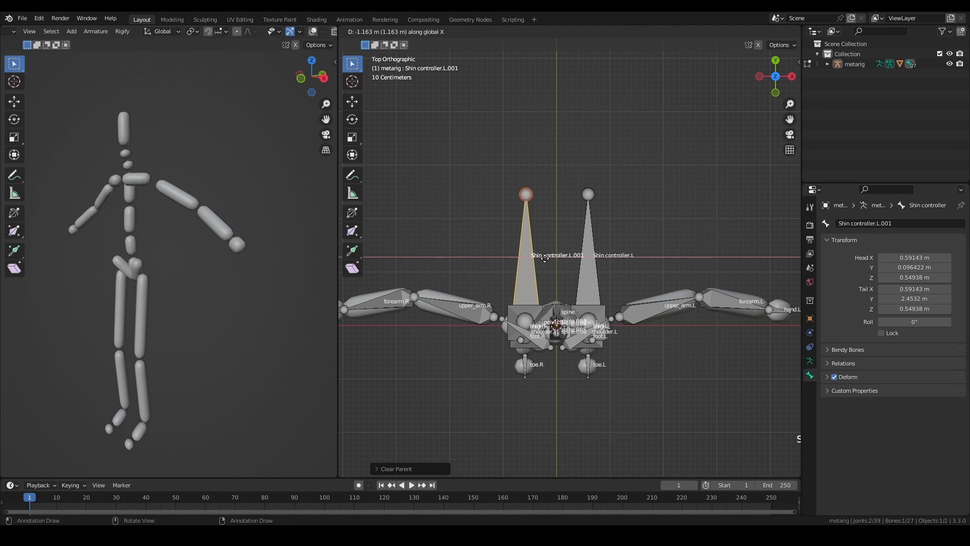
pyautogui.click(545, 259)
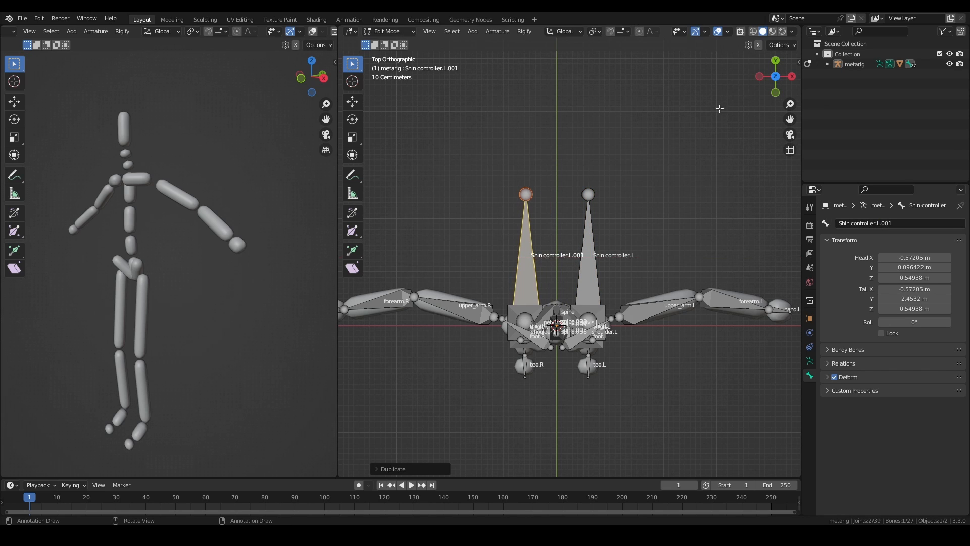
# Step: Rename the duplicated bone at the right ankle as Shin controller.R
pyautogui.click(760, 78)
pyautogui.scroll(2, 693, 272)
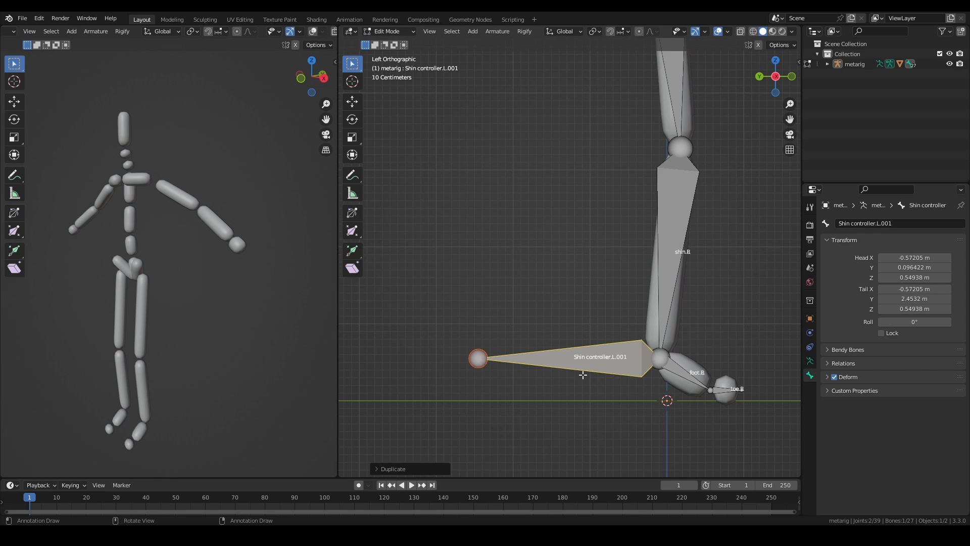
pyautogui.click(897, 224)
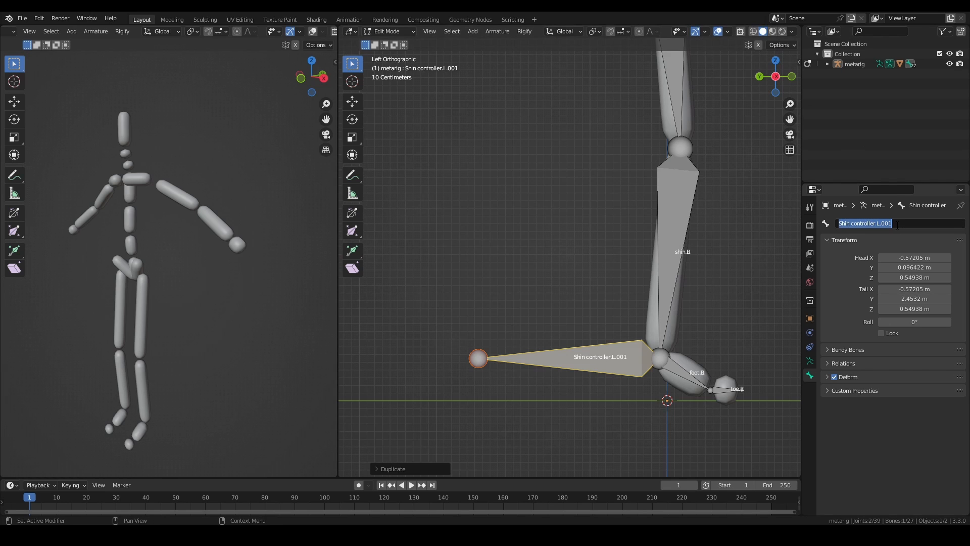
pyautogui.press('BackSpace')
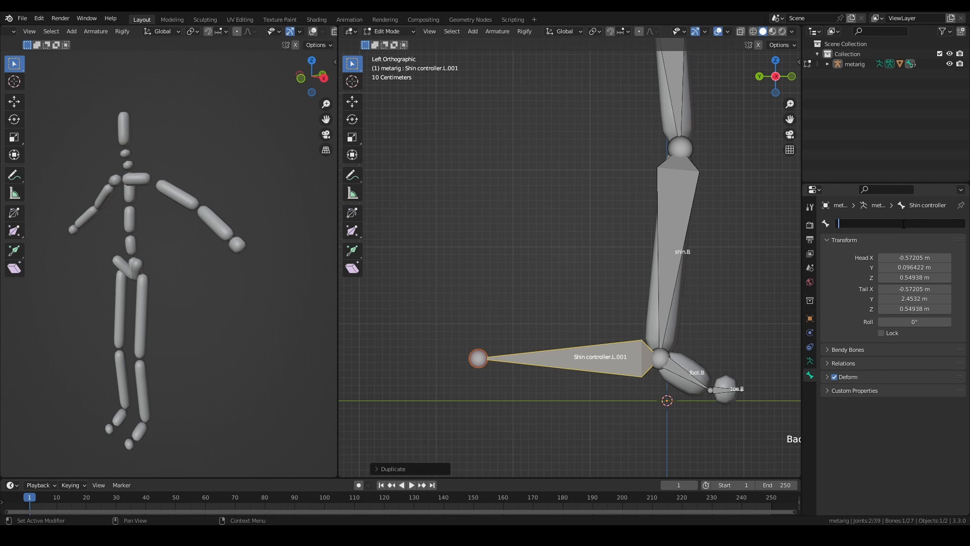
pyautogui.write('Shin c')
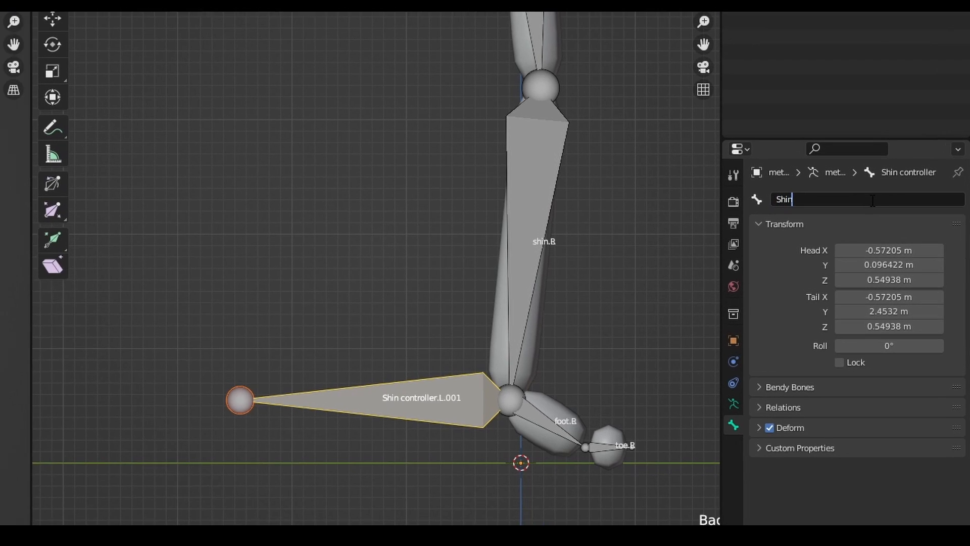
pyautogui.write('ontroller.')
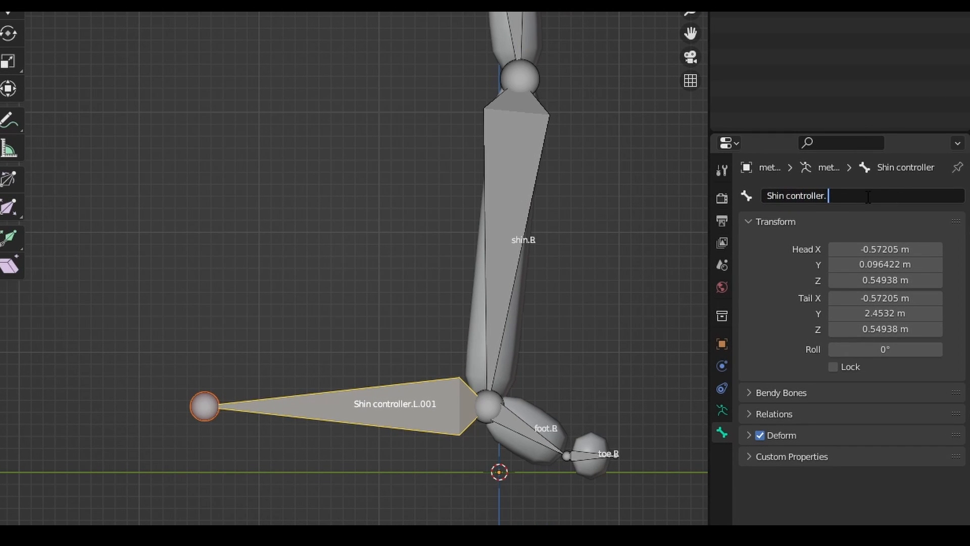
pyautogui.press('BackSpace')
pyautogui.write('R')
pyautogui.press('Return')
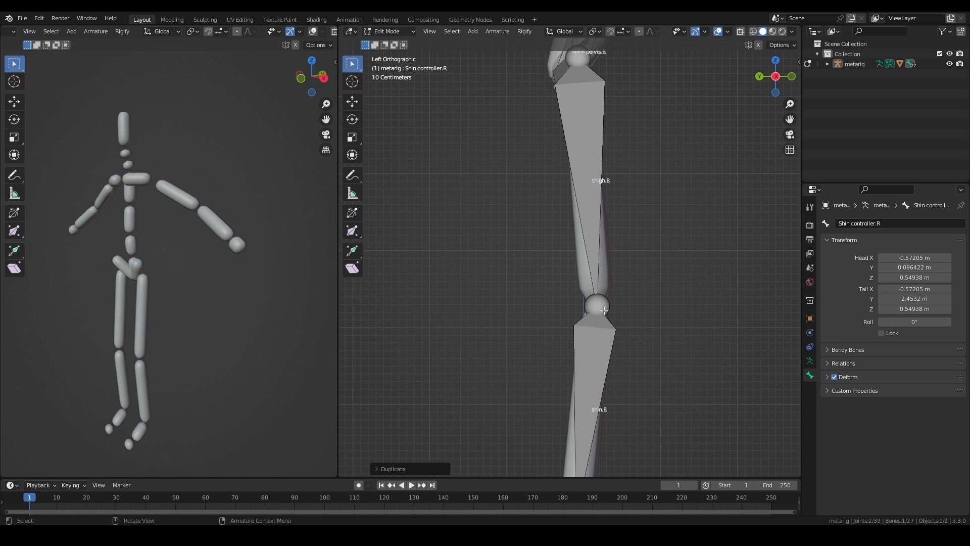
# Step: Extrude a bone from the right knee joint straight forward along Y, its tail at about Y -2.09 m, and clear its parent
pyautogui.scroll(-3, 421, 296)
pyautogui.click(367, 285)
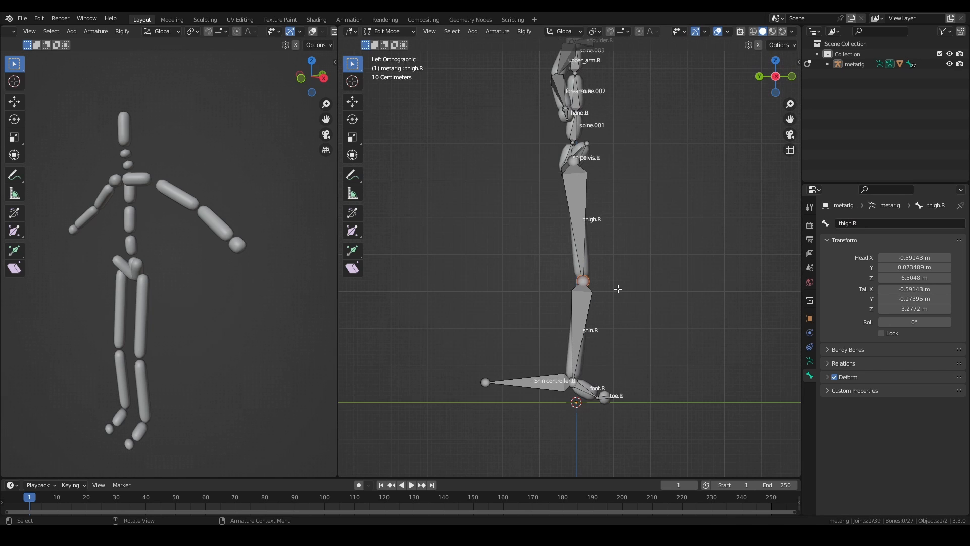
pyautogui.press('e')
pyautogui.press('y')
pyautogui.click(678, 292)
pyautogui.click(612, 284)
pyautogui.hotkey('alt', 'p')
pyautogui.click(611, 284)
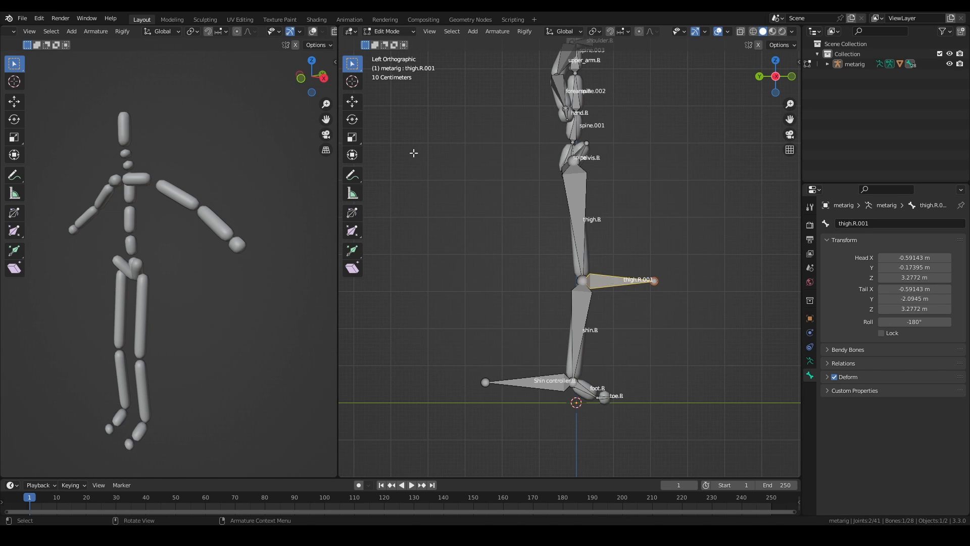
# Step: Move the unparented right knee bone forward until its head is at about Y -3.84 m and rename it Lutut controller.R
pyautogui.click(353, 102)
pyautogui.moveTo(581, 282); pyautogui.dragTo(718, 291)
pyautogui.keyDown('shift'); pyautogui.moveTo(718, 291); pyautogui.dragTo(591, 302, button='middle'); pyautogui.keyUp('shift')
pyautogui.doubleClick(887, 222)
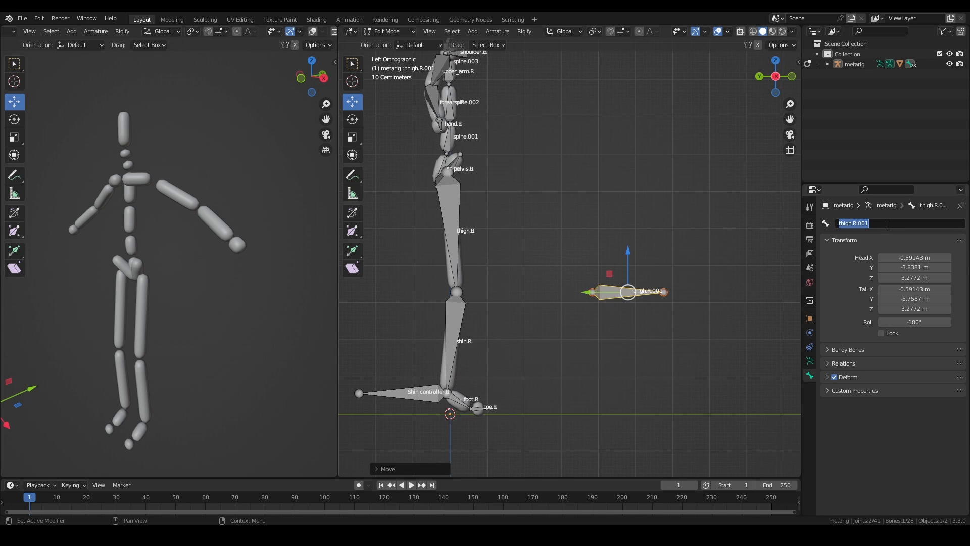
pyautogui.write('Lutut controller.R')
pyautogui.press('Return')
# Step: Duplicate Lutut controller.R and move the copy about 1.199 m along the X axis to the left knee
pyautogui.press('KP_1')
pyautogui.hotkey('shift', 'd')
pyautogui.press('x')
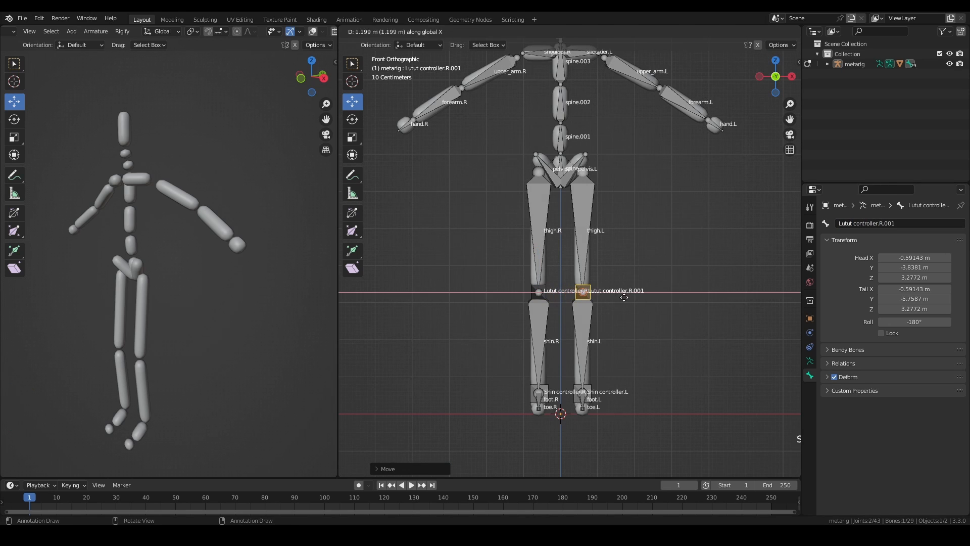
pyautogui.click(624, 297)
# Step: Rename the duplicated knee bone as Lutut controller.L
pyautogui.click(904, 226)
pyautogui.click(903, 225)
pyautogui.press('BackSpace')
pyautogui.press('BackSpace')
pyautogui.press('BackSpace')
pyautogui.press('BackSpace')
pyautogui.press('BackSpace')
pyautogui.write('L')
pyautogui.press('Return')
# Step: Extrude a bone outward from the left wrist joint, its tail at about X 4.88 m, Z 7.25 m, and clear its parent
pyautogui.moveTo(789, 119); pyautogui.dragTo(778, 281)
pyautogui.moveTo(776, 77); pyautogui.dragTo(662, 94)
pyautogui.click(678, 336)
pyautogui.press('KP_1')
pyautogui.press('e')
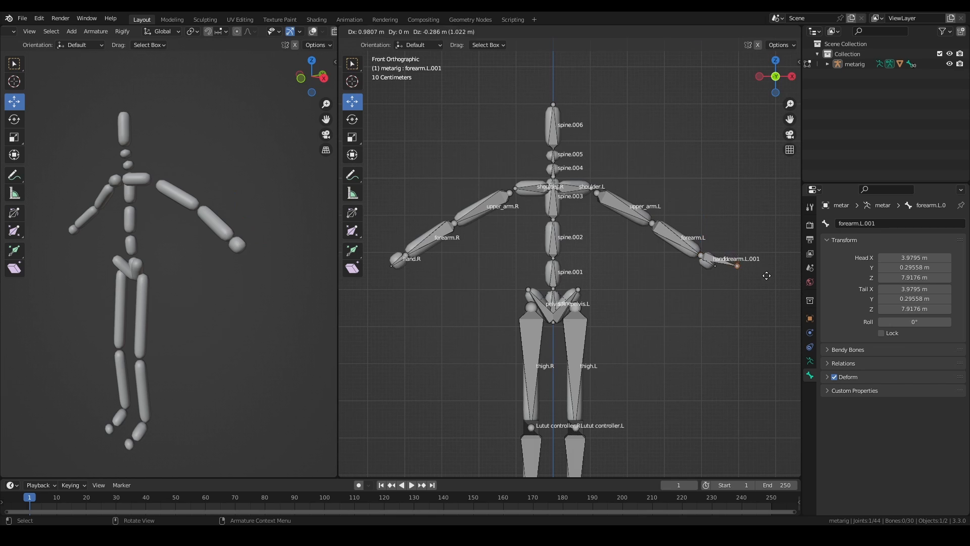
pyautogui.click(763, 289)
pyautogui.scroll(4, 765, 265)
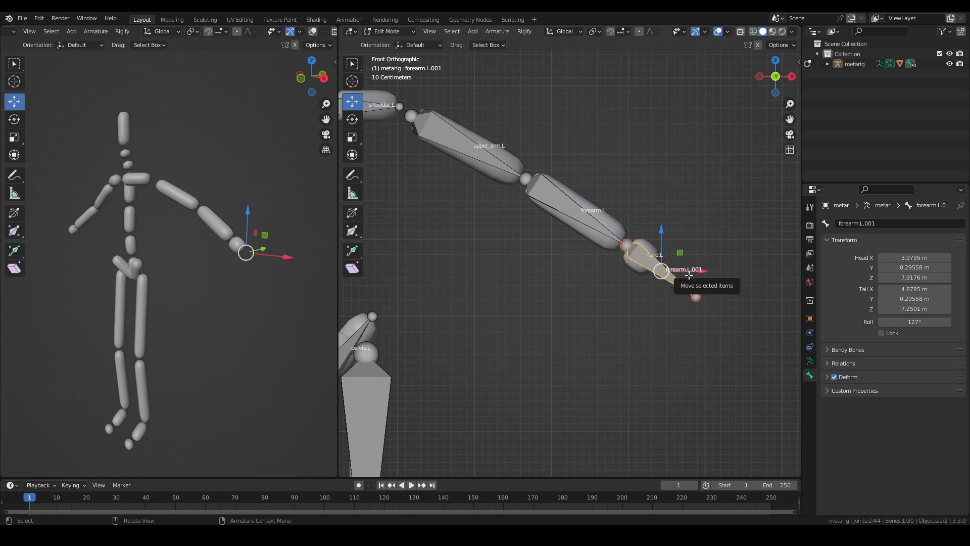
pyautogui.hotkey('alt', 'p')
pyautogui.click(664, 279)
# Step: Rename the unparented left wrist bone as Lengan controller.L
pyautogui.click(884, 223)
pyautogui.write('Leng')
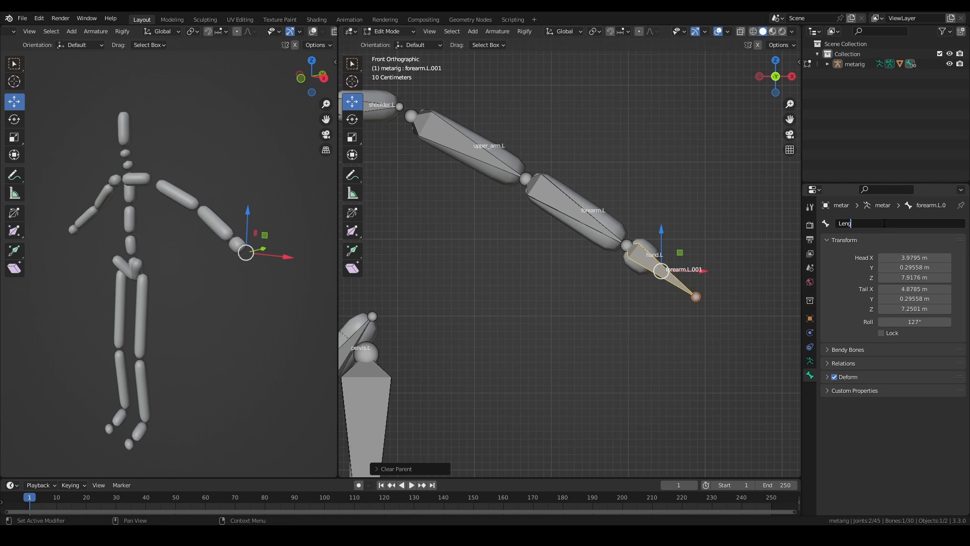
pyautogui.write('an controller.L')
pyautogui.press('Return')
# Step: Extrude a bone outward from the right wrist joint, its tail at about X -4.88 m, Z 7.23 m, and clear its parent
pyautogui.keyDown('shift'); pyautogui.moveTo(354, 267); pyautogui.dragTo(798, 273, button='middle'); pyautogui.keyUp('shift')
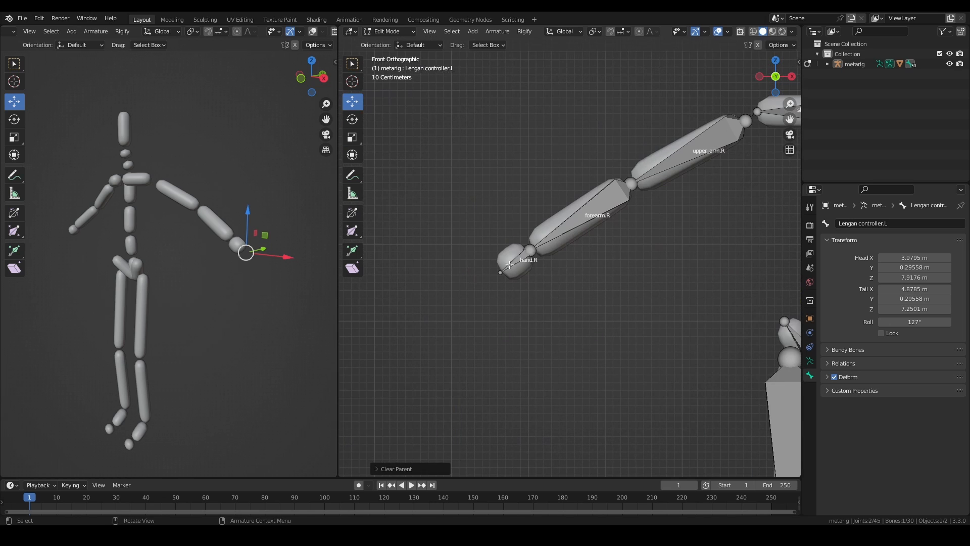
pyautogui.click(532, 253)
pyautogui.press('e')
pyautogui.click(489, 330)
pyautogui.click(498, 279)
pyautogui.hotkey('alt', 'p')
pyautogui.click(498, 281)
# Step: Rename the unparented right wrist bone as Lengan controller.R
pyautogui.click(899, 222)
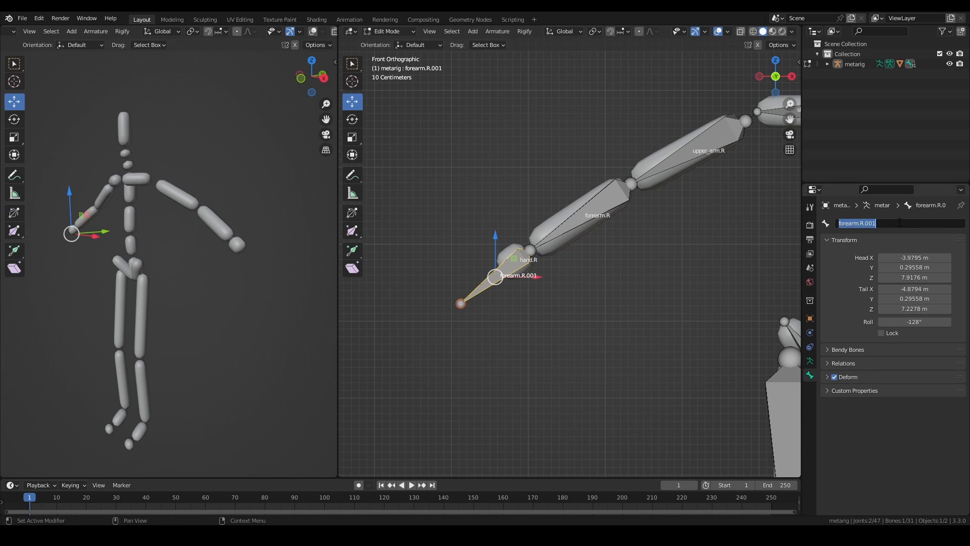
pyautogui.write('Lengan contrtoller')
pyautogui.press('BackSpace')
pyautogui.press('BackSpace')
pyautogui.press('BackSpace')
pyautogui.press('BackSpace')
pyautogui.press('BackSpace')
pyautogui.press('BackSpace')
pyautogui.write('oller.R')
pyautogui.press('Return')
# Step: Extrude a bone from the right elbow joint straight back along Y, its tail at about Y 1.68 m, and clear its parent
pyautogui.click(775, 60)
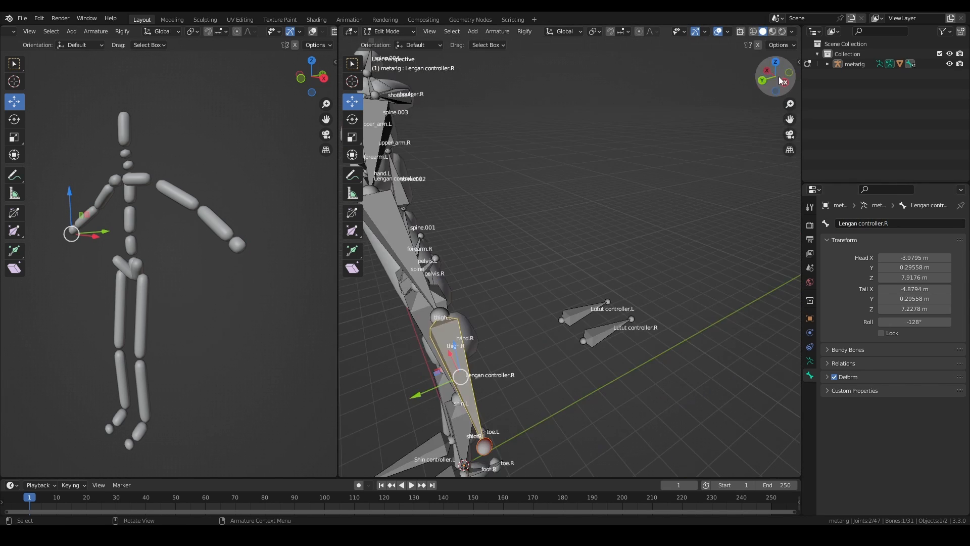
pyautogui.click(461, 234)
pyautogui.press('e')
pyautogui.press('y')
pyautogui.click(462, 147)
pyautogui.click(460, 186)
pyautogui.hotkey('alt', 'p')
pyautogui.click(436, 191)
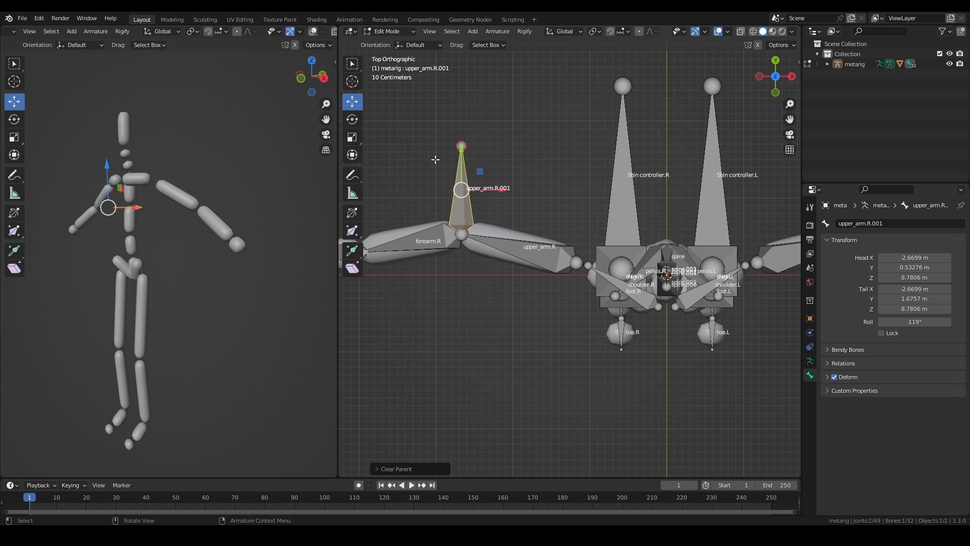
# Step: Move the right elbow bone back until its head is at about Y 1.87 m and rename it Siku controller.R
pyautogui.moveTo(461, 148); pyautogui.dragTo(461, 47)
pyautogui.click(902, 224)
pyautogui.write('Siku controller.R')
pyautogui.press('Return')
# Step: Duplicate Siku controller.R along X to the left elbow at about X 2.67 m and rename the copy Siku controller.L
pyautogui.keyDown('shift'); pyautogui.moveTo(576, 152); pyautogui.dragTo(485, 216, button='middle'); pyautogui.keyUp('shift')
pyautogui.scroll(-1, 485, 215)
pyautogui.hotkey('shift', 'd')
pyautogui.press('x')
pyautogui.click(825, 217)
pyautogui.click(910, 224)
pyautogui.write('Siku controller.L')
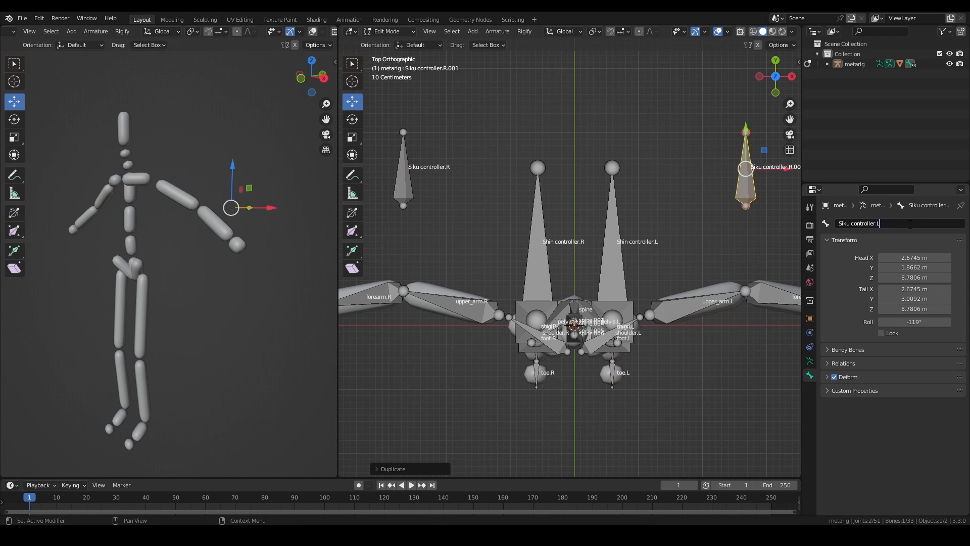
pyautogui.press('Return')
# Step: Add a single bone at the 3D cursor between the feet
pyautogui.press('KP_1')
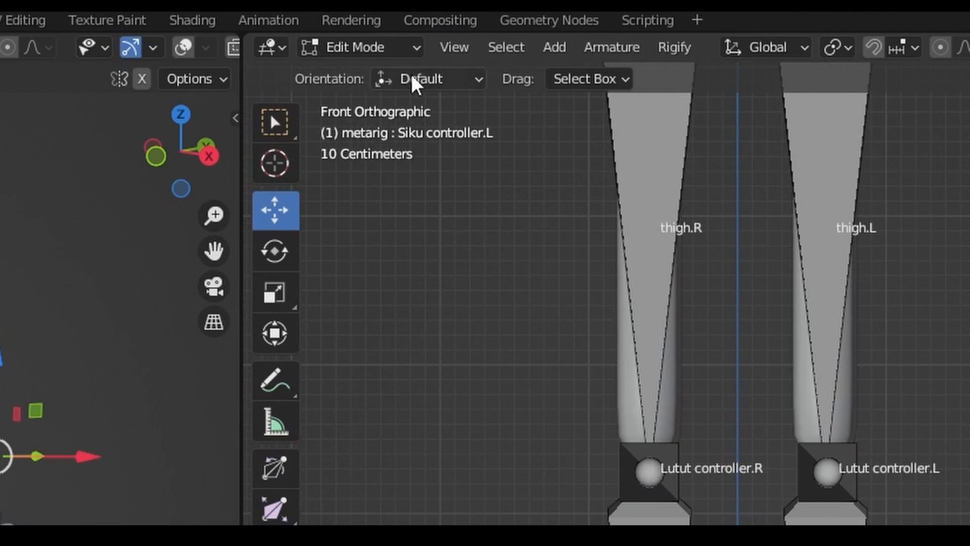
pyautogui.click(558, 47)
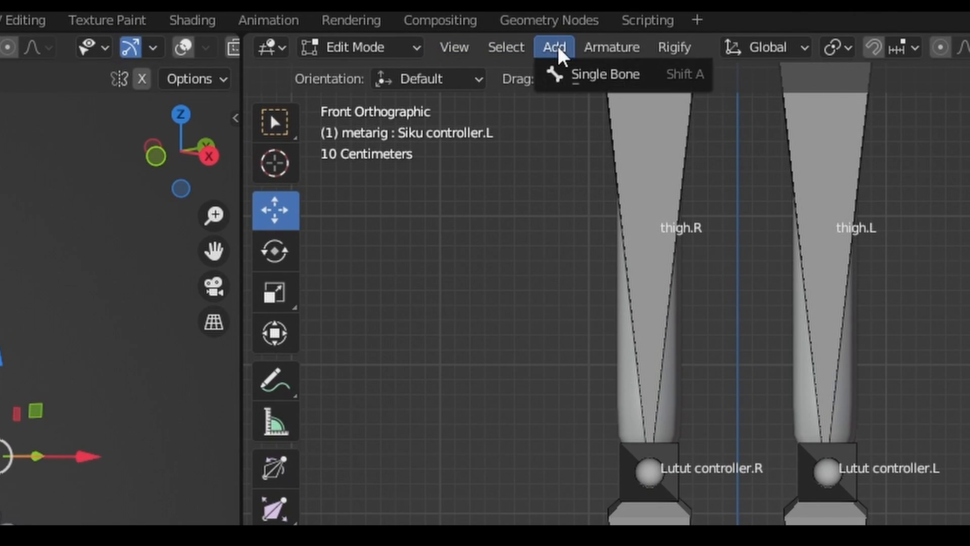
pyautogui.click(570, 76)
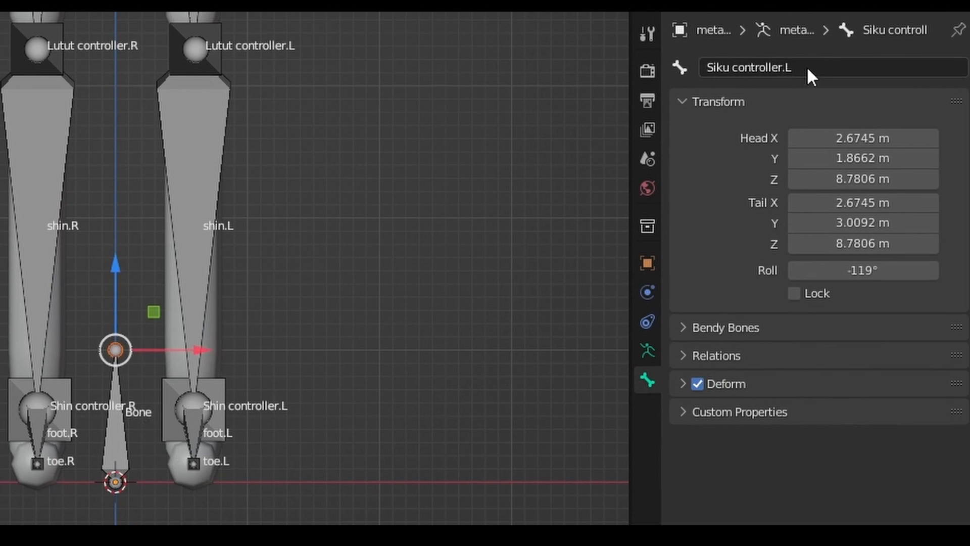
# Step: Rename the active bone as Central controller in the bone properties
pyautogui.click(811, 66)
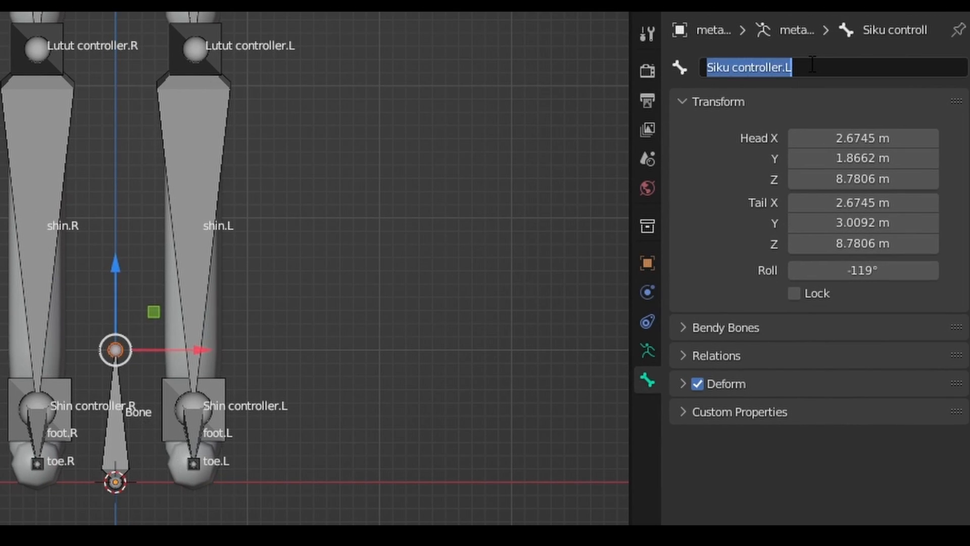
pyautogui.write('Central cont')
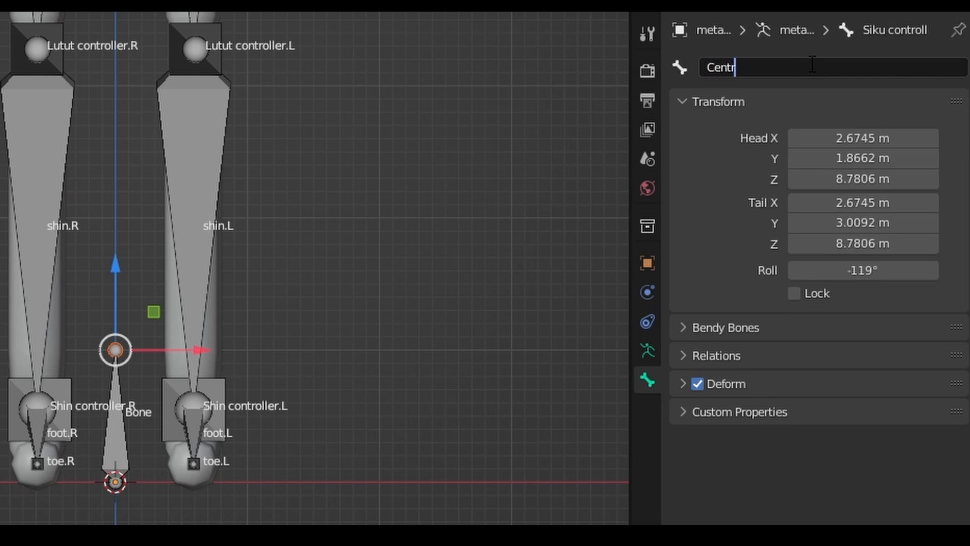
pyautogui.write('roller')
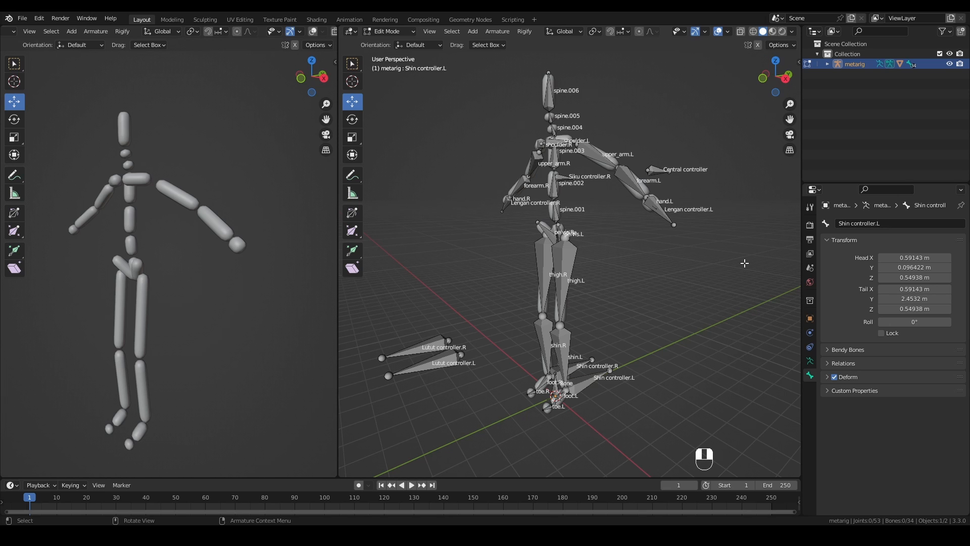
# Step: Switch the metarig from Edit Mode to Pose Mode for work on the lower legs
pyautogui.scroll(3, 745, 263)
pyautogui.moveTo(789, 119); pyautogui.dragTo(435, 55)
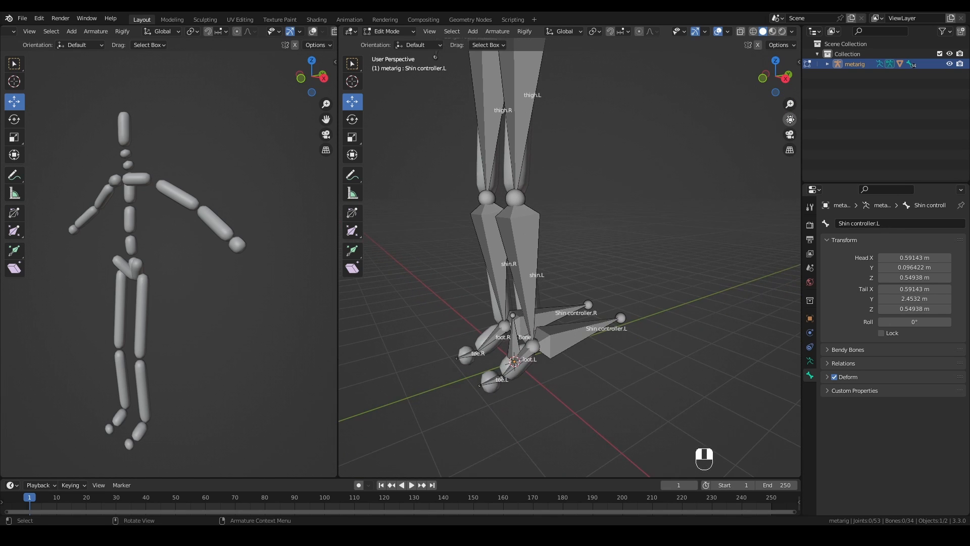
pyautogui.moveTo(775, 76); pyautogui.dragTo(826, 71)
pyautogui.scroll(2, 536, 151)
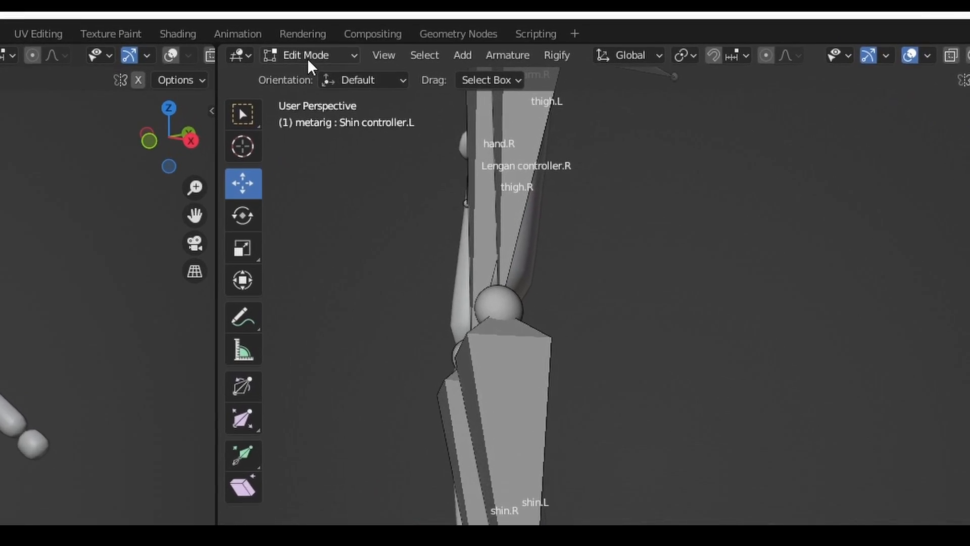
pyautogui.click(308, 59)
pyautogui.click(311, 114)
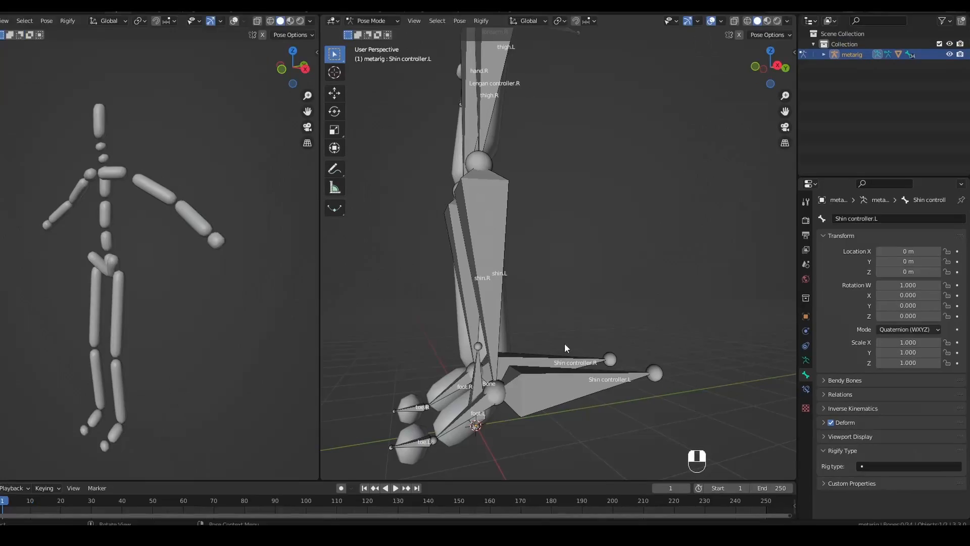
# Step: Add an IK constraint to the shin.L bone with Shin controller.L as its target
pyautogui.click(571, 377)
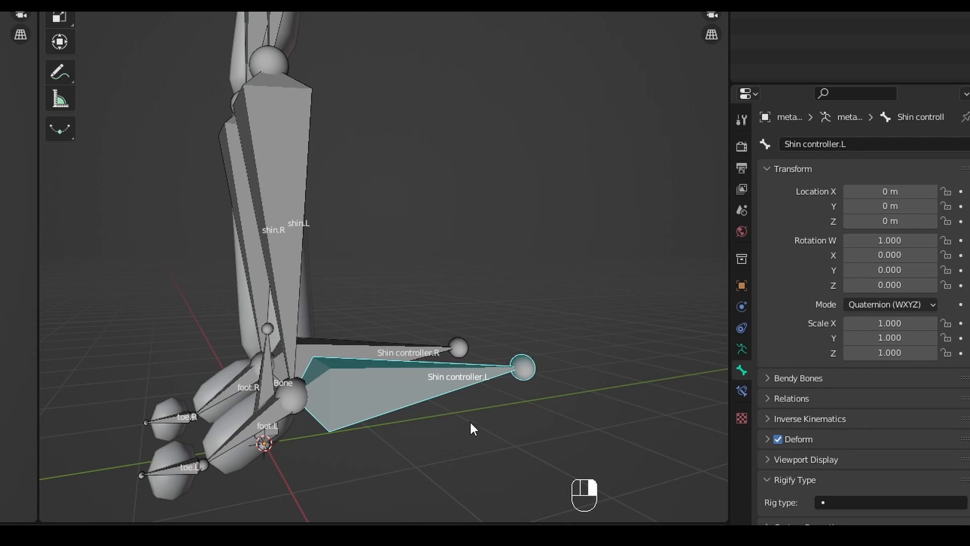
pyautogui.press('shift')
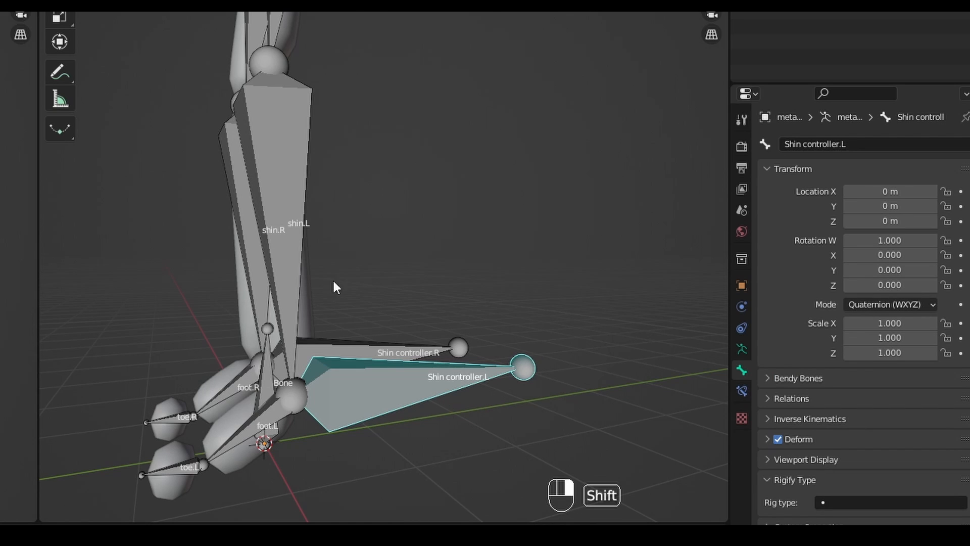
pyautogui.keyDown('shift'); pyautogui.click(282, 248); pyautogui.keyUp('shift')
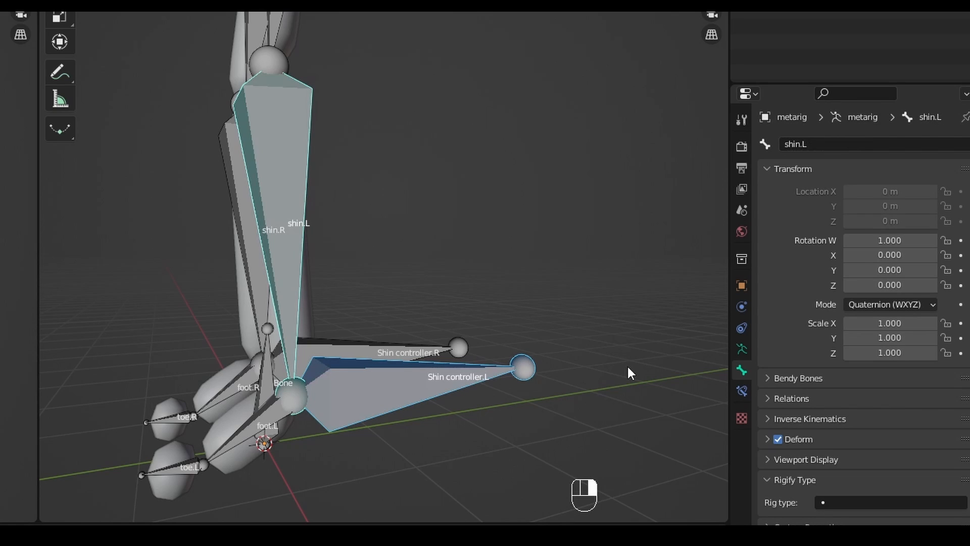
pyautogui.hotkey('shift', 'i')
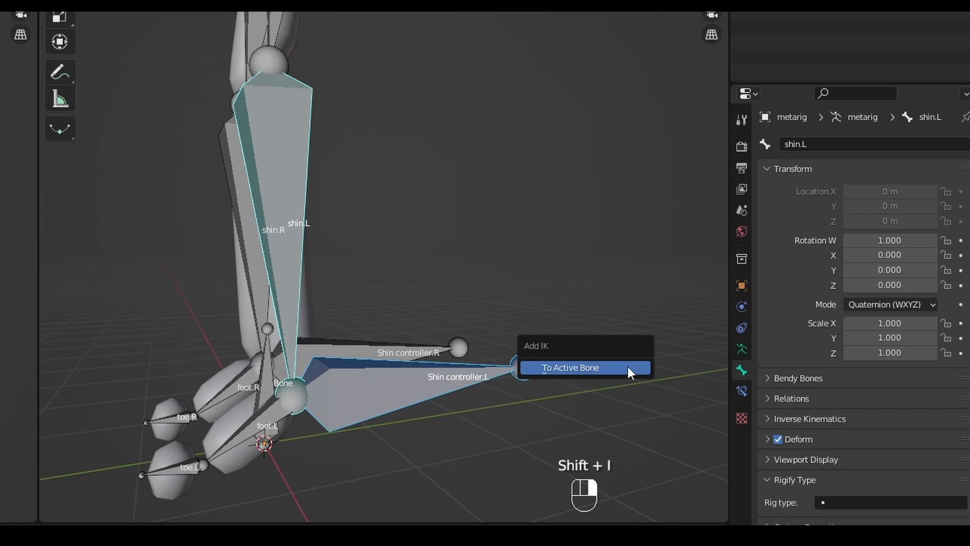
pyautogui.click(627, 367)
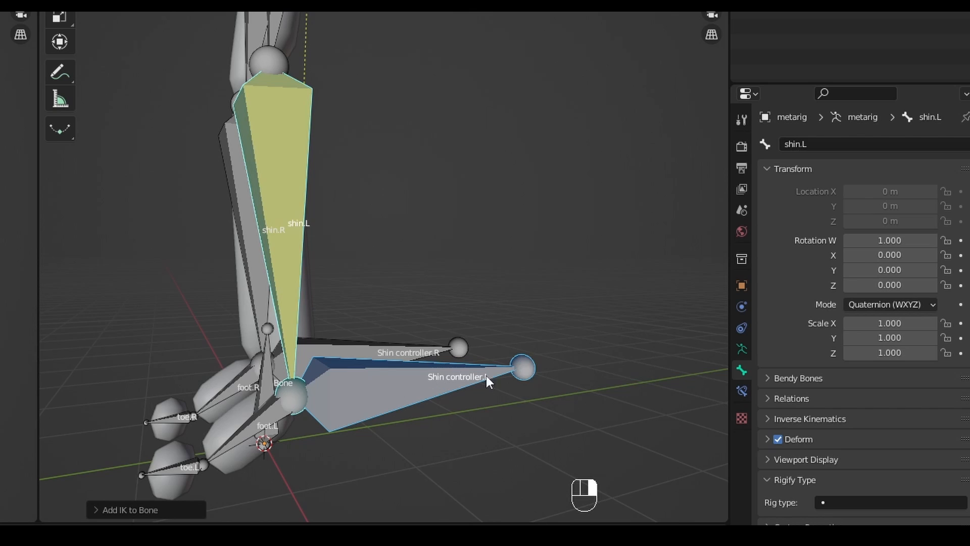
# Step: Open the bone constraint settings of shin.L and select the Shin controller.L bone
pyautogui.click(741, 390)
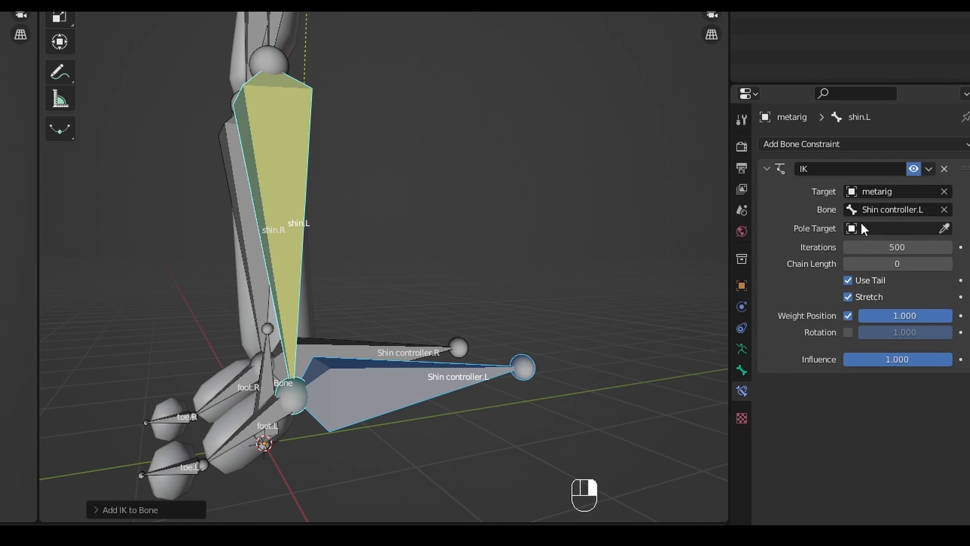
pyautogui.scroll(-3, 562, 356)
pyautogui.moveTo(562, 356); pyautogui.dragTo(507, 382, button='middle')
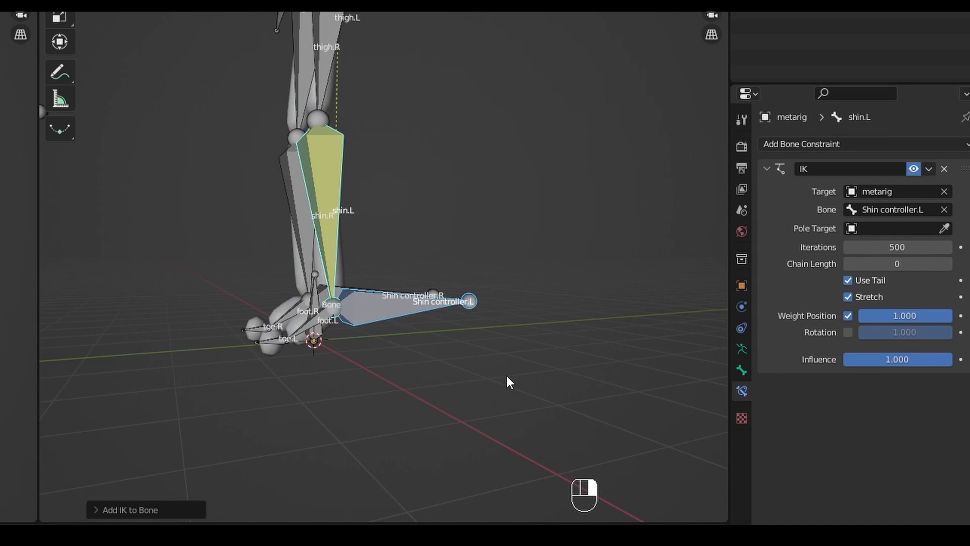
pyautogui.click(399, 308)
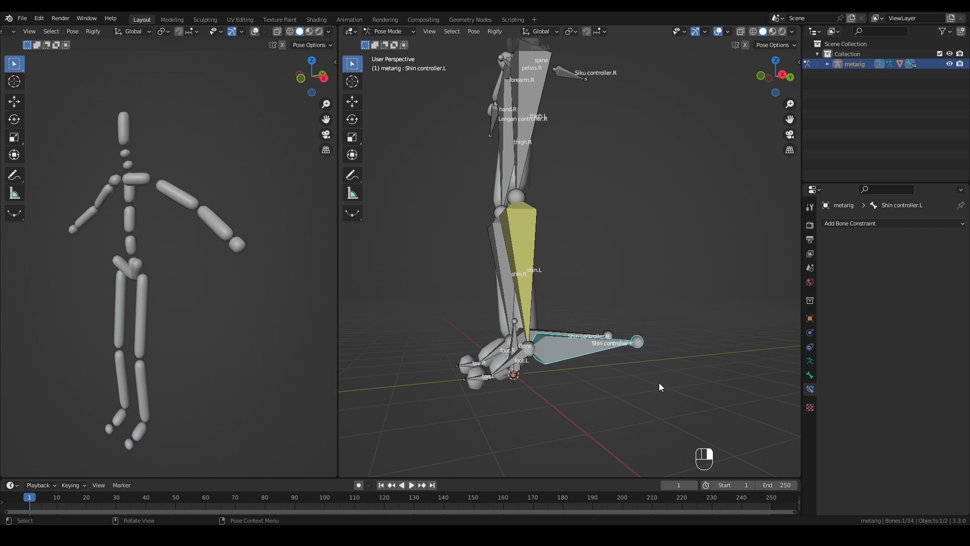
# Step: Raise the Shin controller.L bone to test how the left leg follows its IK constraint
pyautogui.press('g')
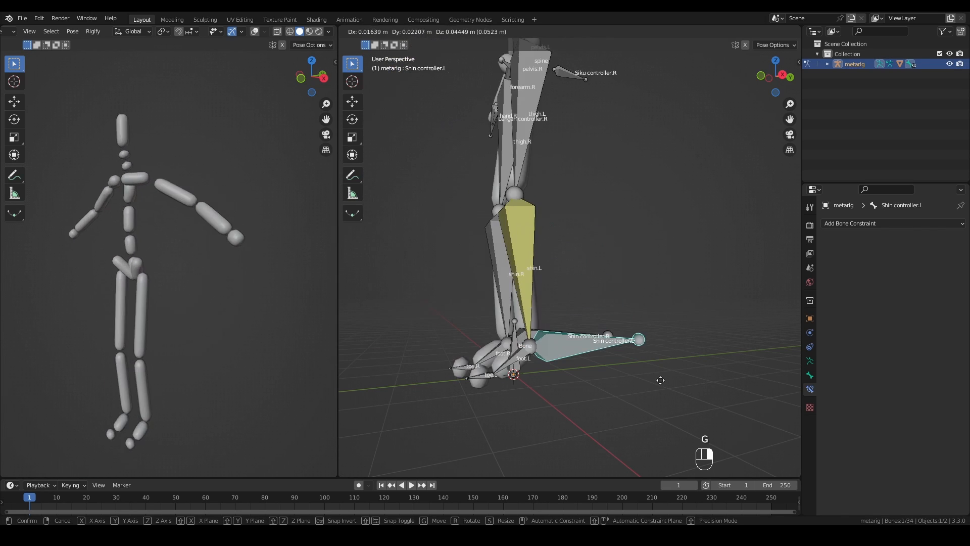
pyautogui.click(640, 290)
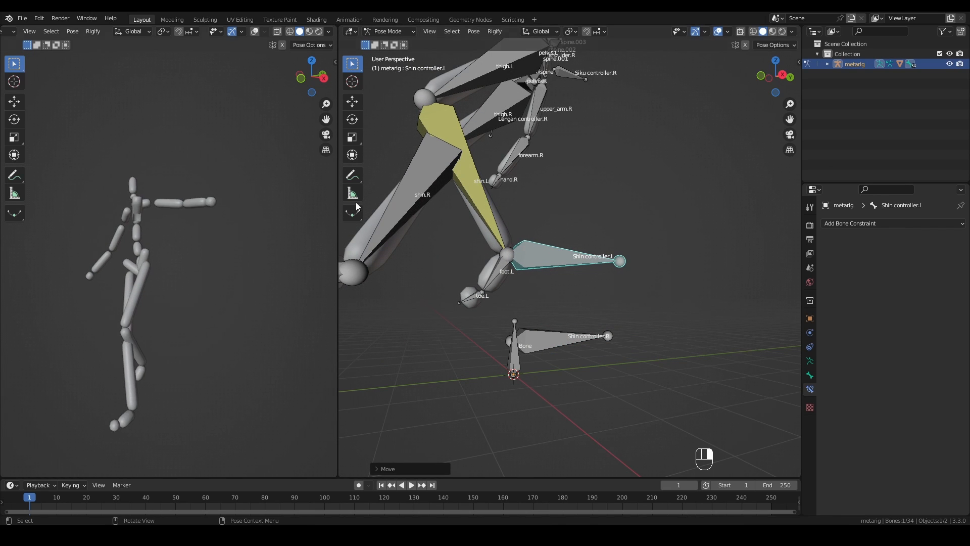
pyautogui.moveTo(765, 81); pyautogui.dragTo(749, 107)
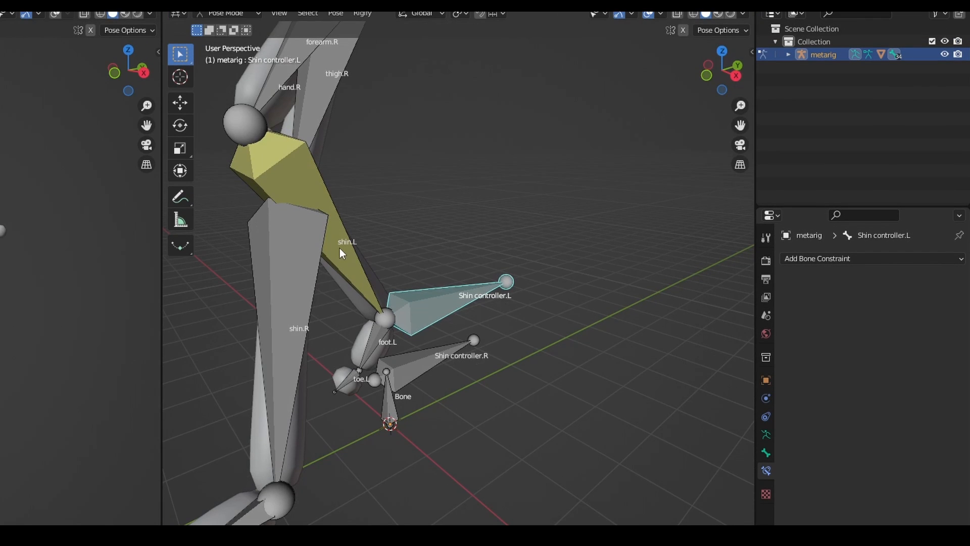
# Step: Set the Chain Length of shin.L's IK constraint to 2
pyautogui.keyDown('shift'); pyautogui.click(339, 248); pyautogui.keyUp('shift')
pyautogui.hotkey('shift', 'ctrl', 'i')
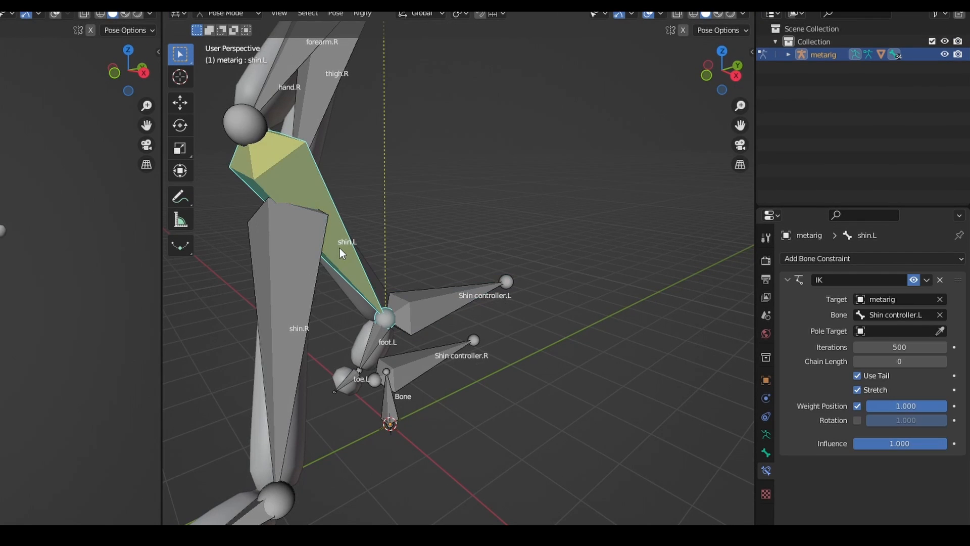
pyautogui.click(943, 361)
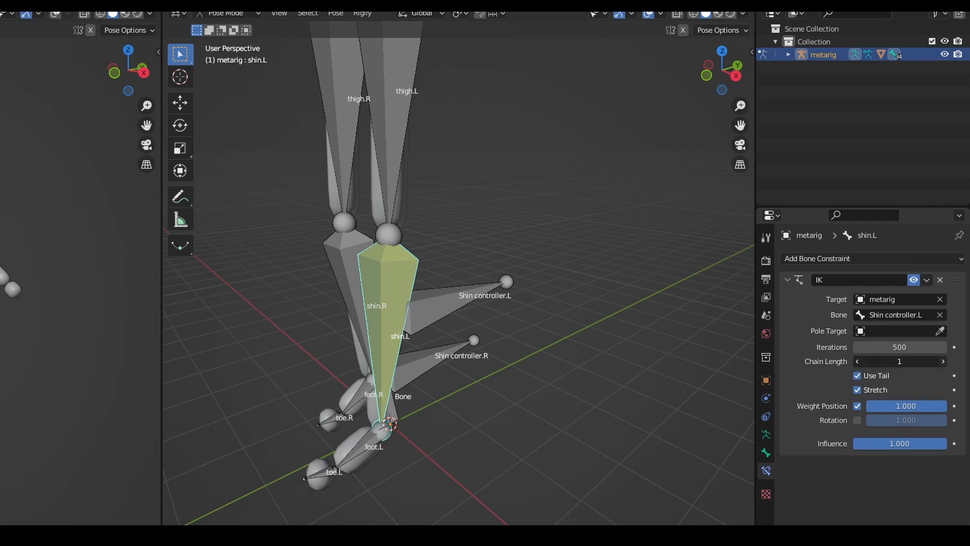
pyautogui.click(943, 361)
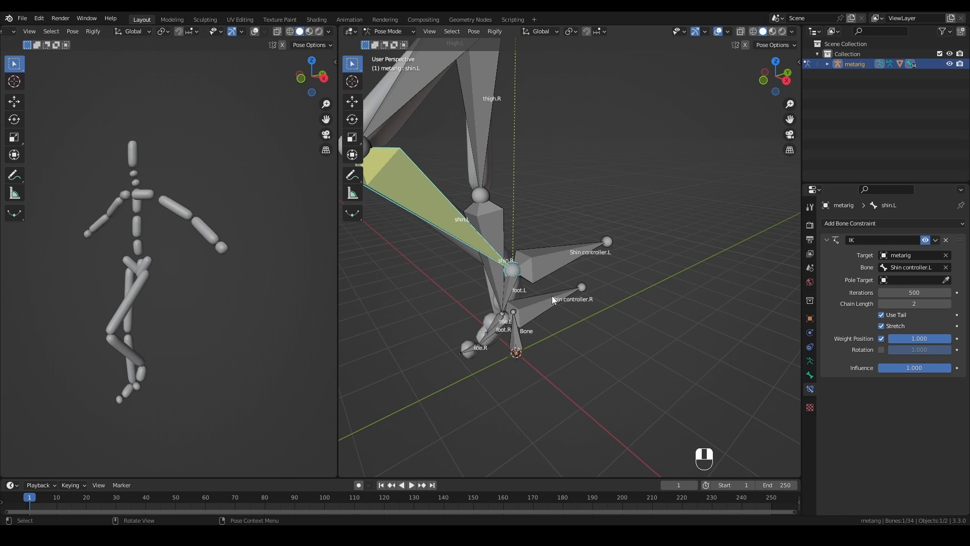
# Step: Move Shin controller.L around to test the left leg's bending with the shortened IK chain
pyautogui.click(562, 264)
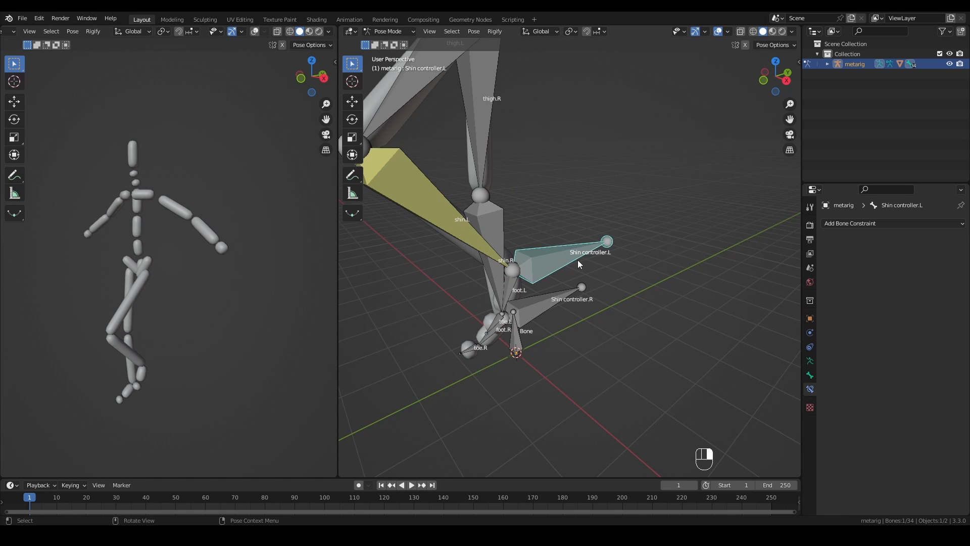
pyautogui.press('g')
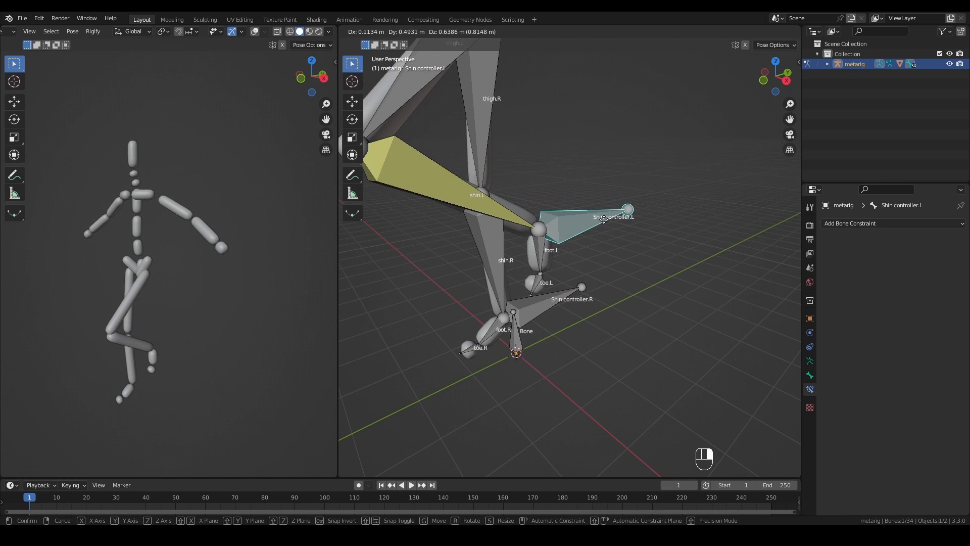
pyautogui.click(602, 252)
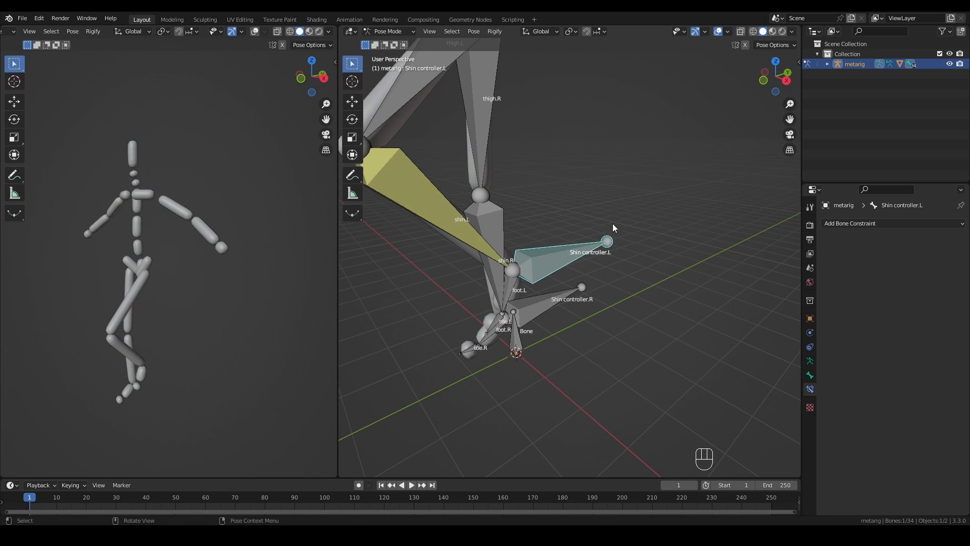
pyautogui.moveTo(612, 223); pyautogui.dragTo(556, 252, button='middle')
pyautogui.press('g')
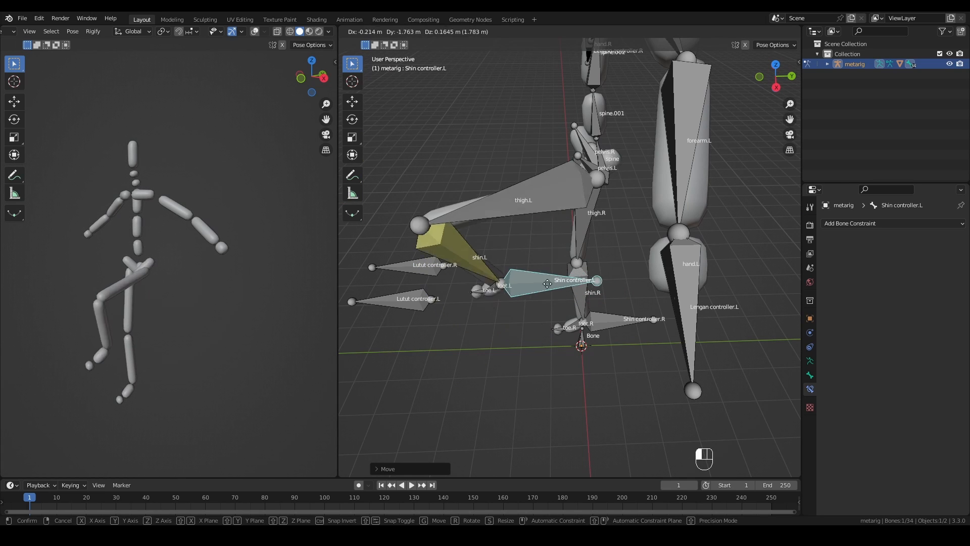
pyautogui.click(562, 295)
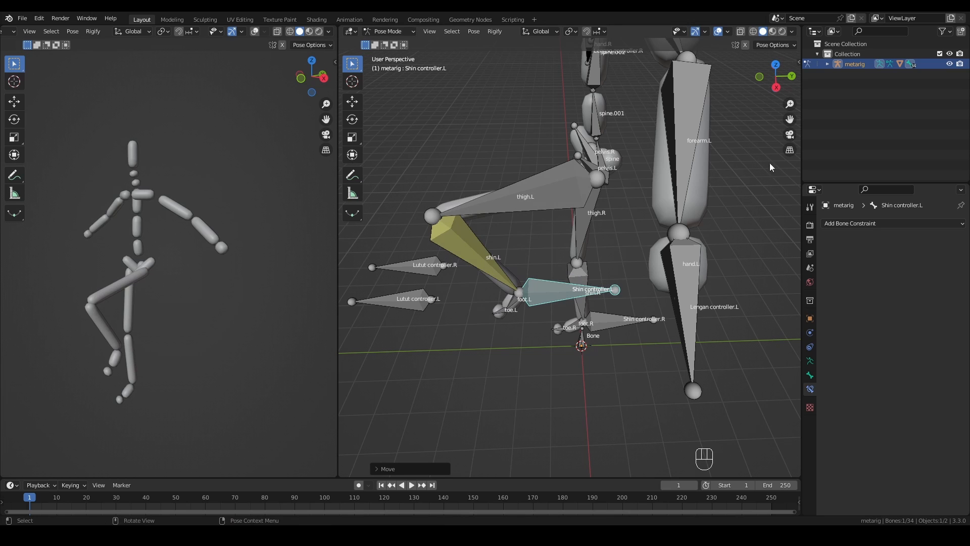
# Step: Give shin.L's IK constraint the pole target metarig with Lutut controller.L as the pole bone
pyautogui.moveTo(777, 96); pyautogui.dragTo(560, 266)
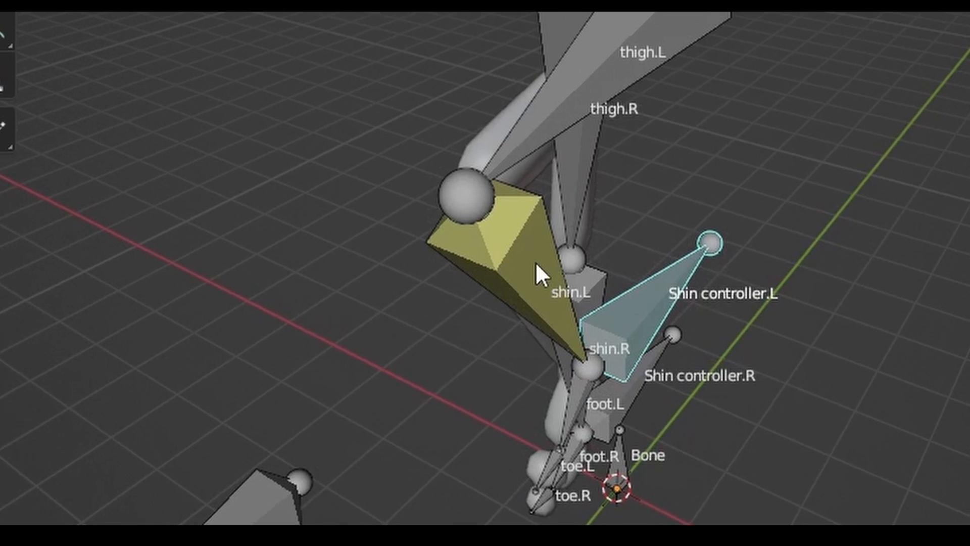
pyautogui.click(529, 272)
pyautogui.scroll(-2, 505, 394)
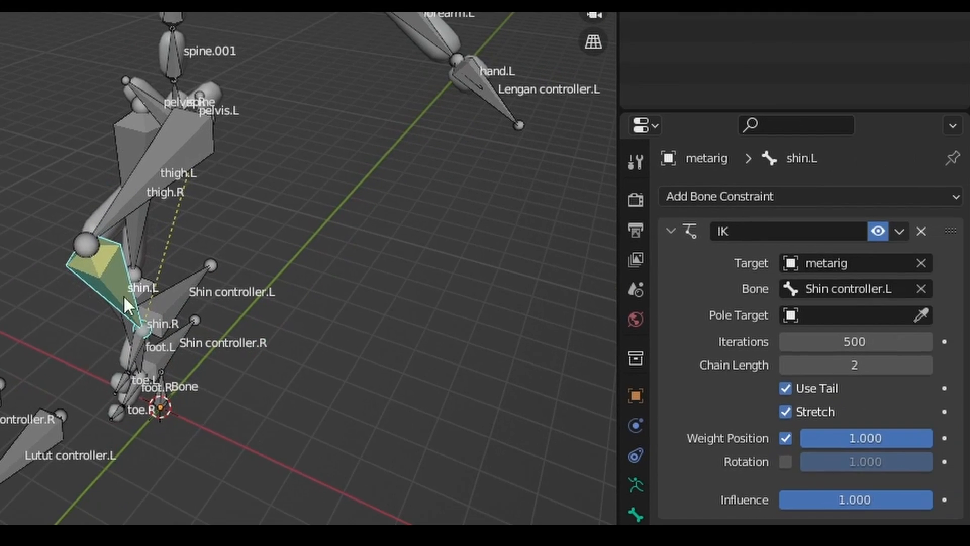
pyautogui.scroll(2, 41, 475)
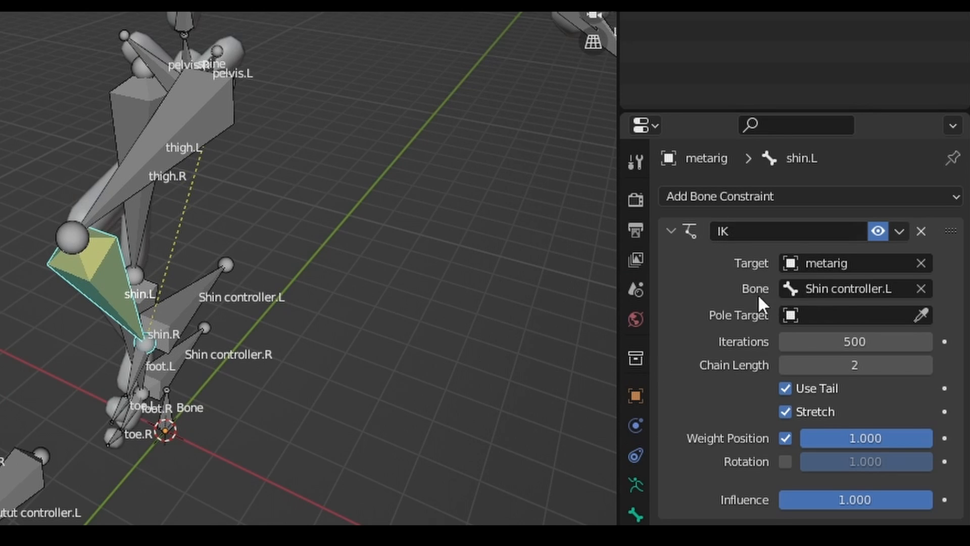
pyautogui.click(808, 314)
pyautogui.click(786, 343)
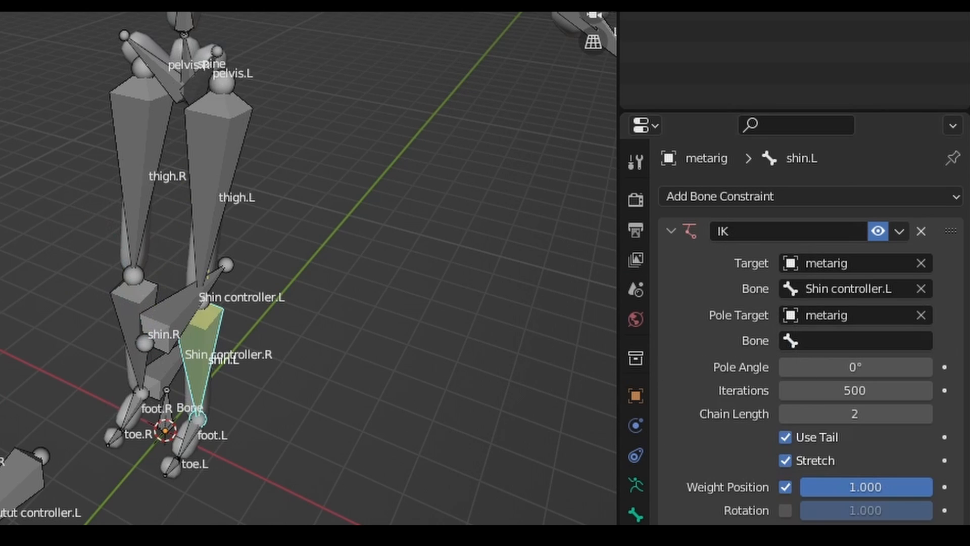
pyautogui.click(857, 341)
pyautogui.write('Lutut')
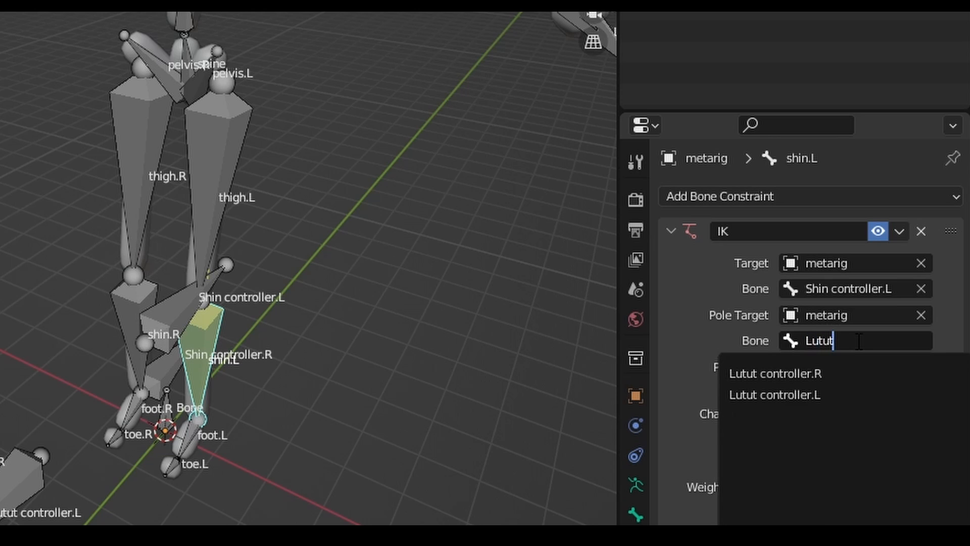
pyautogui.click(828, 394)
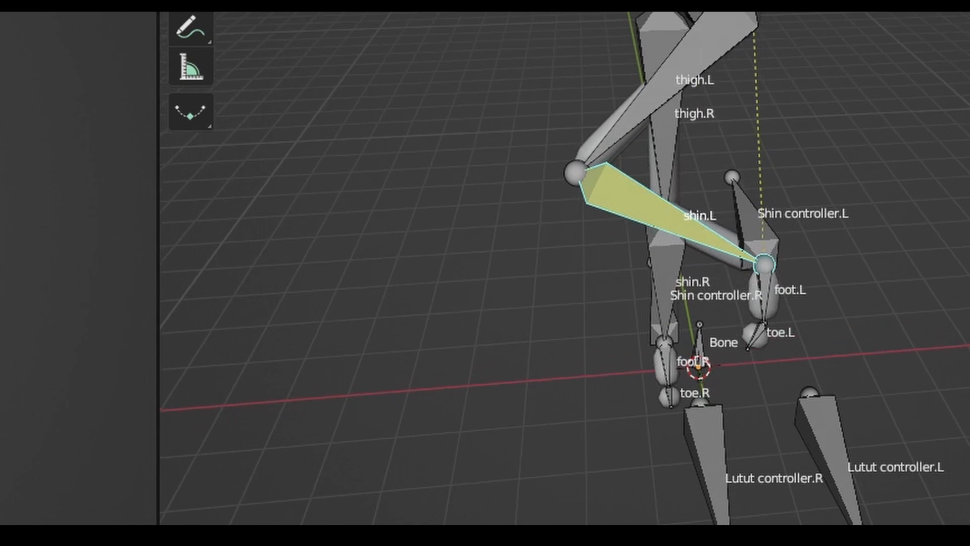
# Step: Set the Pole Angle of shin.L's IK constraint to -90° while checking the leg from the front
pyautogui.press('KP_1')
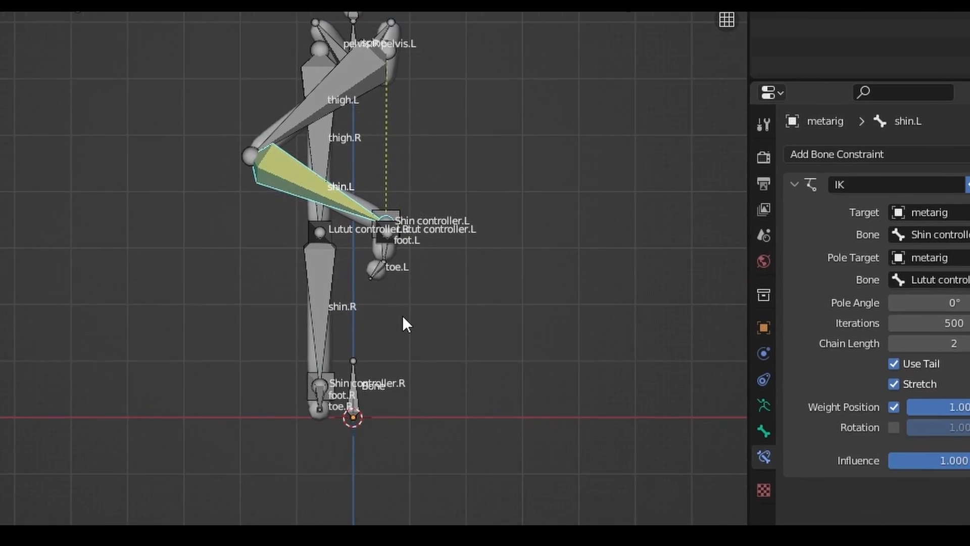
pyautogui.moveTo(828, 300); pyautogui.dragTo(787, 300)
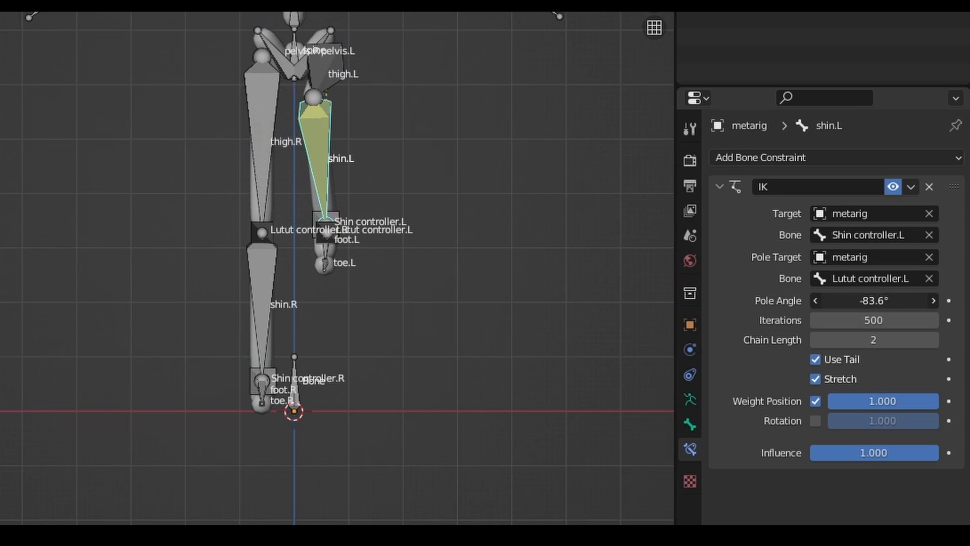
pyautogui.click(870, 301)
pyautogui.press('BackSpace')
pyautogui.write('-90')
pyautogui.press('Return')
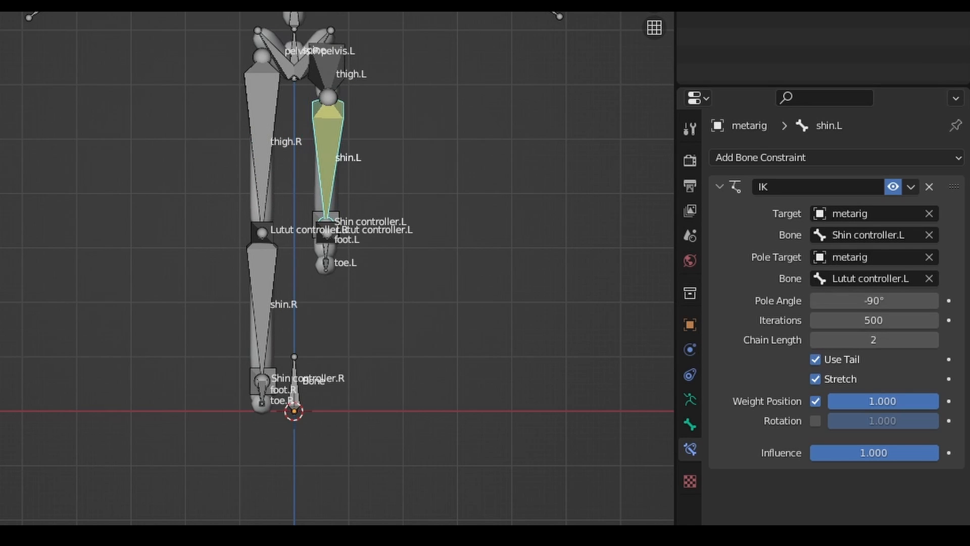
# Step: Move Lutut controller.L along the global X axis to test how it steers the left knee
pyautogui.moveTo(522, 37); pyautogui.dragTo(505, 75, button='middle')
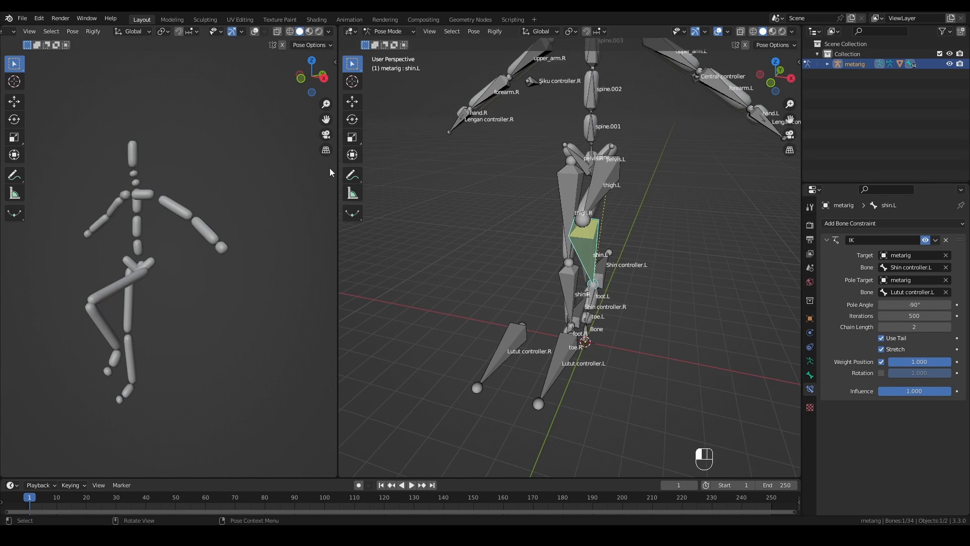
pyautogui.moveTo(326, 119); pyautogui.dragTo(373, 112)
pyautogui.scroll(3, 267, 238)
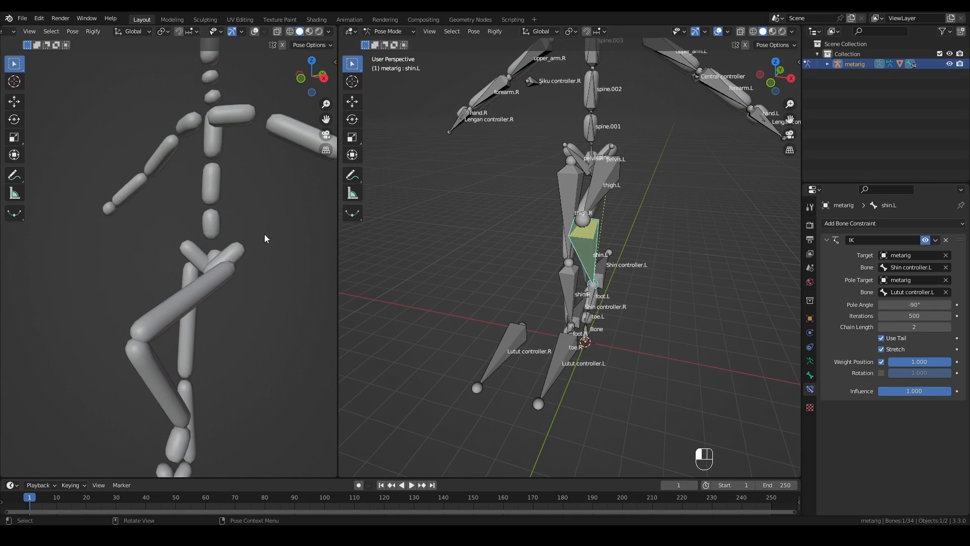
pyautogui.click(553, 360)
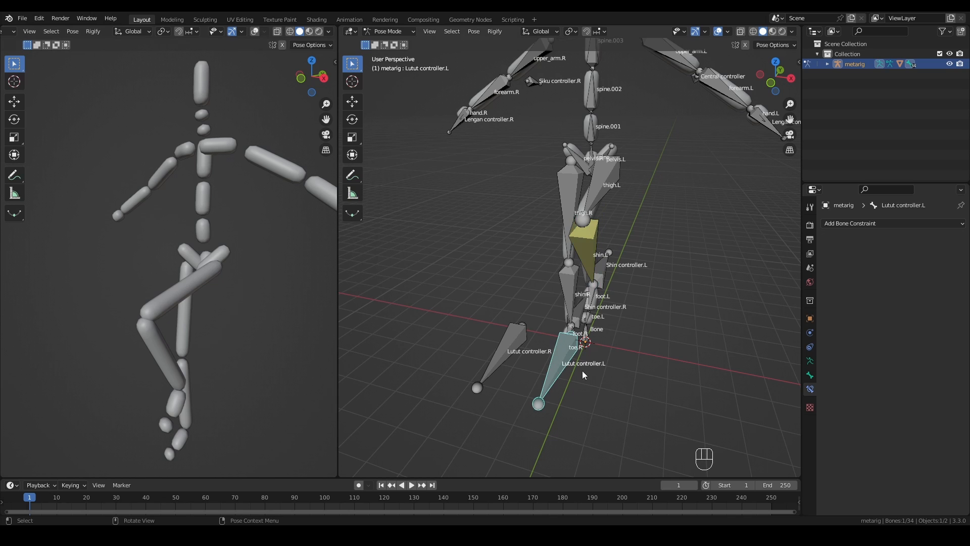
pyautogui.press('g')
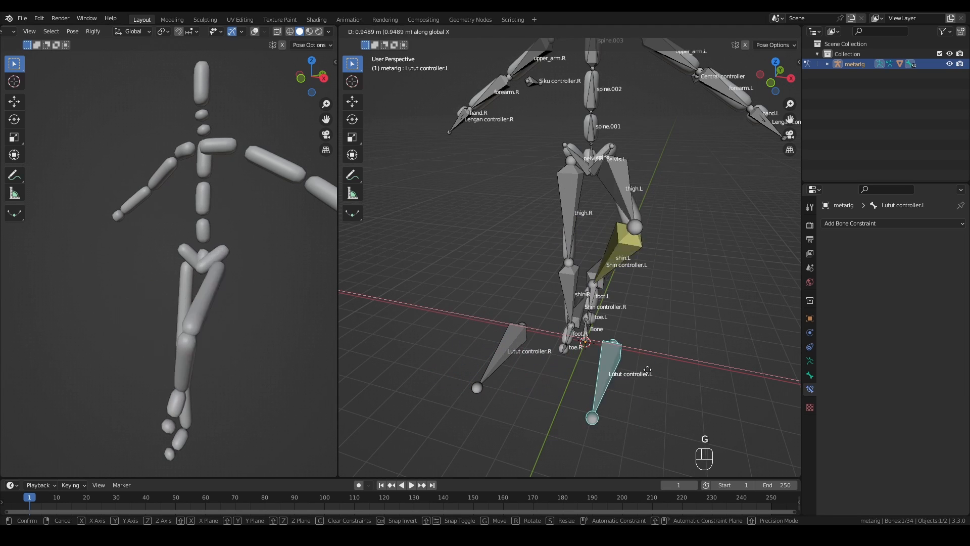
pyautogui.click(555, 358)
# Step: Lower Shin controller.L in the side view to the height of Shin controller.R so the left leg stands straight
pyautogui.press('KP_3')
pyautogui.click(543, 256)
pyautogui.press('g')
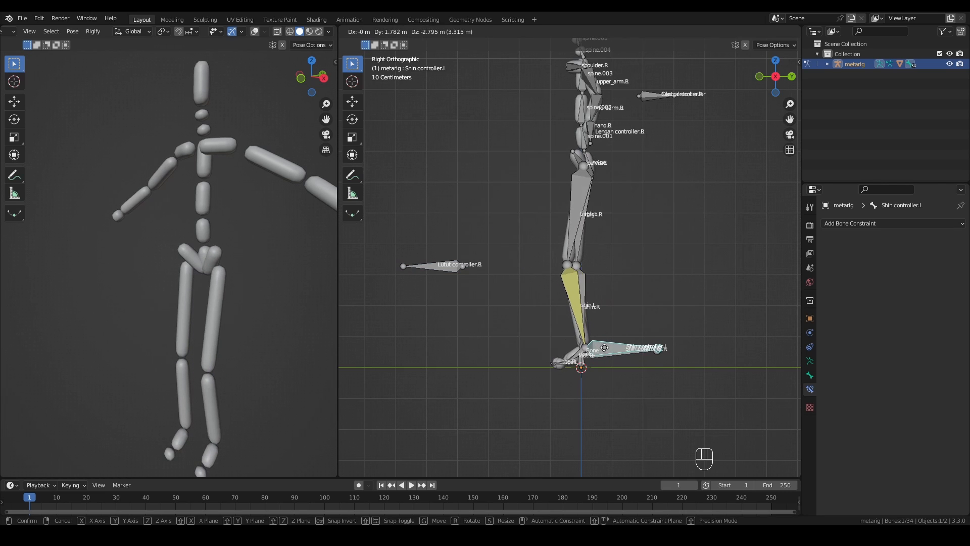
pyautogui.click(605, 350)
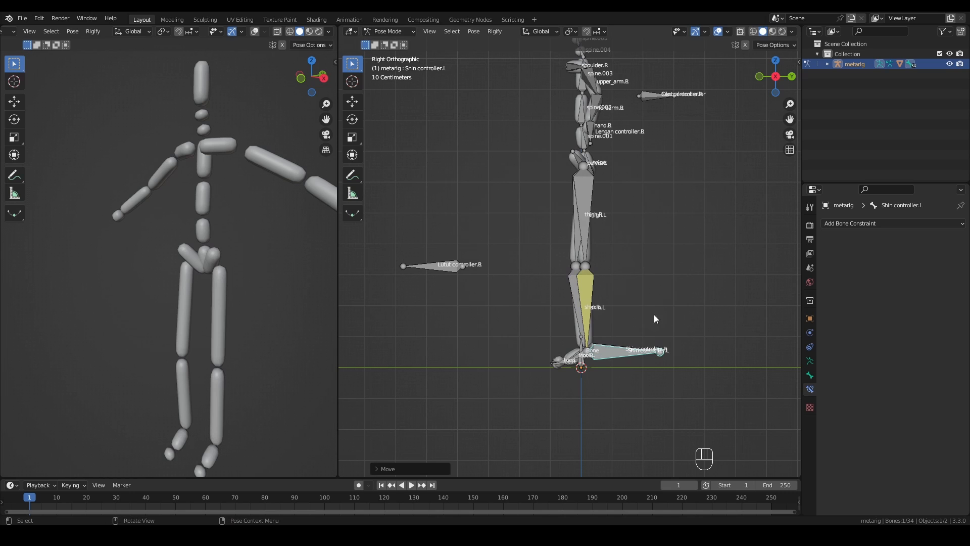
# Step: Switch the metarig to Edit Mode and parent foot.L to Shin controller.L with Keep Offset
pyautogui.scroll(3, 724, 226)
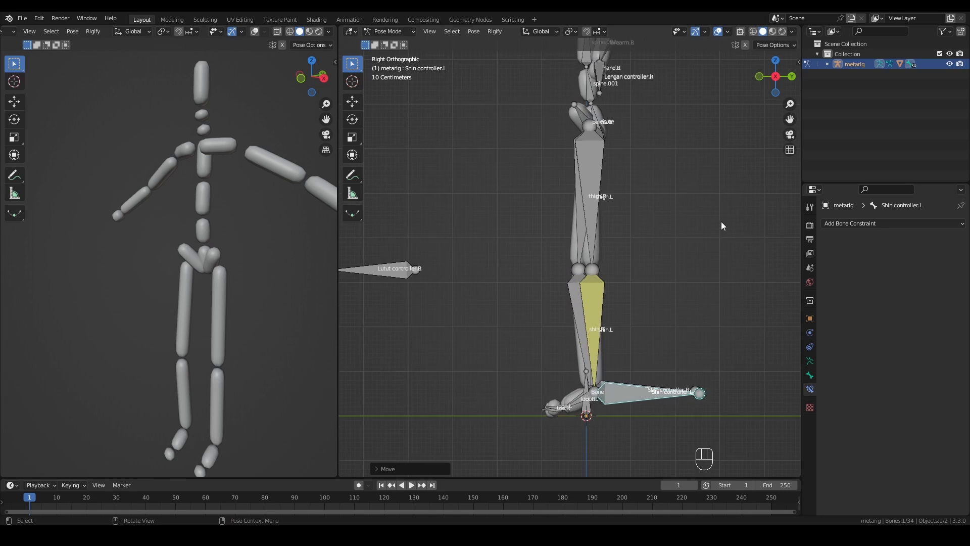
pyautogui.moveTo(789, 118); pyautogui.dragTo(770, 96)
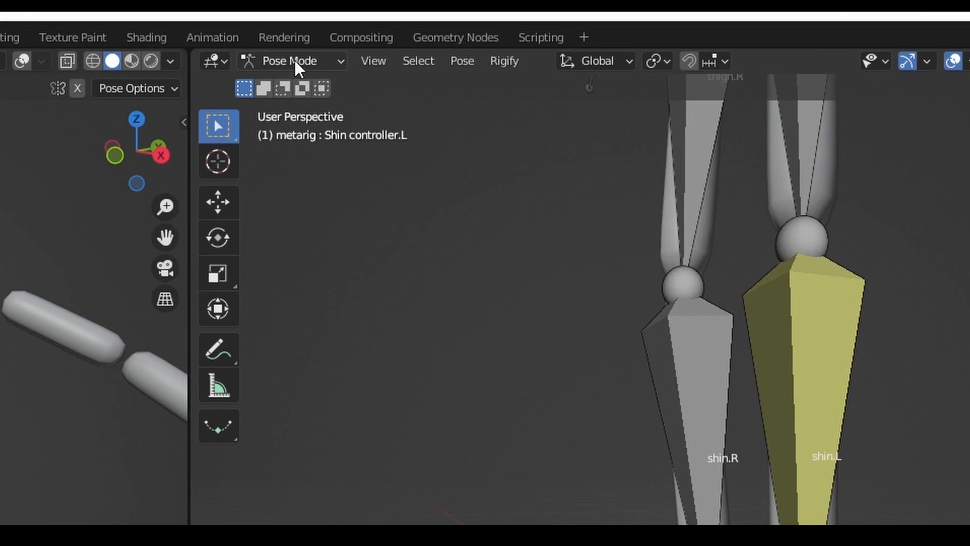
pyautogui.click(391, 31)
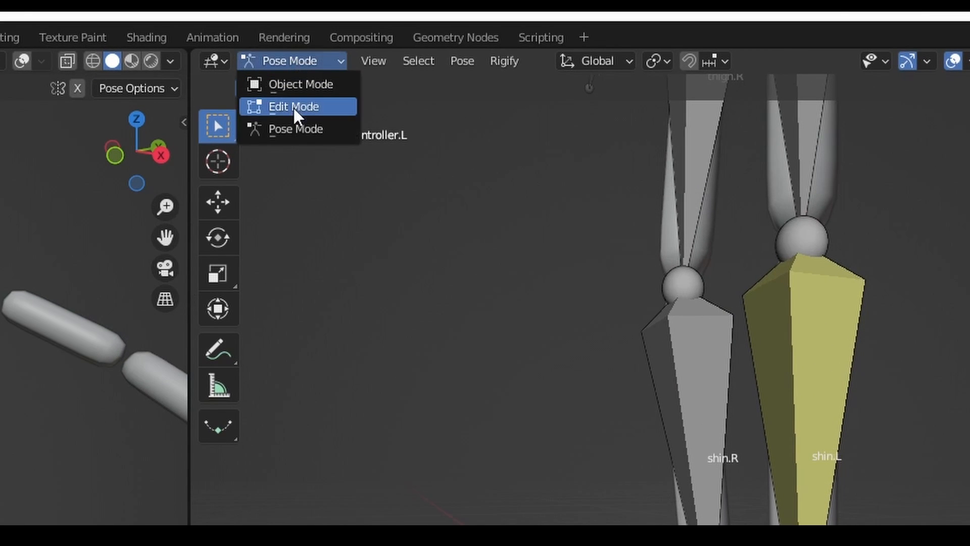
pyautogui.click(294, 108)
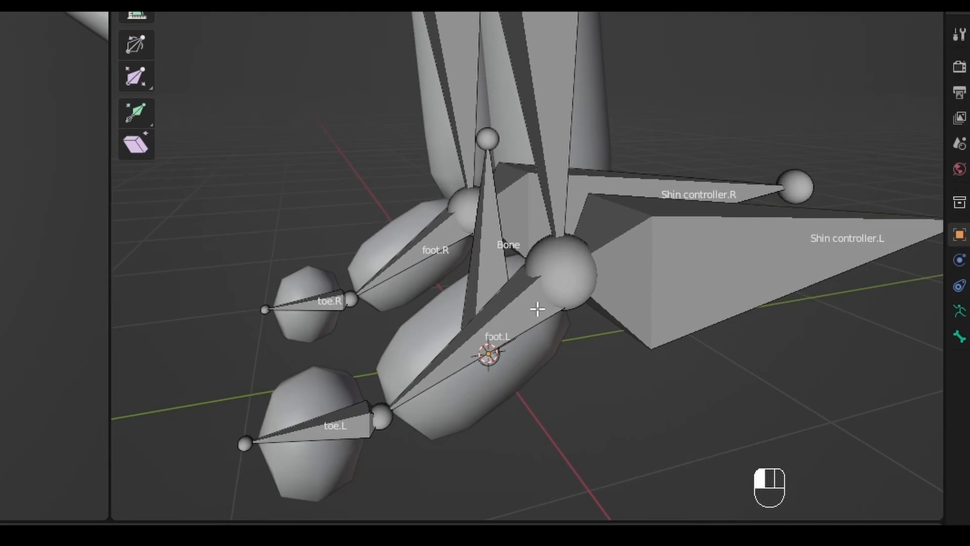
pyautogui.click(537, 309)
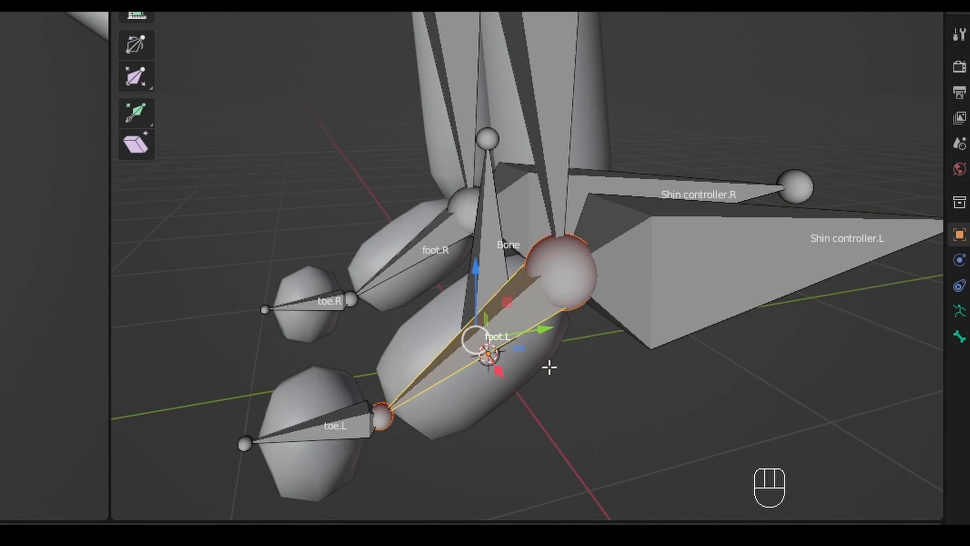
pyautogui.press('shift')
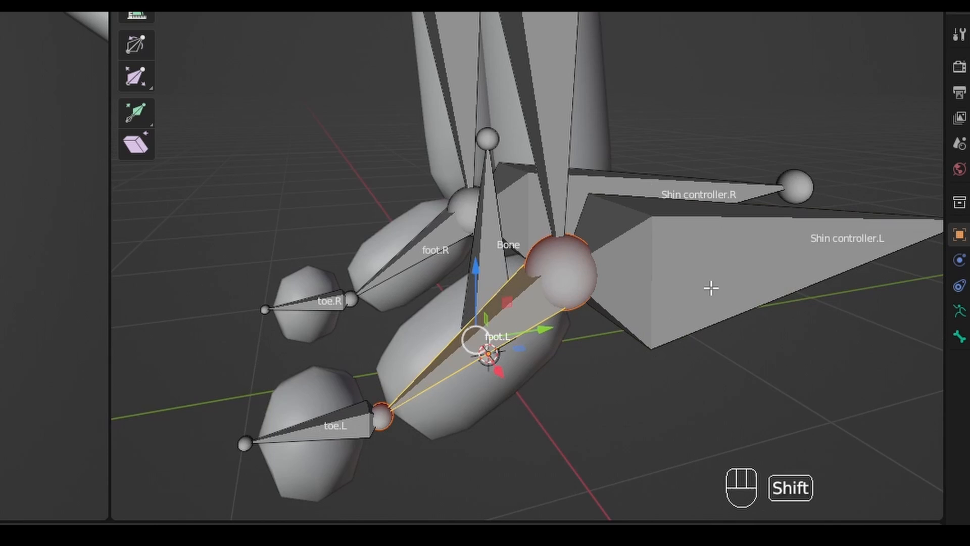
pyautogui.keyDown('shift'); pyautogui.click(774, 261); pyautogui.keyUp('shift')
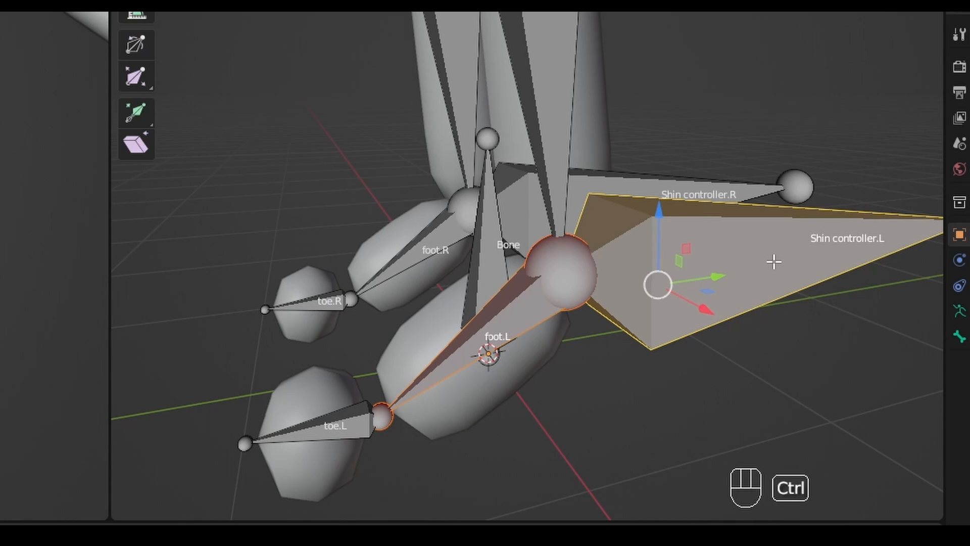
pyautogui.hotkey('ctrl', 'p')
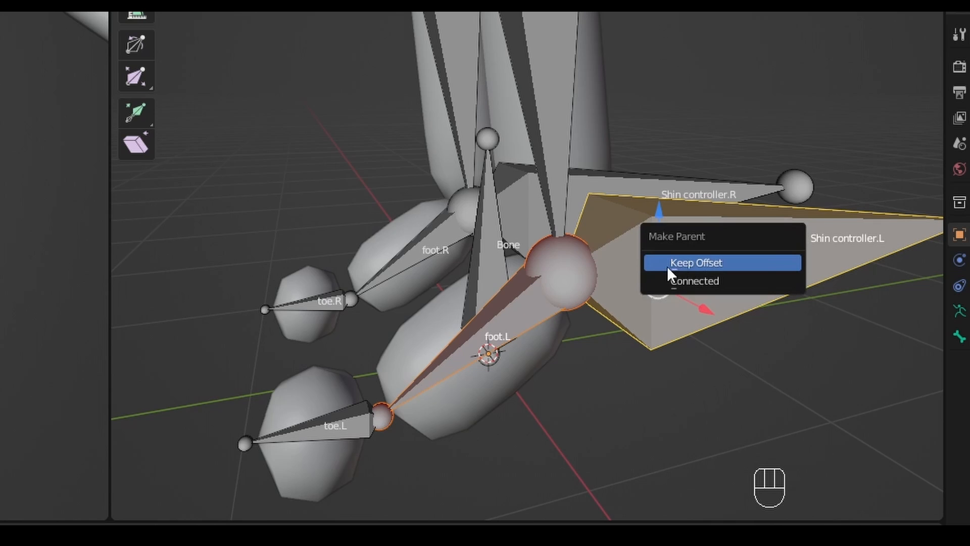
pyautogui.click(736, 263)
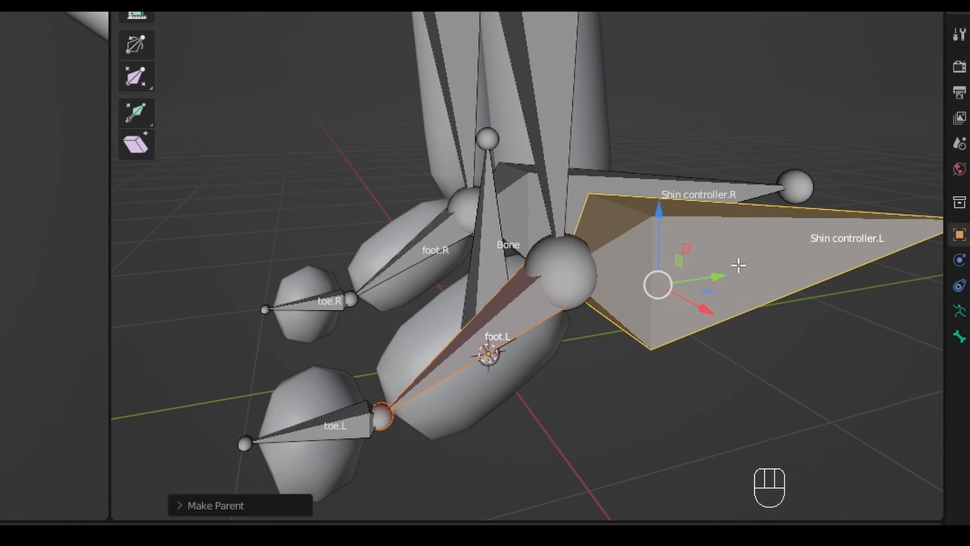
# Step: Switch the metarig to Pose Mode, then rotate and move Shin controller.L to test how the left foot follows it
pyautogui.click(777, 364)
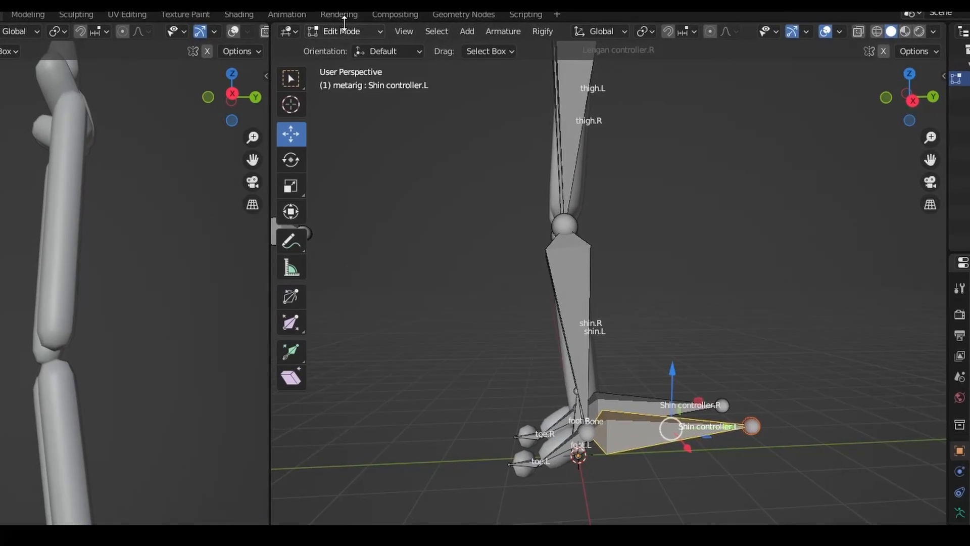
pyautogui.click(343, 30)
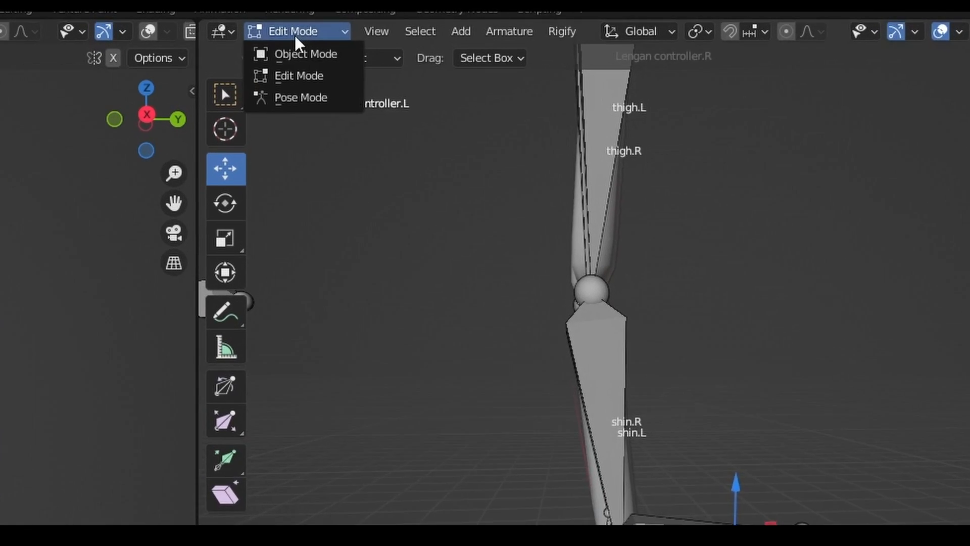
pyautogui.click(277, 103)
pyautogui.press('r')
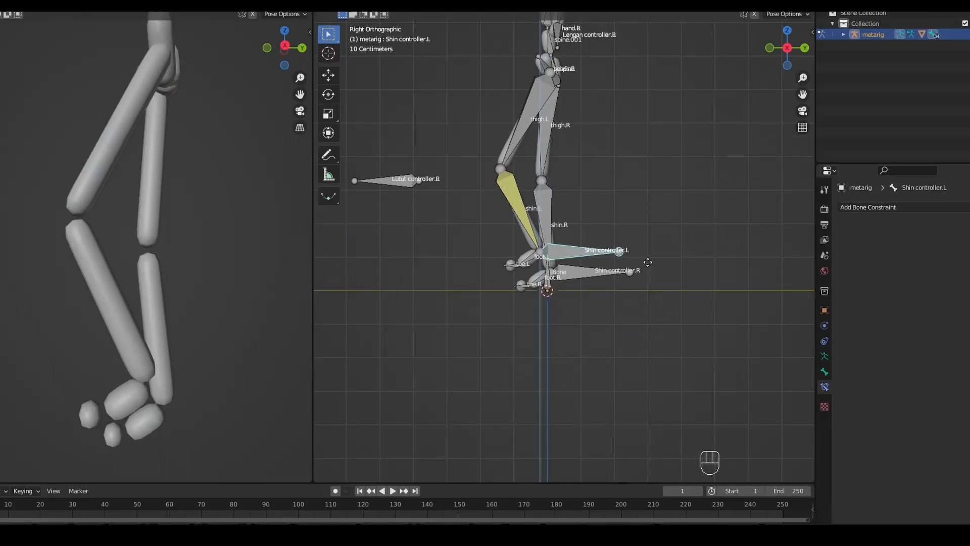
pyautogui.press('g')
pyautogui.click(658, 239)
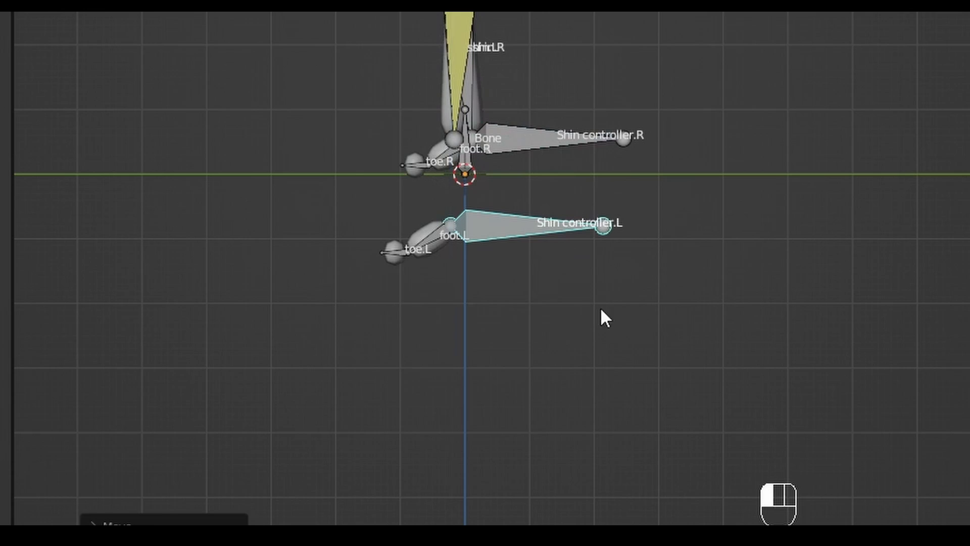
# Step: Undo the last move of Shin controller.L and reposition it slightly below Shin controller.R in the side view
pyautogui.hotkey('ctrl', 'z')
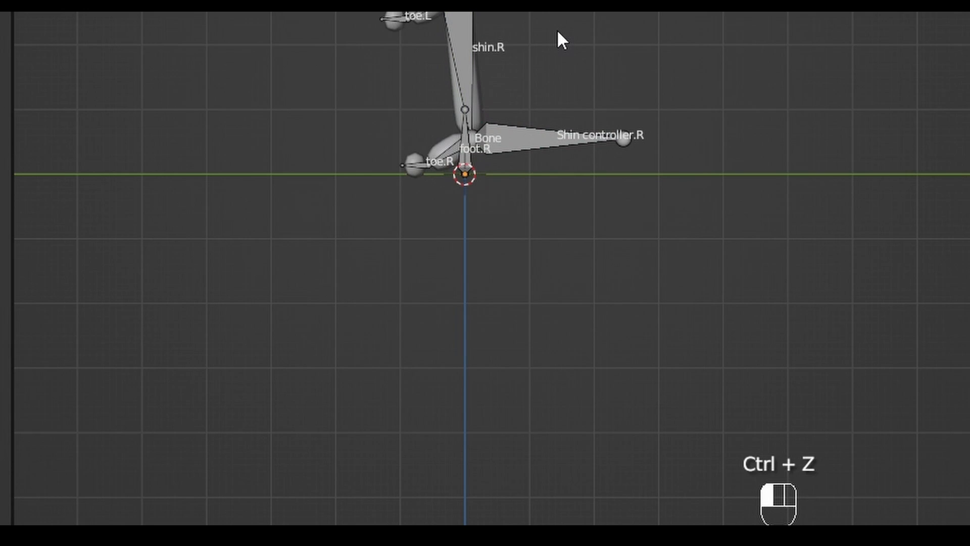
pyautogui.press('g')
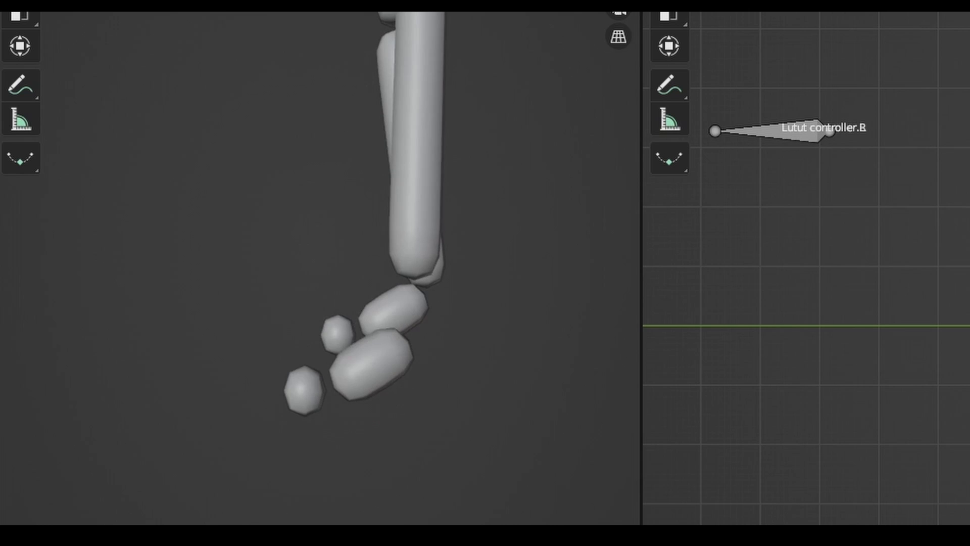
pyautogui.scroll(3, 806, 268)
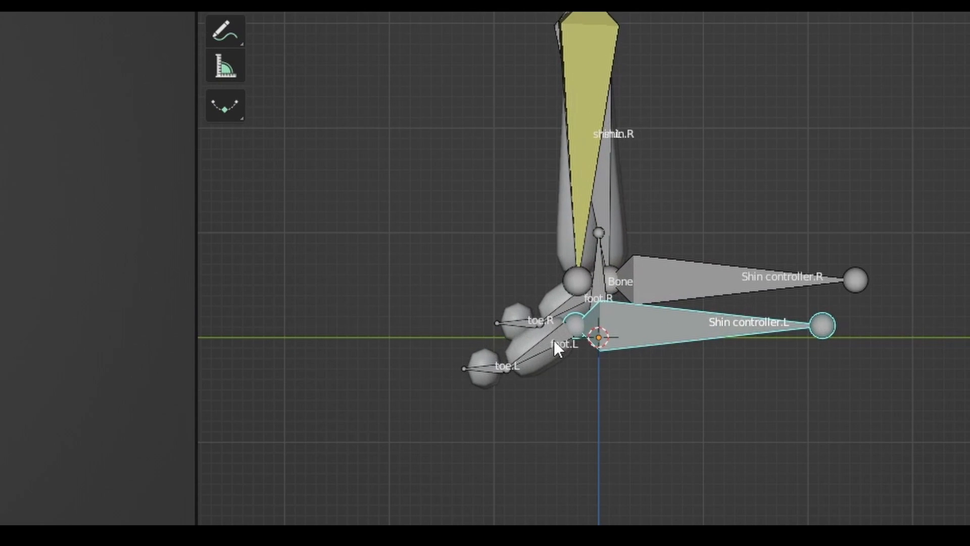
# Step: Add a Copy Location constraint to foot.L with metarig as its target
pyautogui.click(554, 340)
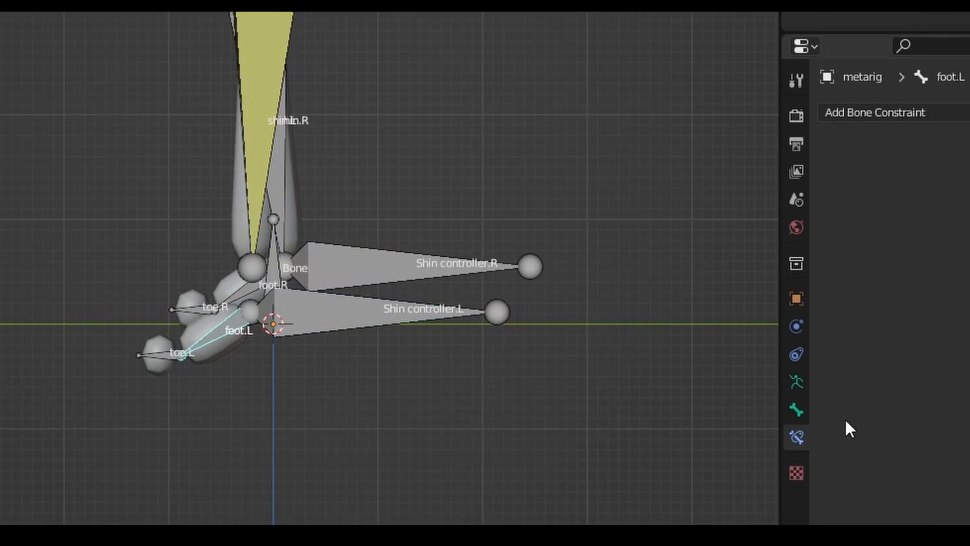
pyautogui.click(877, 112)
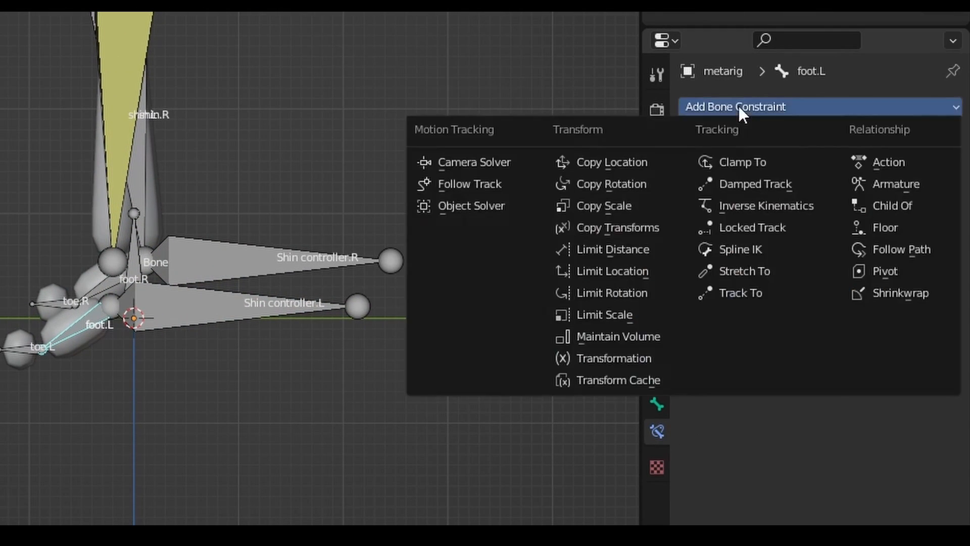
pyautogui.click(632, 166)
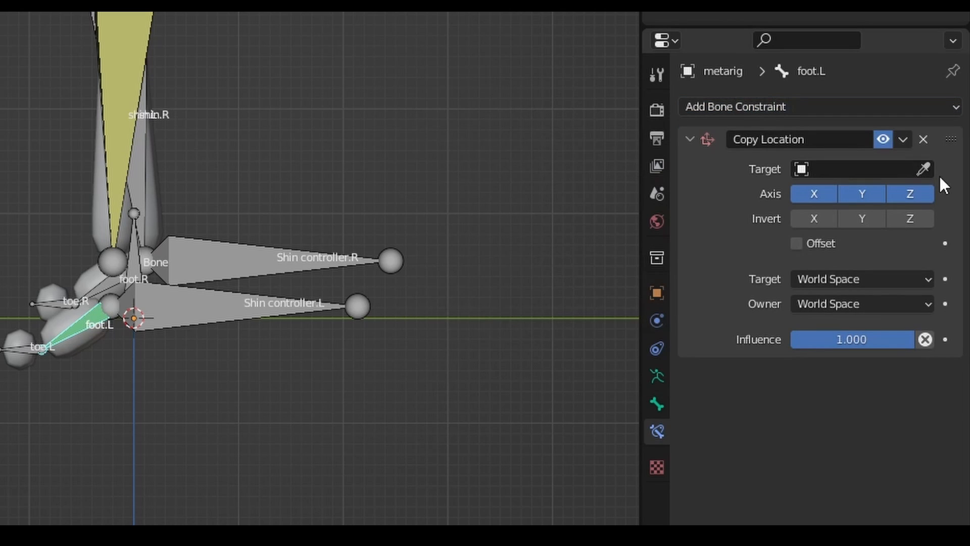
pyautogui.click(120, 91)
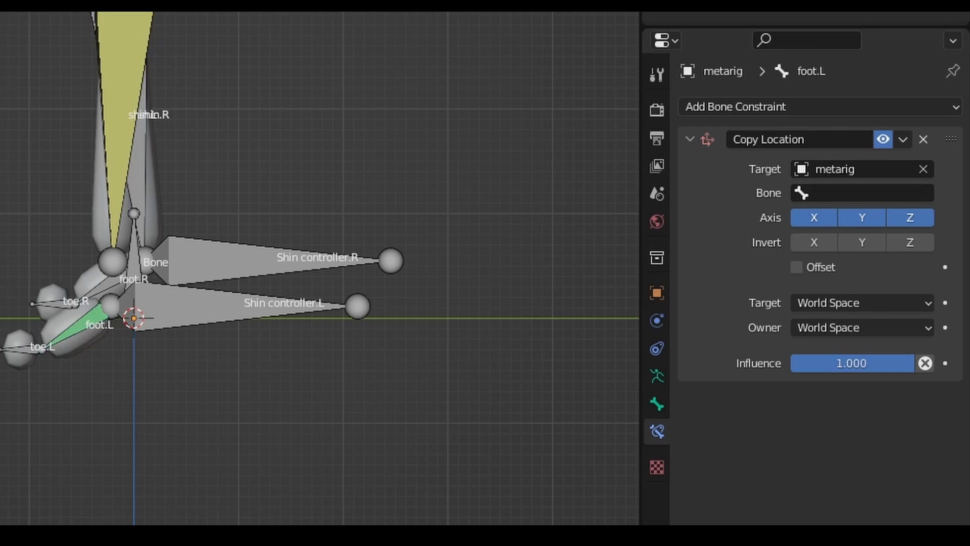
# Step: Set the target bone of foot.L's Copy Location constraint to shin.L
pyautogui.moveTo(313, 161); pyautogui.dragTo(404, 202, button='middle')
pyautogui.scroll(2, 404, 202)
pyautogui.click(897, 193)
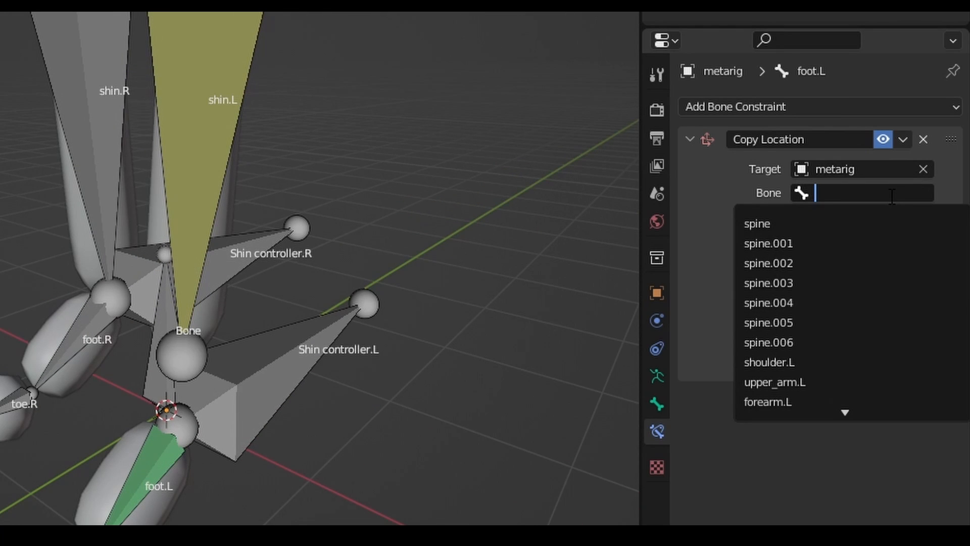
pyautogui.write('shin')
pyautogui.click(796, 224)
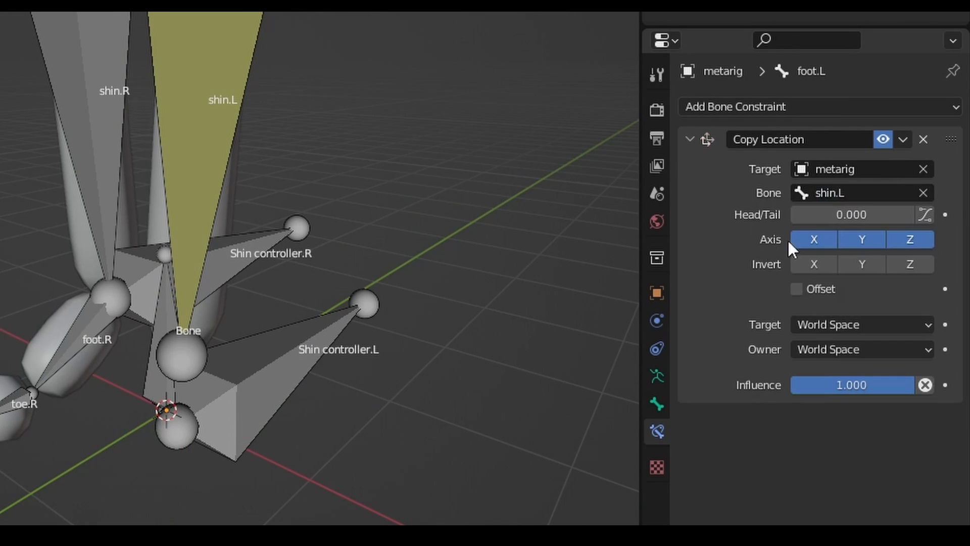
pyautogui.scroll(-2, 525, 202)
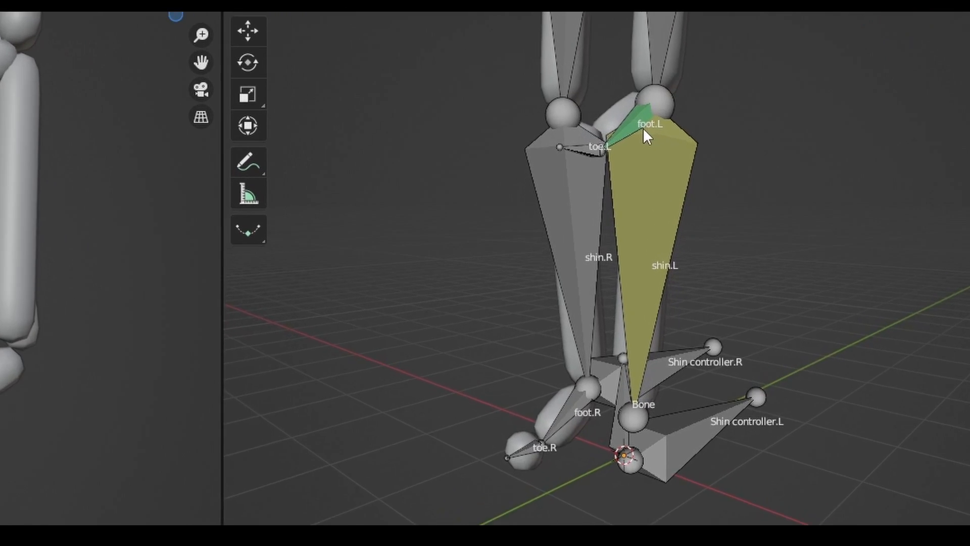
# Step: Raise the Head/Tail value of foot.L's Copy Location constraint to 1.000 so the foot attaches to the end of shin.L
pyautogui.scroll(2, 645, 132)
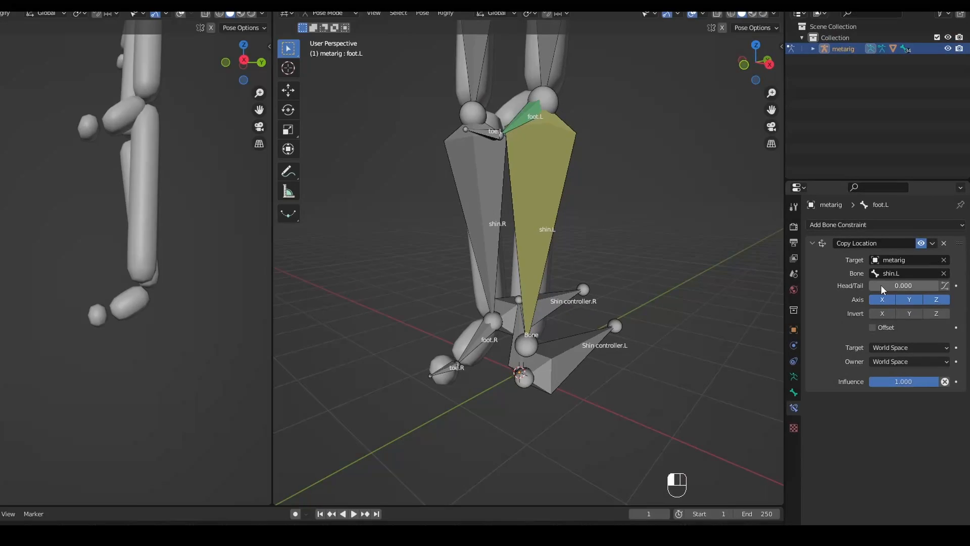
pyautogui.moveTo(881, 284); pyautogui.dragTo(923, 283)
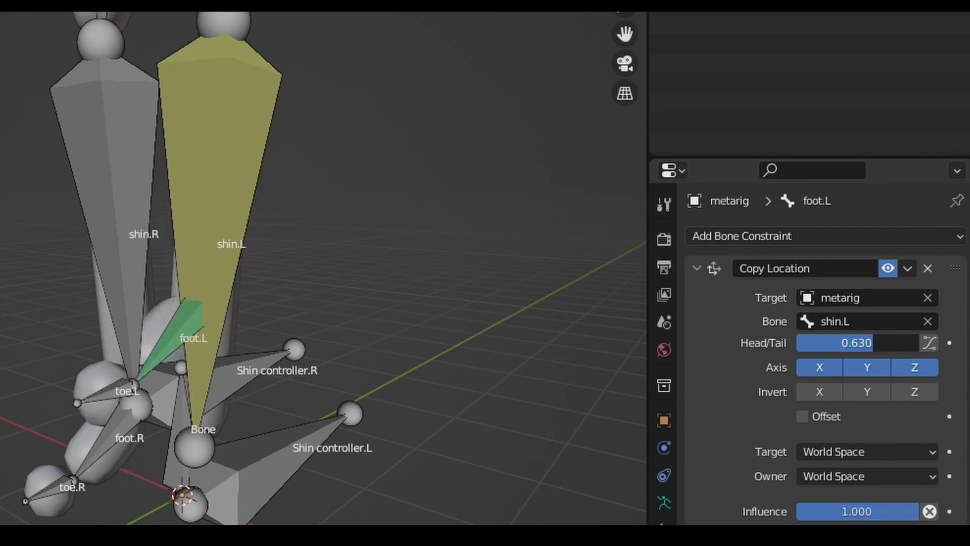
pyautogui.moveTo(873, 342); pyautogui.dragTo(918, 343)
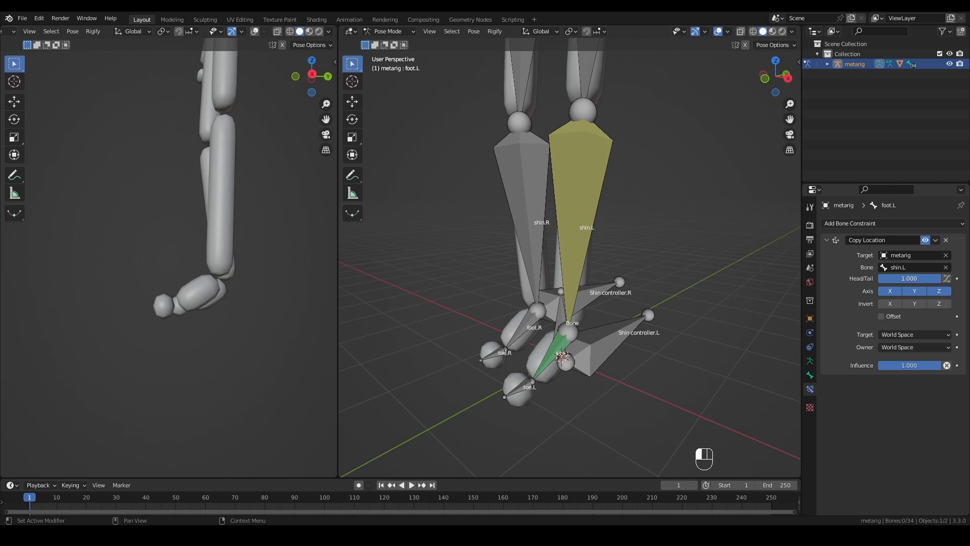
# Step: Raise and rotate Shin controller.L to test that the left foot stays attached to the shin and turns with the controller
pyautogui.moveTo(781, 77); pyautogui.dragTo(775, 76)
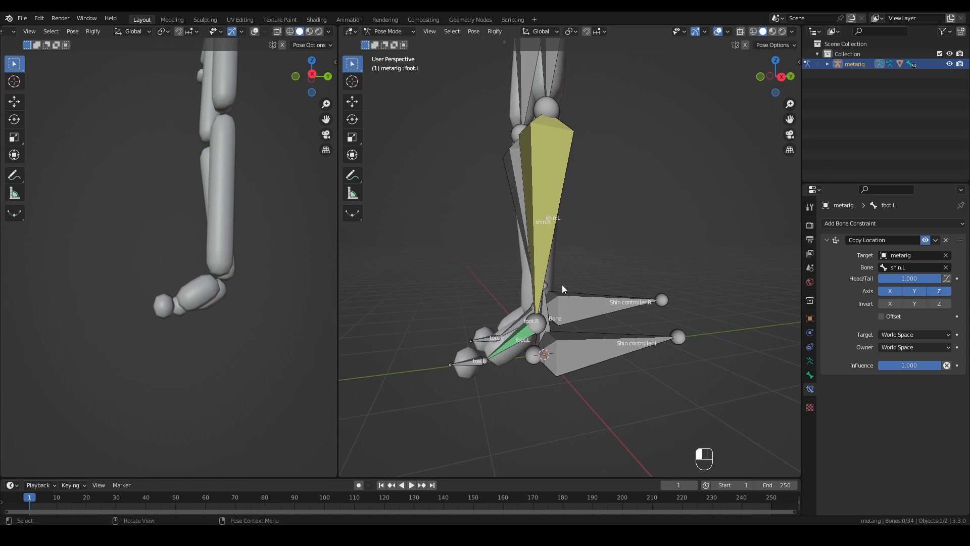
pyautogui.click(588, 373)
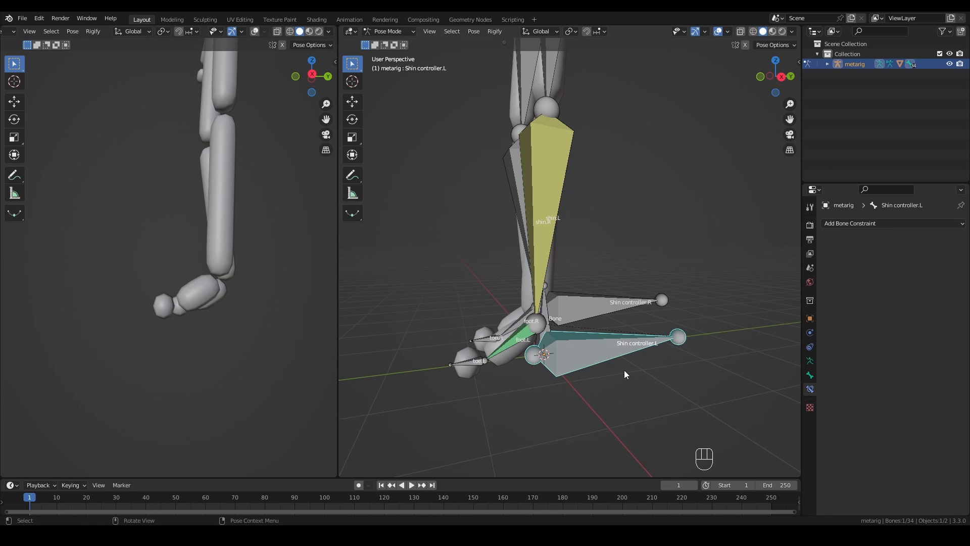
pyautogui.press('g')
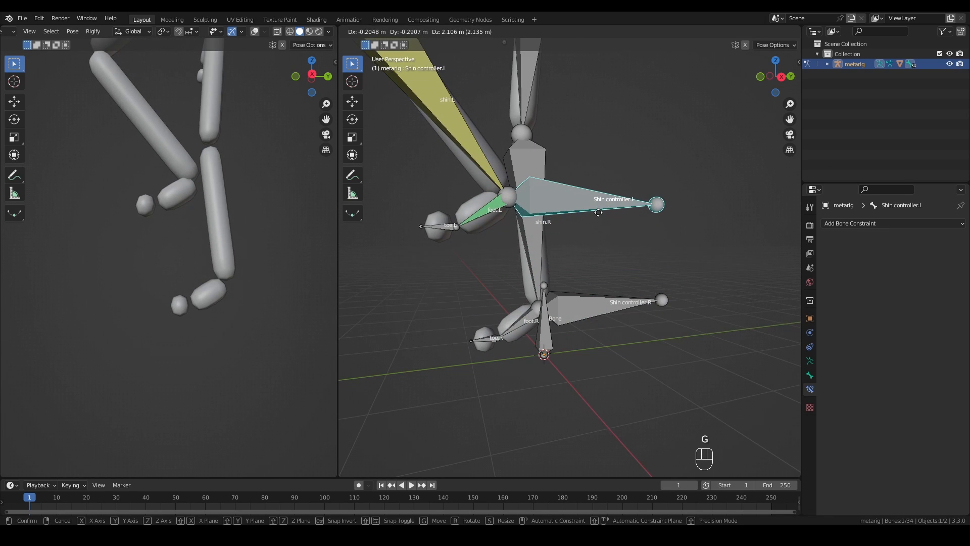
pyautogui.press('r')
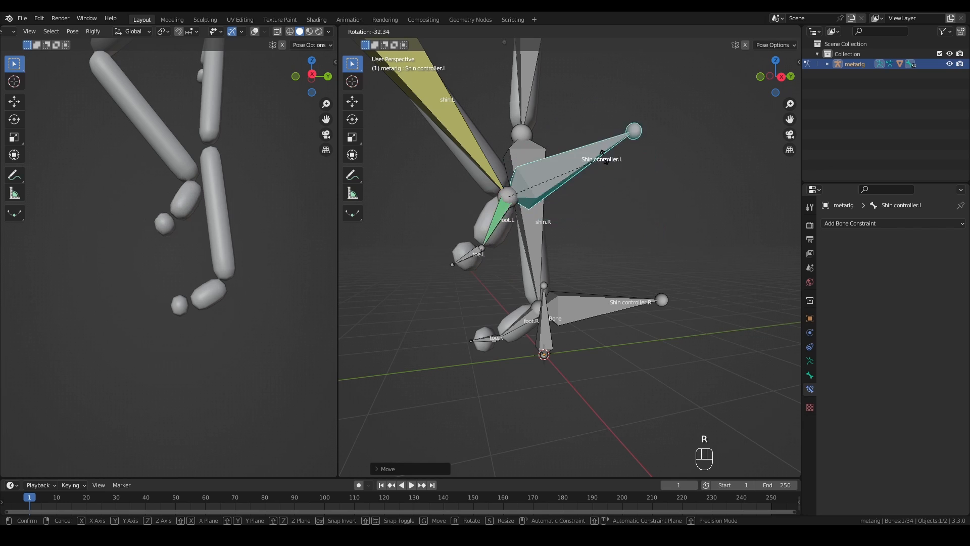
pyautogui.click(606, 213)
pyautogui.press('g')
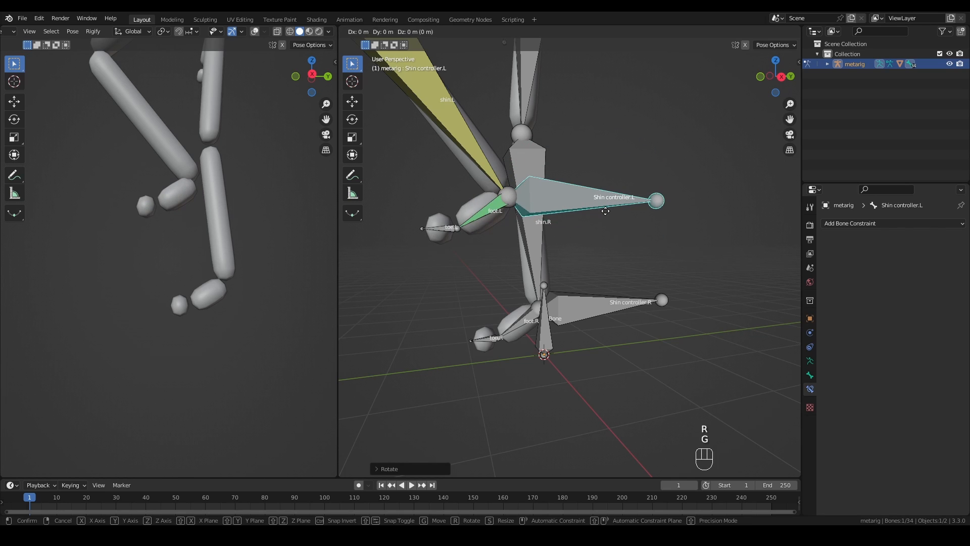
pyautogui.press('z')
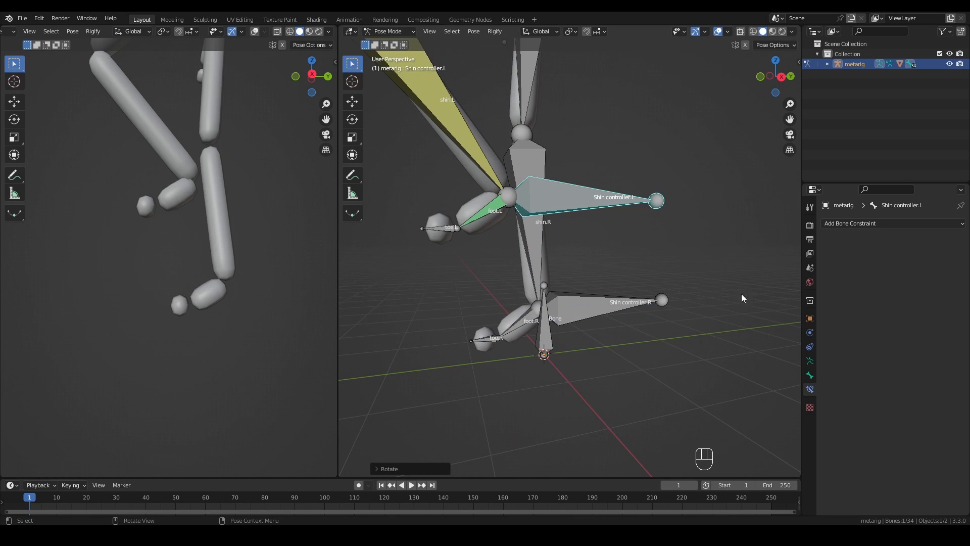
# Step: View the right leg from the side and check its pose with Shin controller.R selected
pyautogui.click(782, 79)
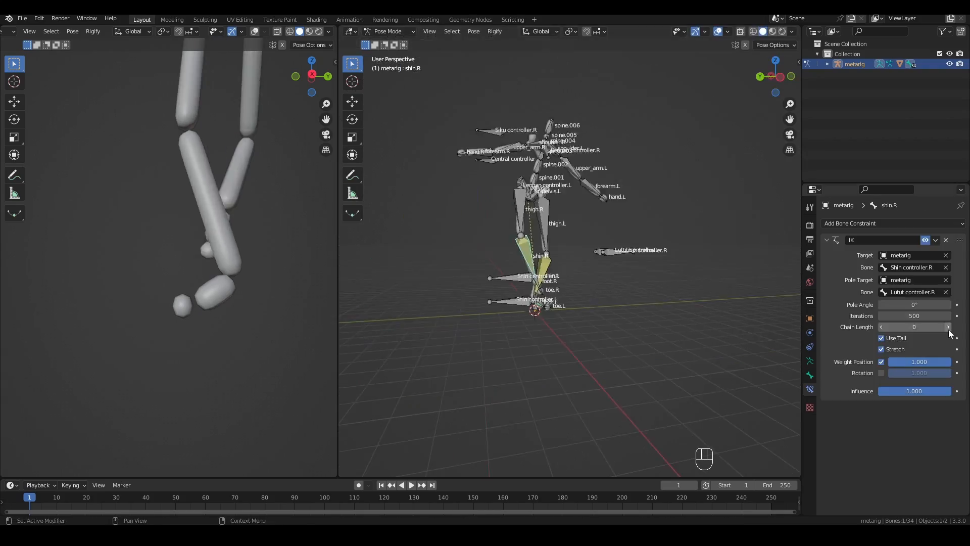
pyautogui.click(399, 32)
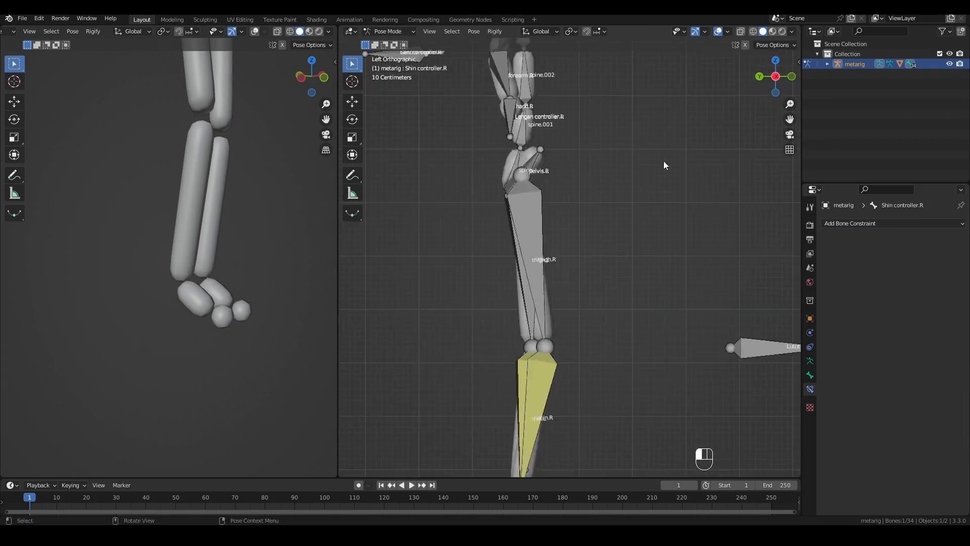